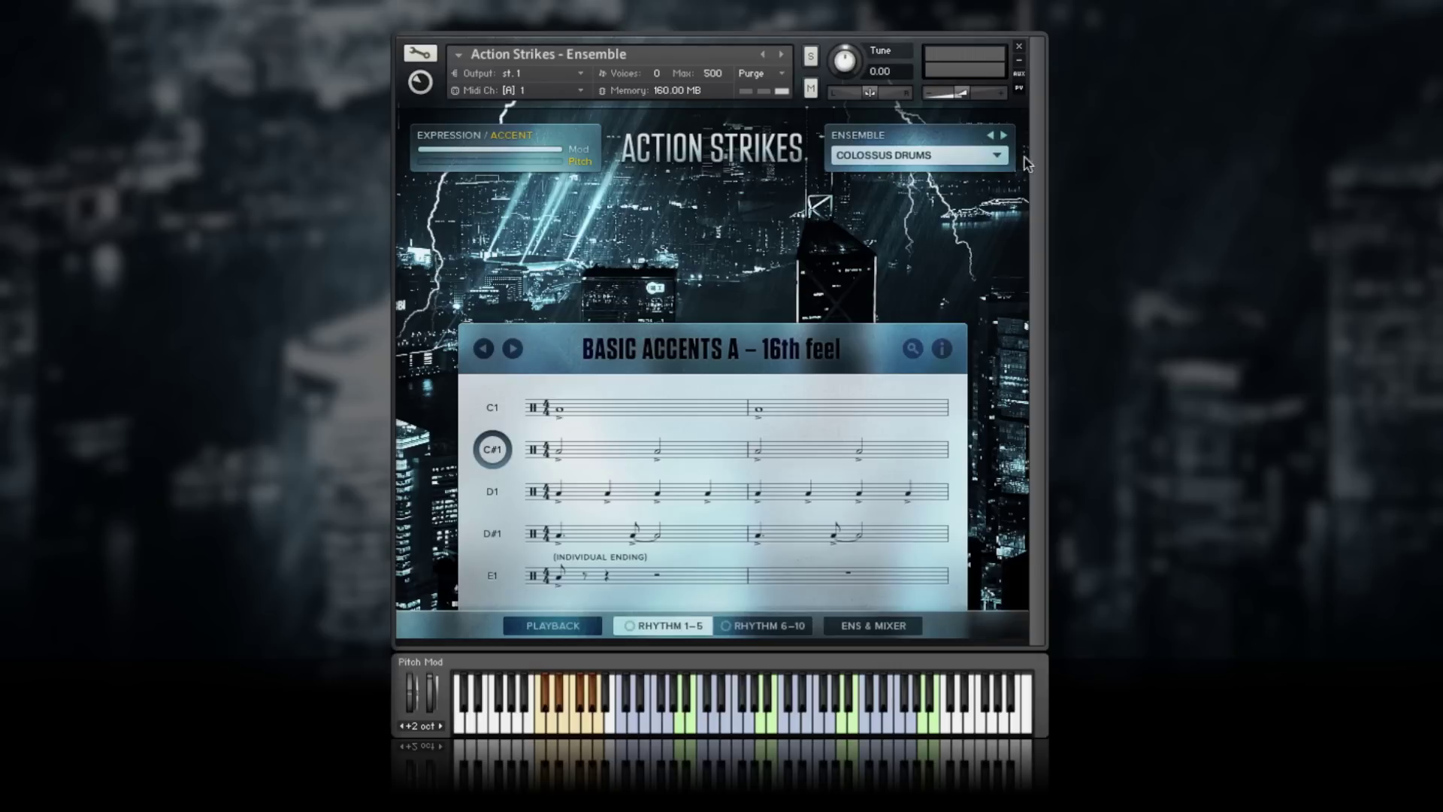
# - Load the Dark City ensemble and view its Low, Mid, High section and Master FX mixer settings
pyautogui.click(996, 158)
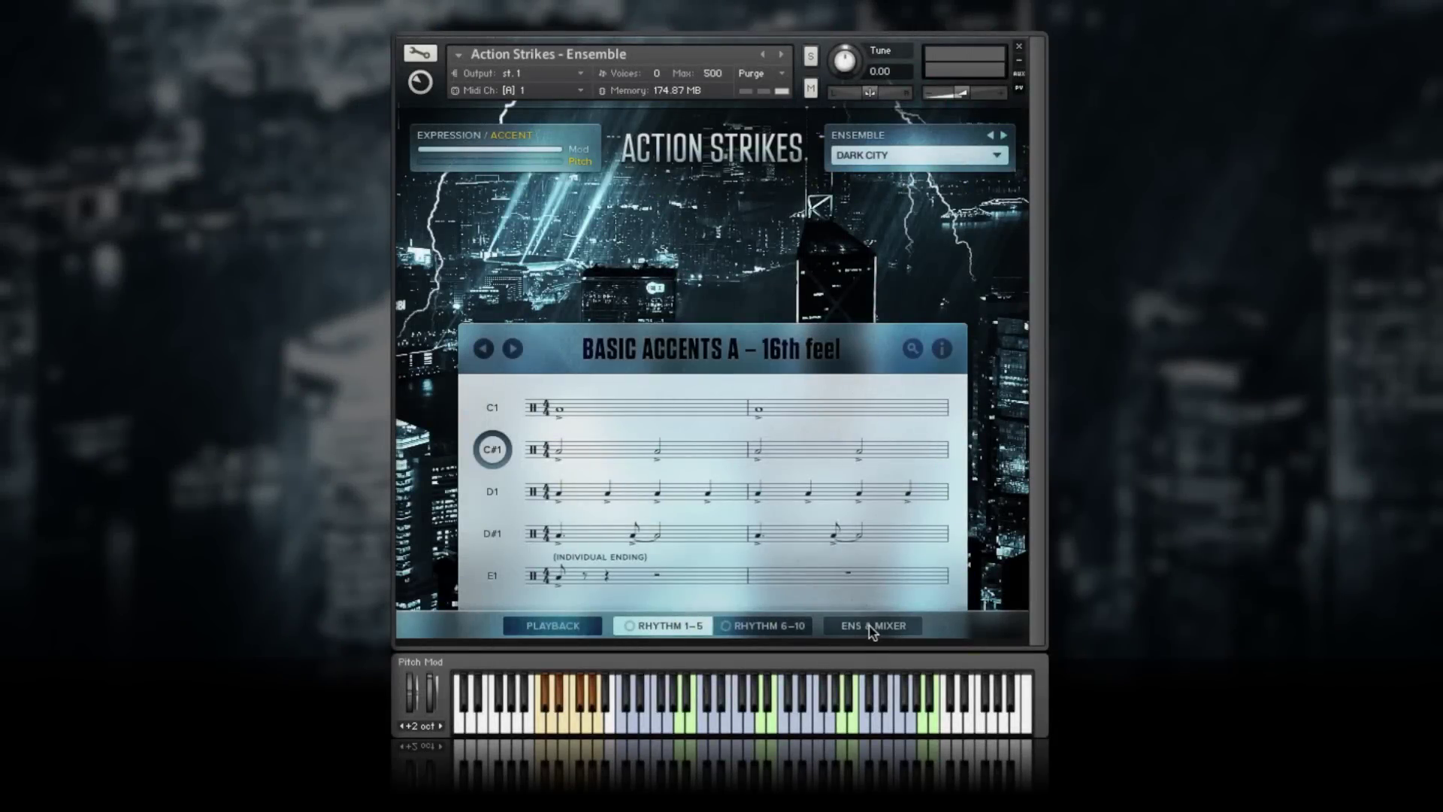
pyautogui.click(872, 631)
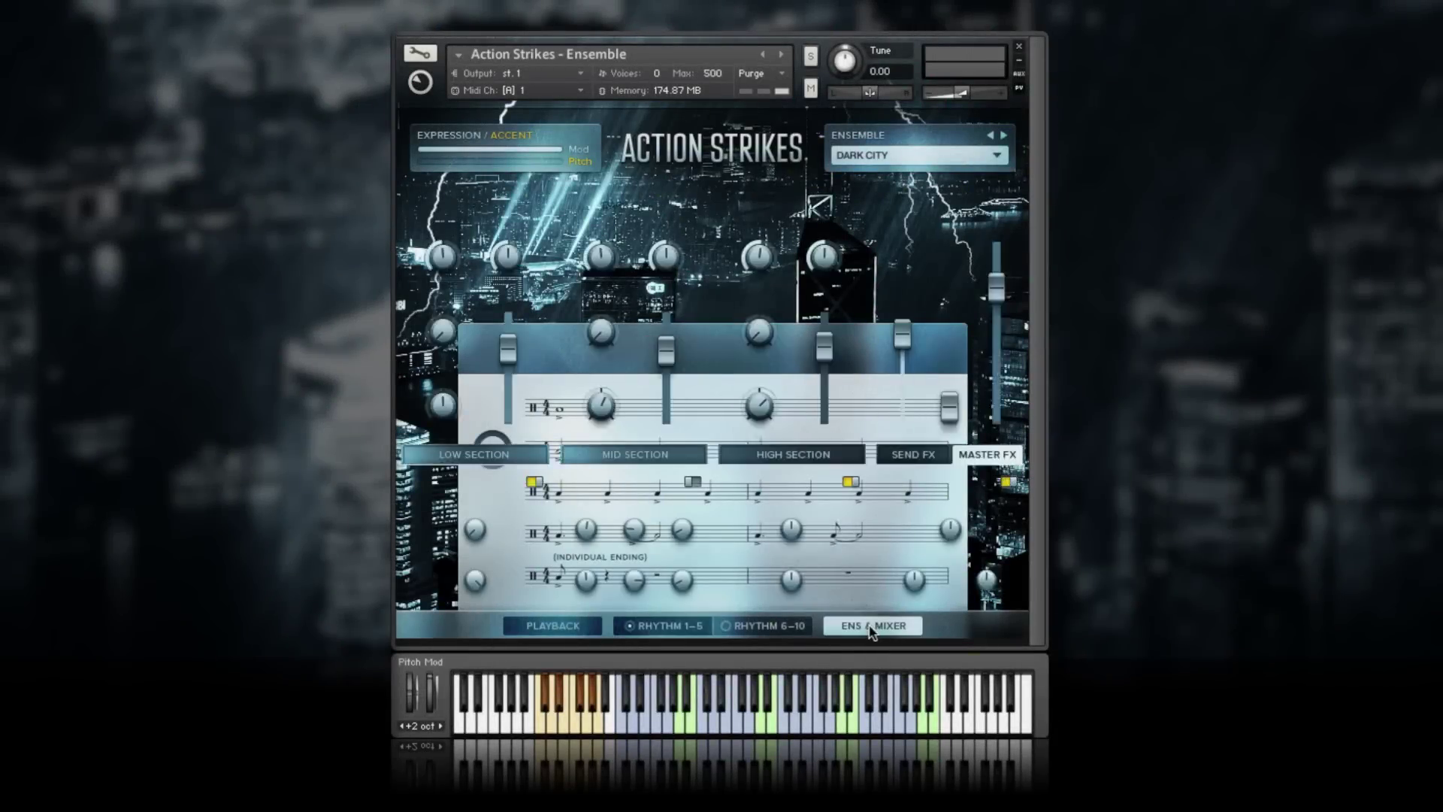
pyautogui.click(473, 456)
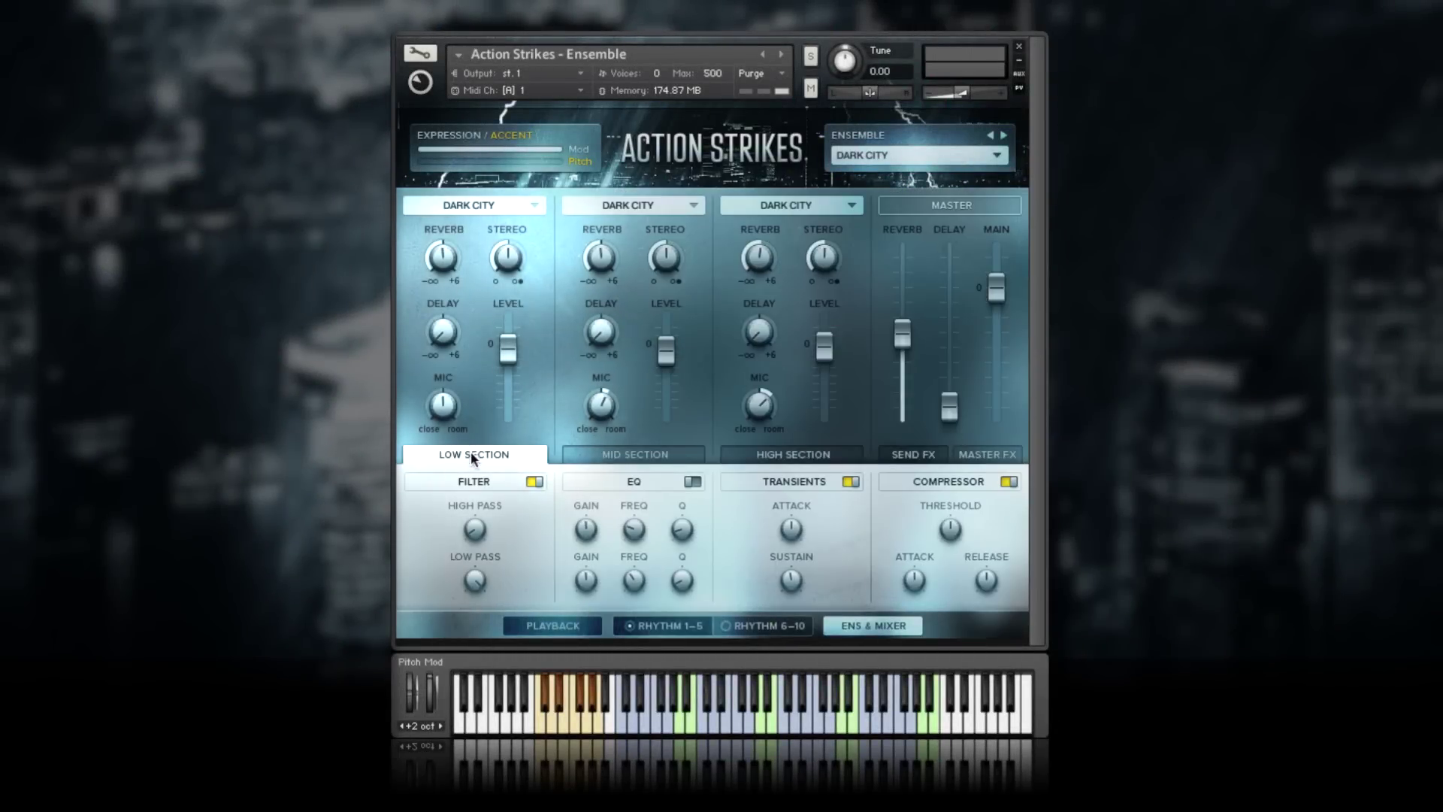
pyautogui.click(616, 457)
pyautogui.click(762, 460)
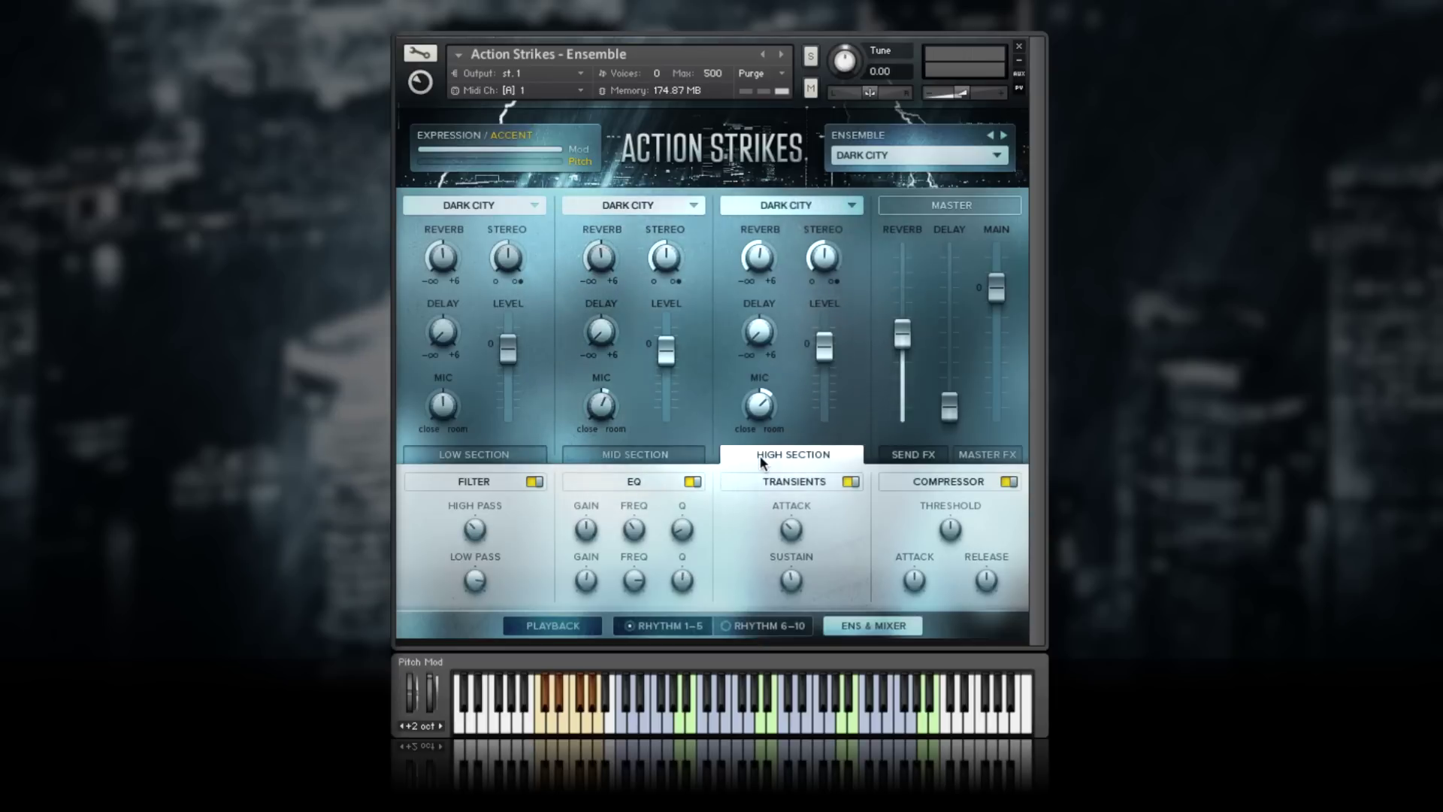
pyautogui.click(990, 454)
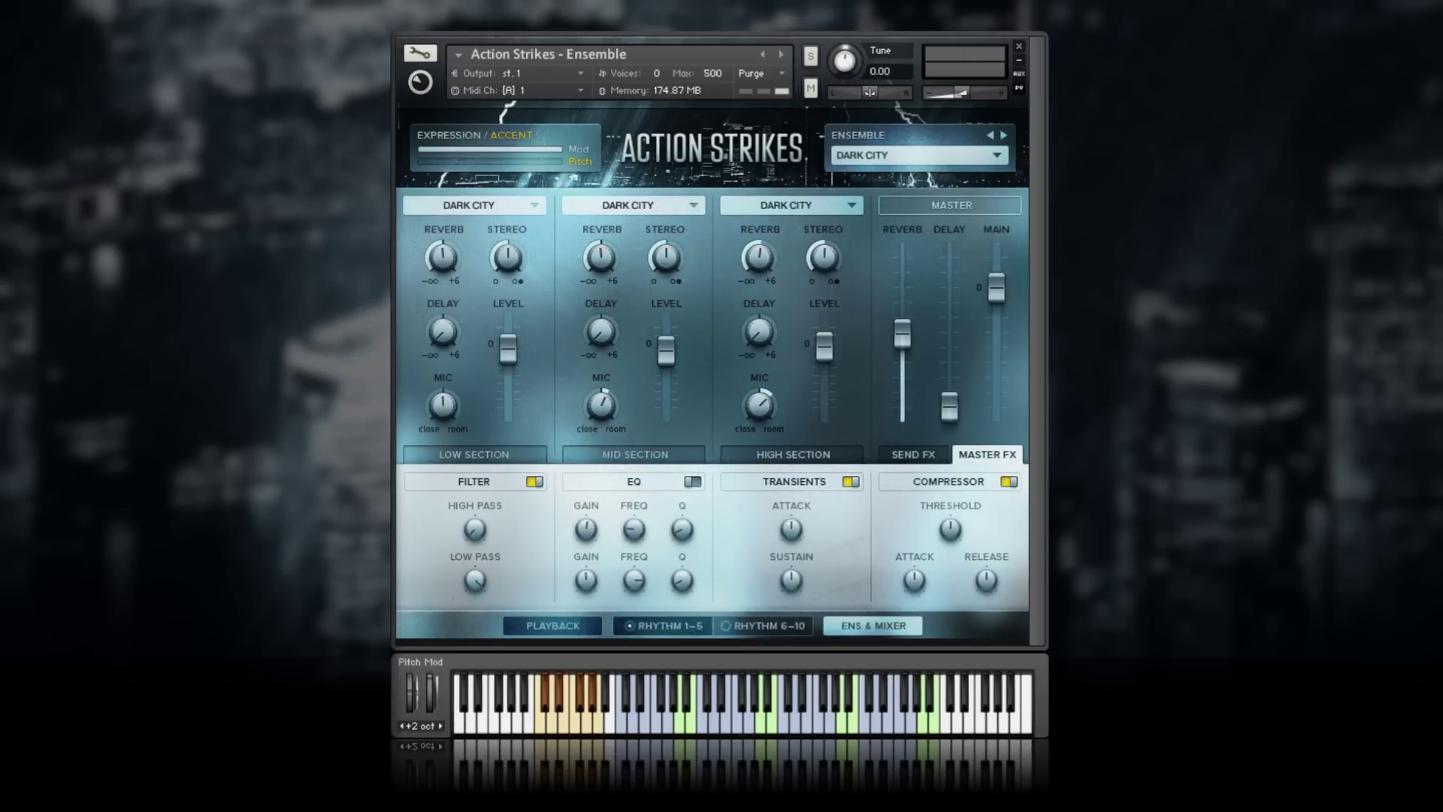
# - Step through the ensembles from Heroic Drums to License to Drum, stopping at Blockbuster
pyautogui.click(1004, 138)
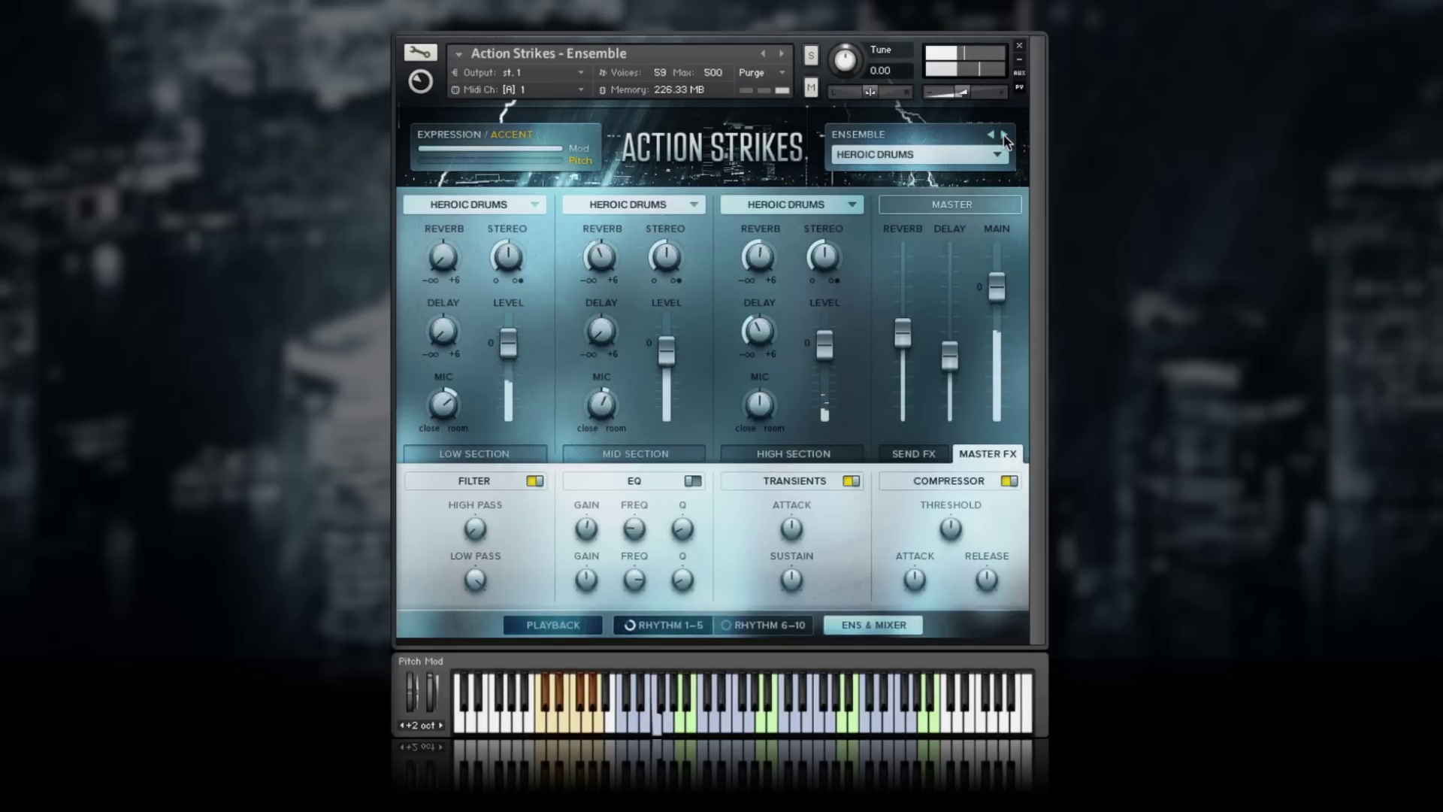
pyautogui.click(1004, 138)
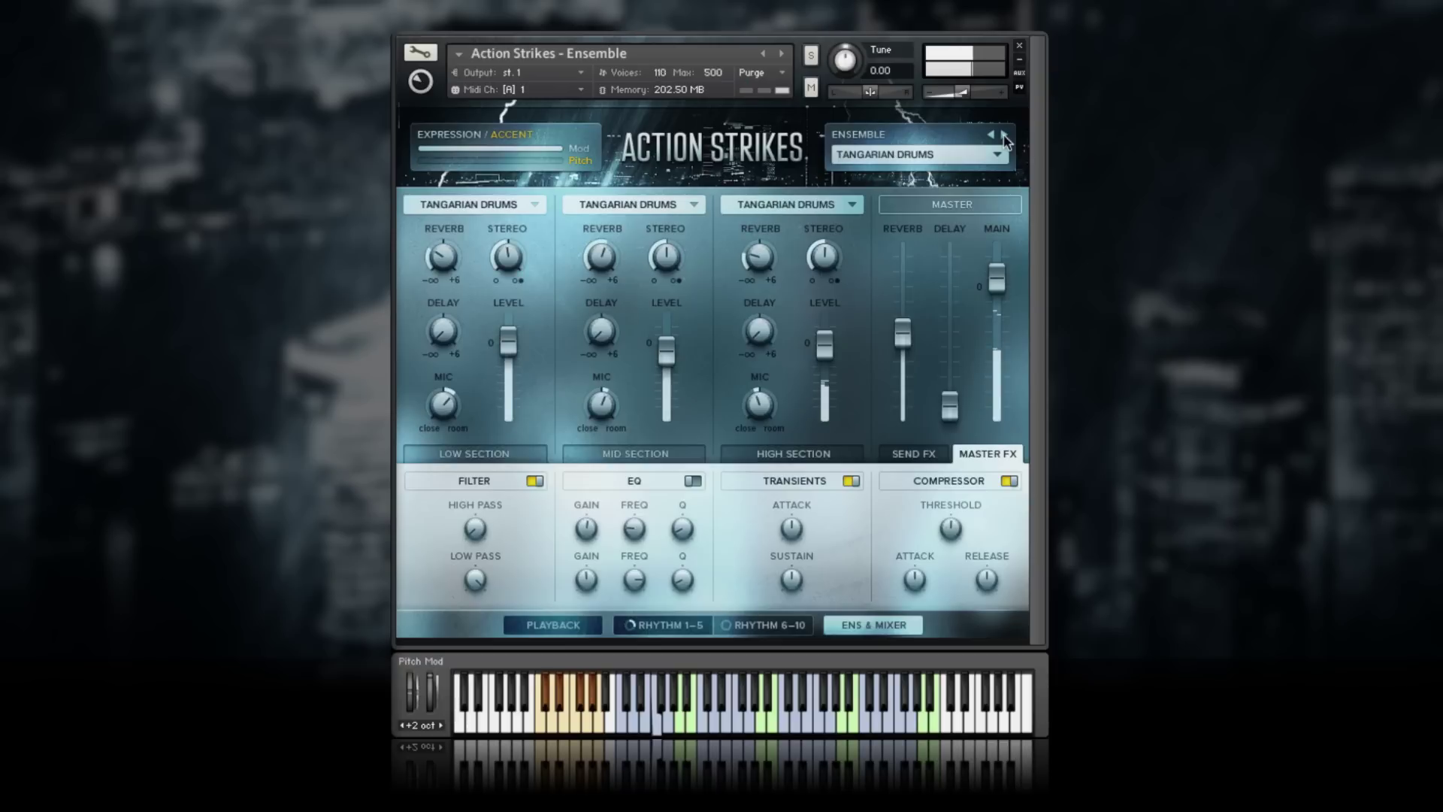
pyautogui.click(1004, 138)
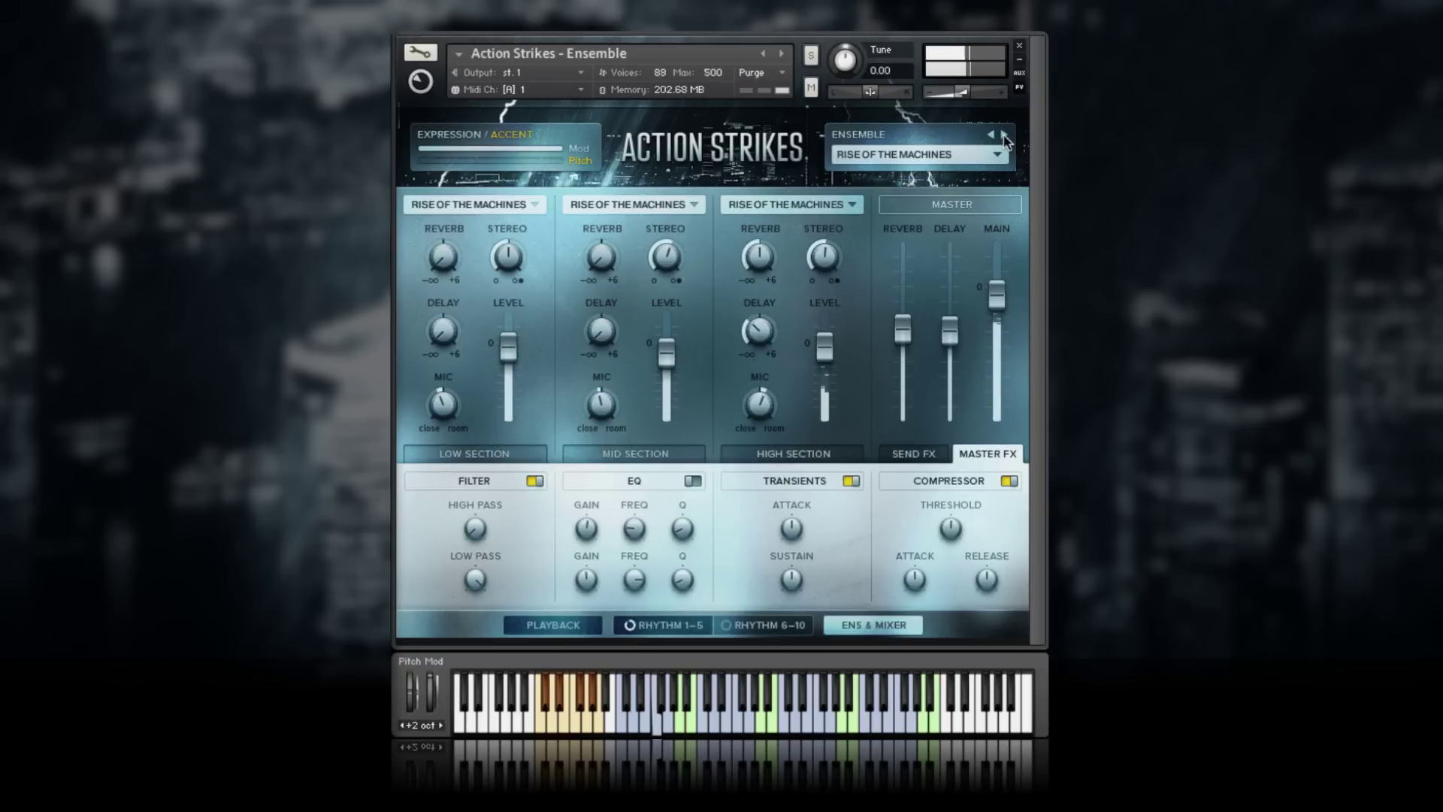
pyautogui.click(1004, 138)
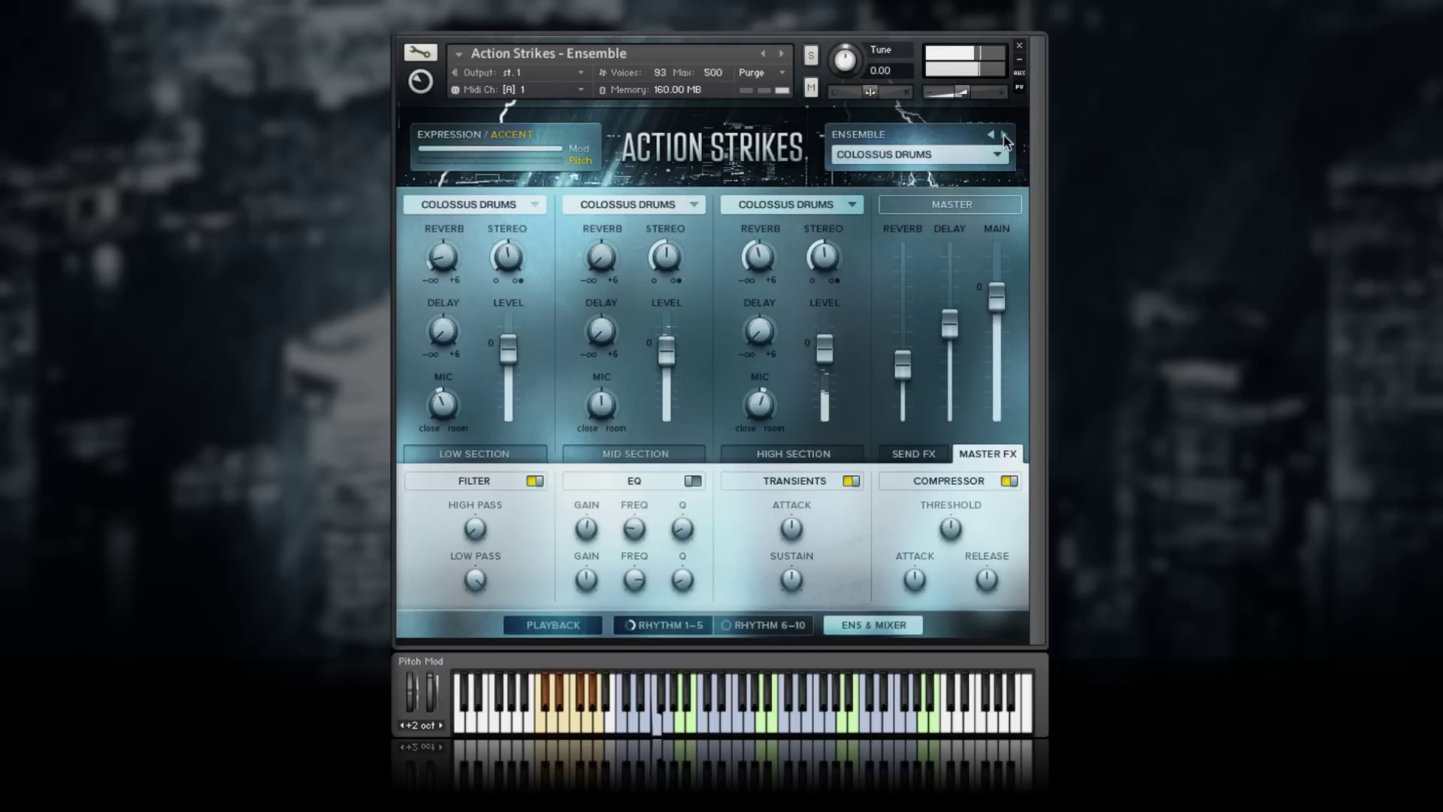
pyautogui.click(1004, 139)
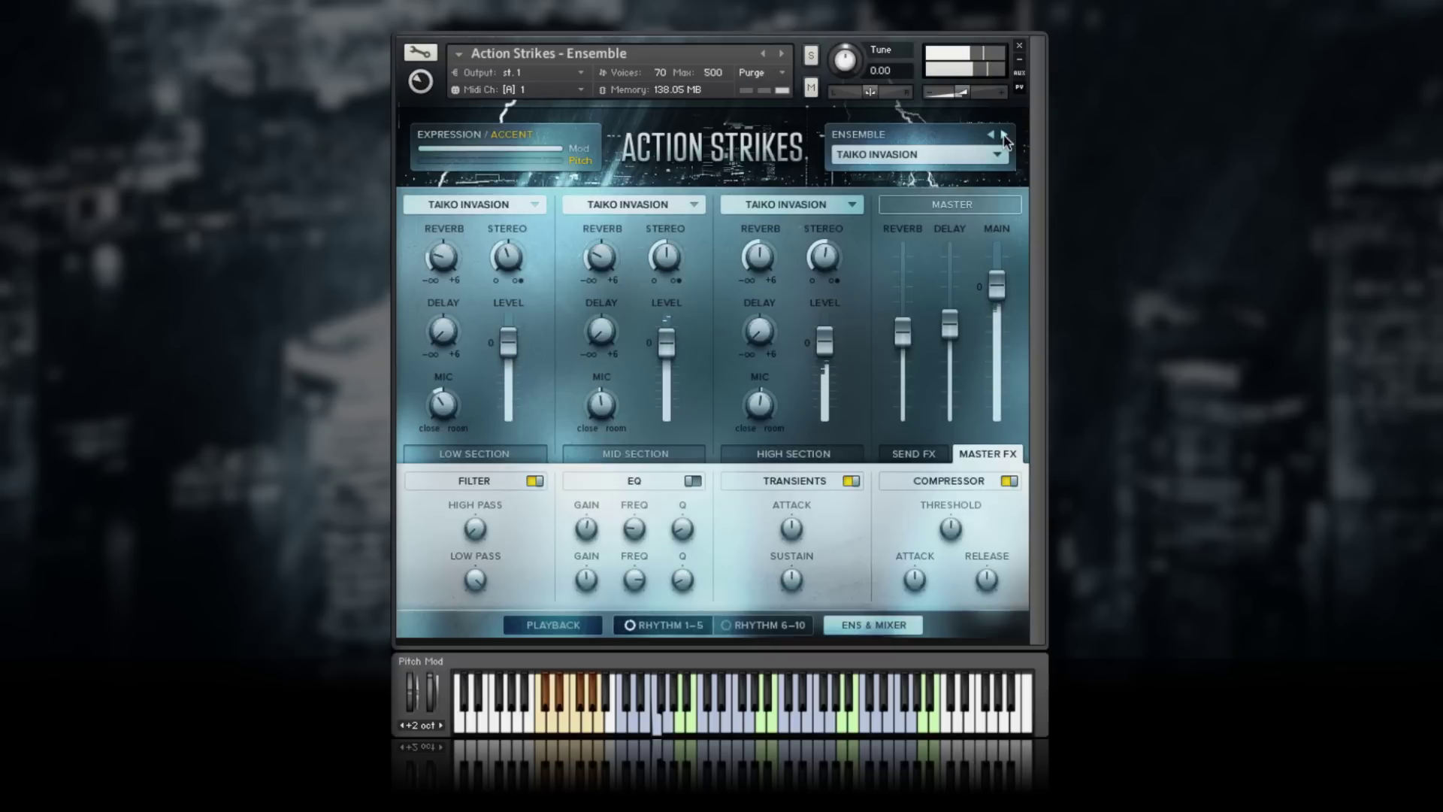
pyautogui.click(1004, 139)
pyautogui.click(1004, 139)
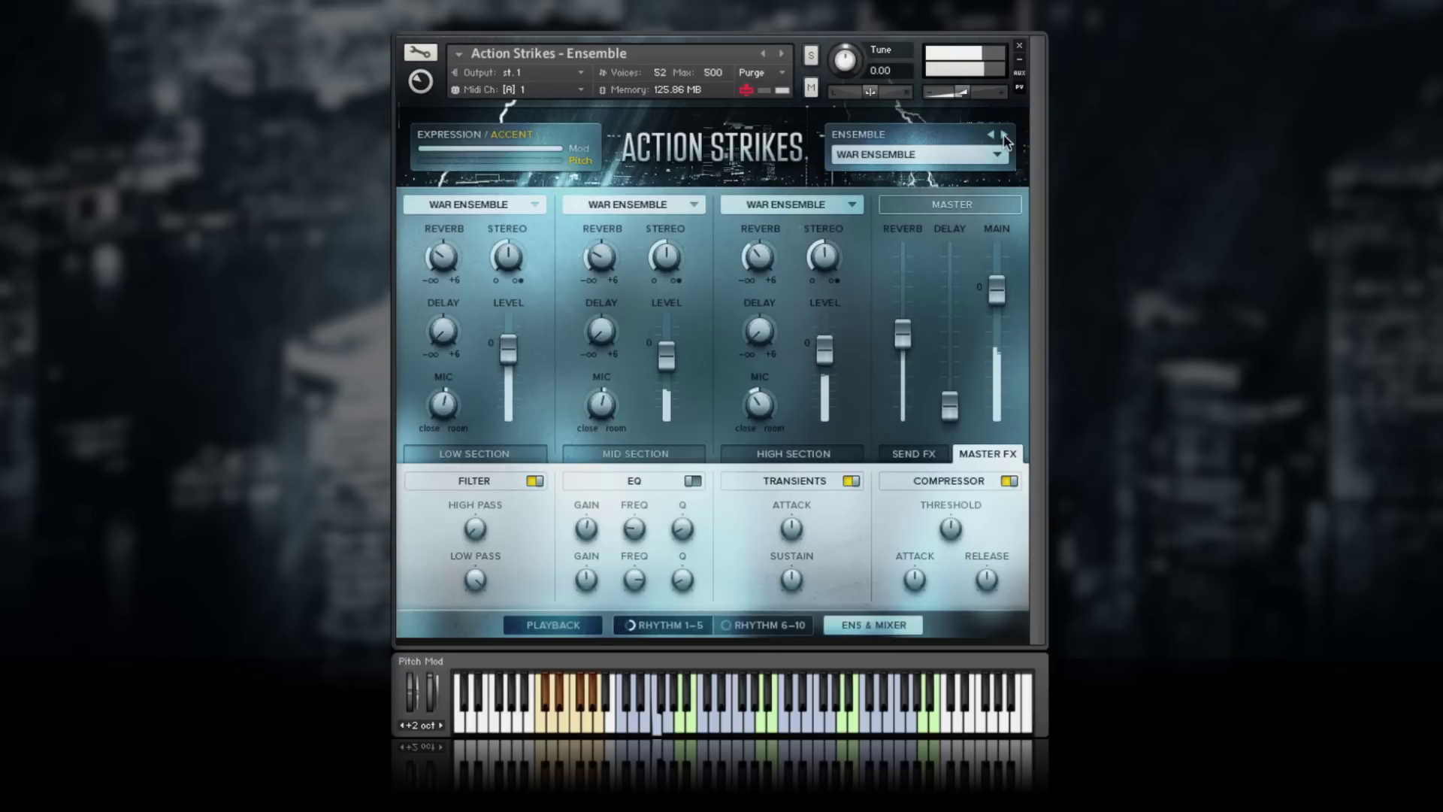
pyautogui.click(1004, 138)
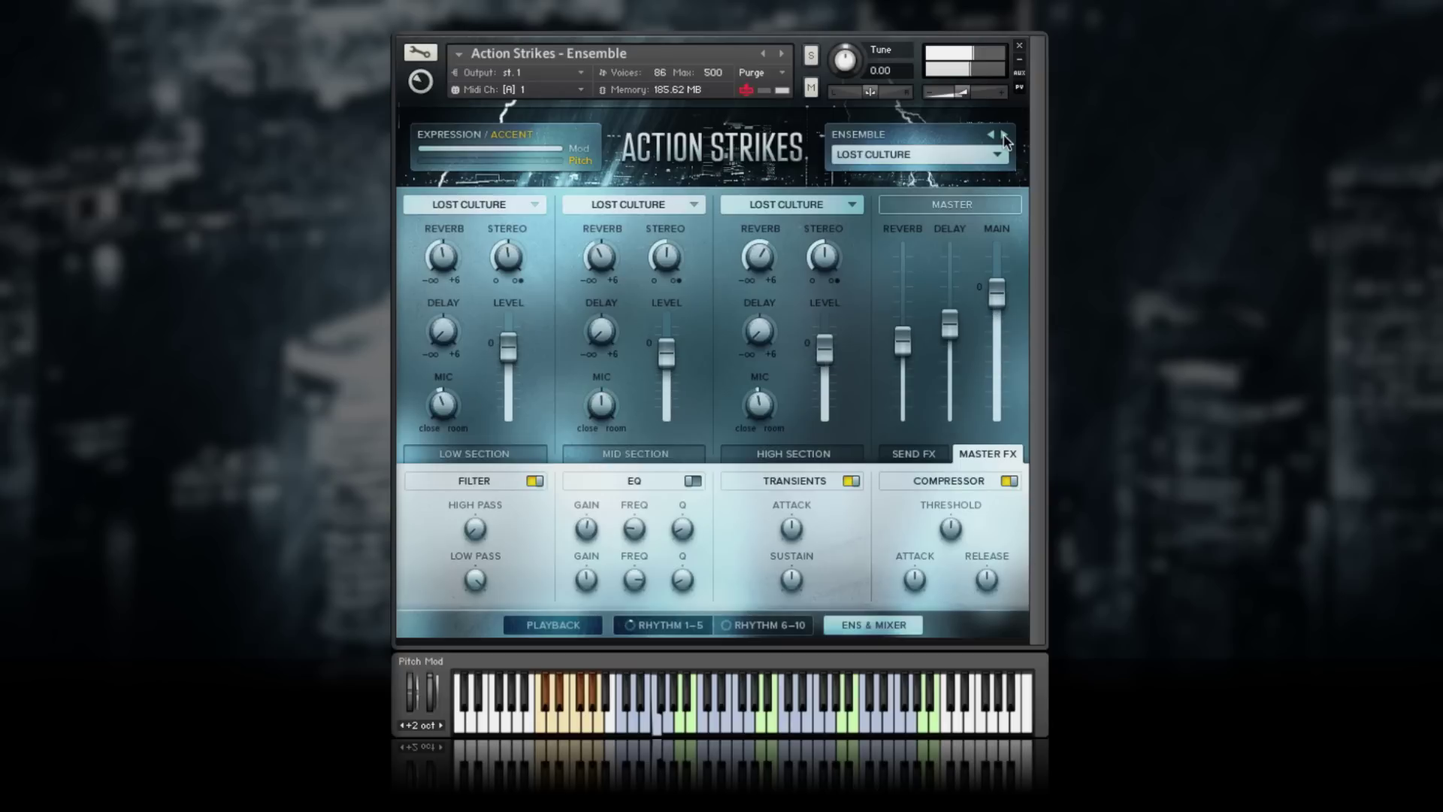
pyautogui.click(1005, 138)
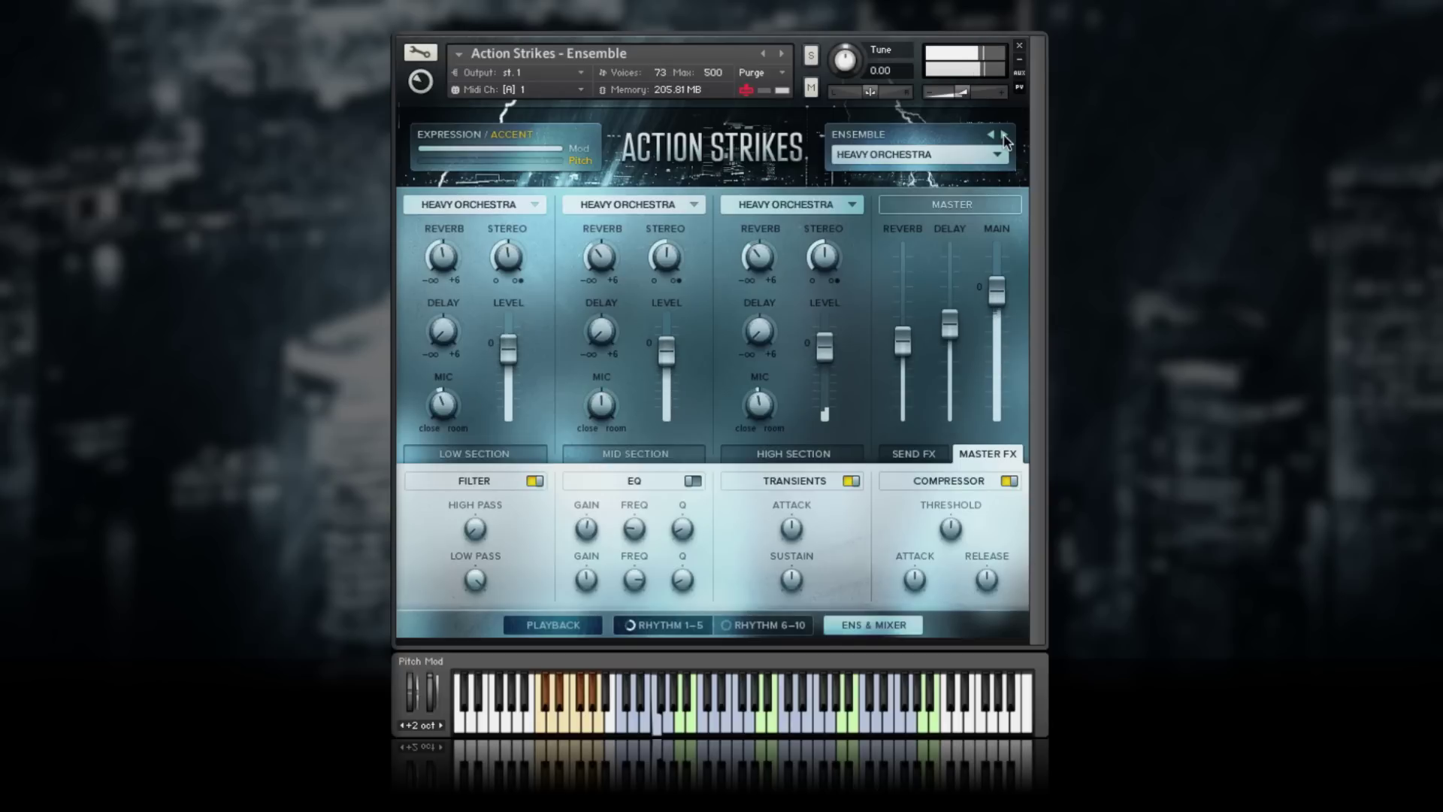
pyautogui.click(1005, 138)
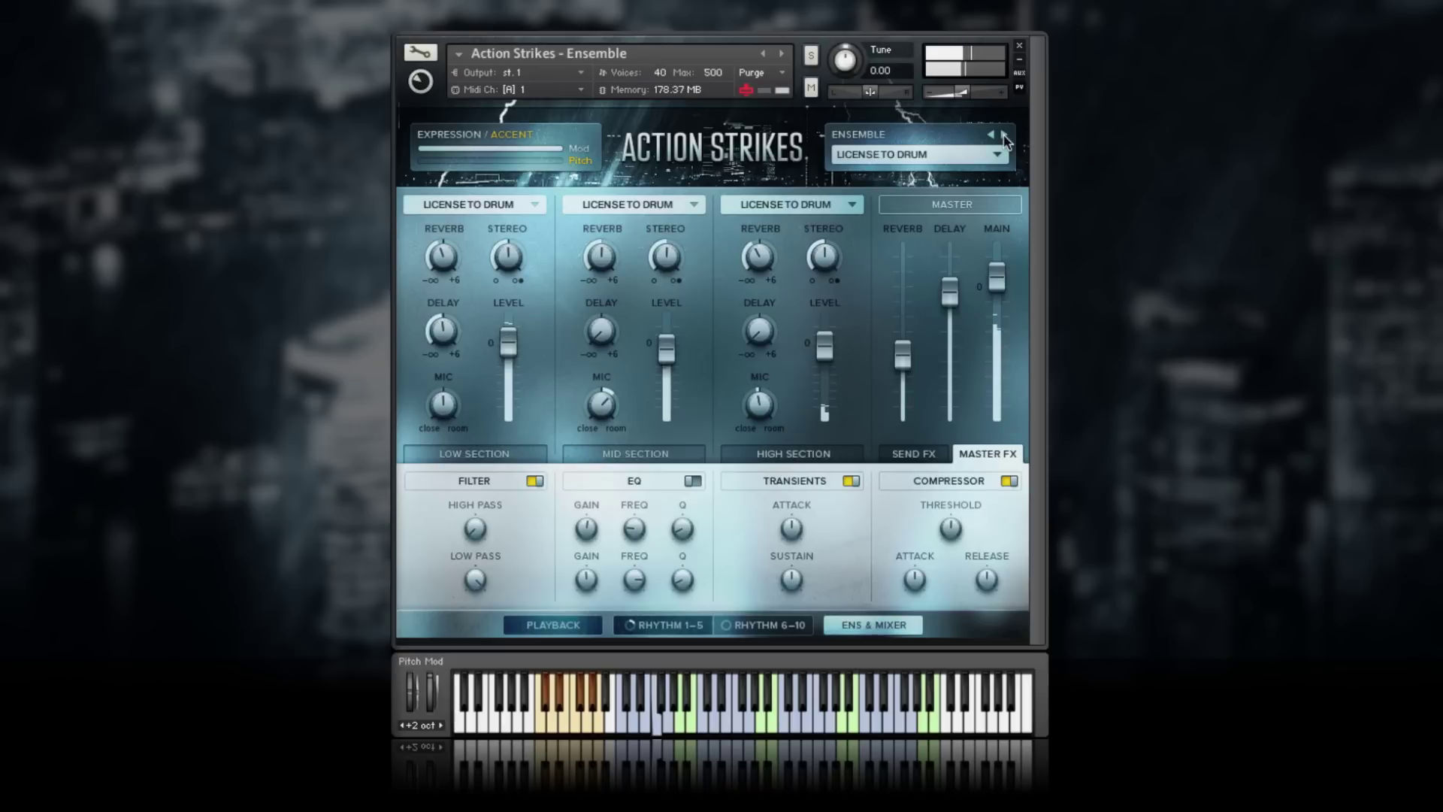
pyautogui.click(1004, 138)
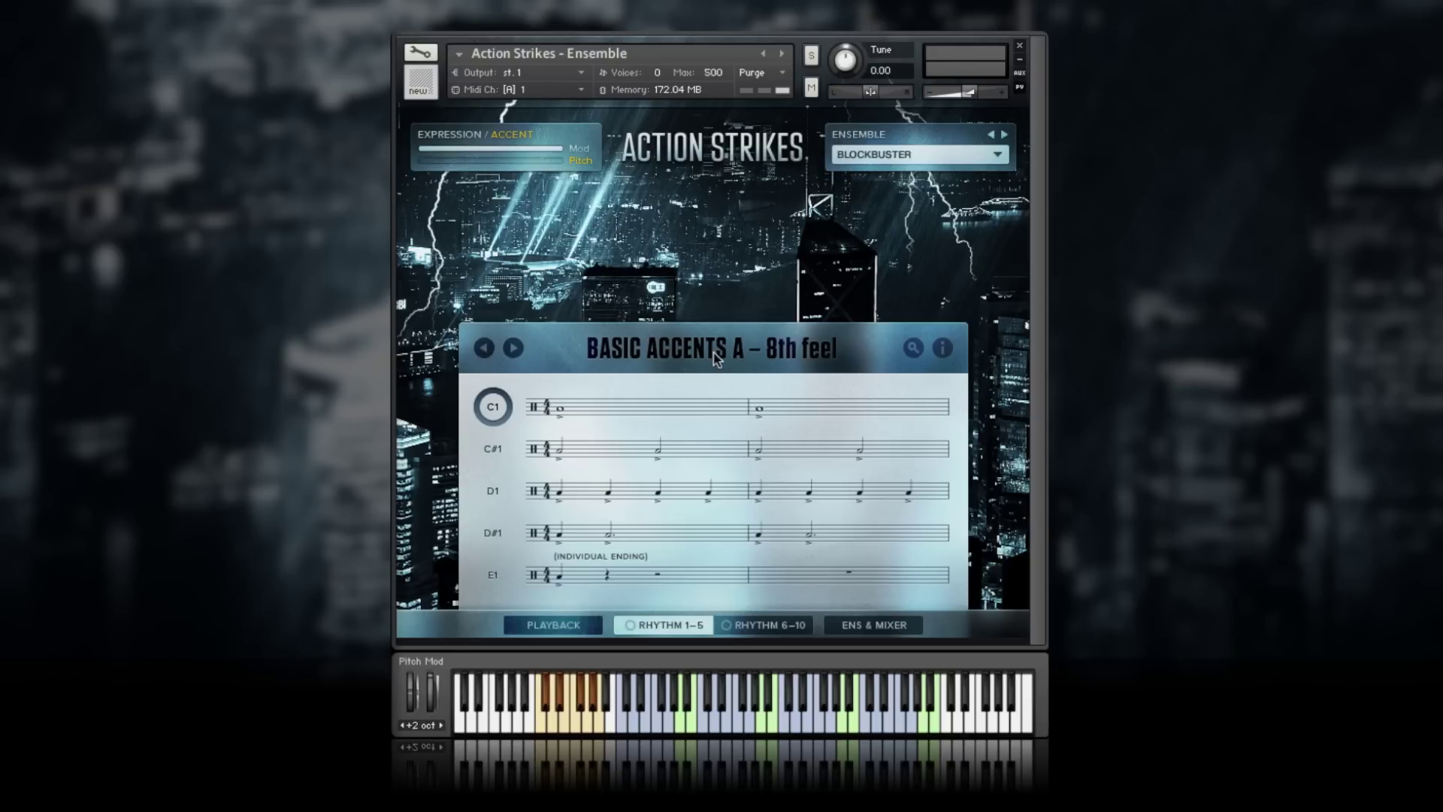
# - Load an Accents A – 16th feel set from the Rhythm Sets browser
pyautogui.click(913, 349)
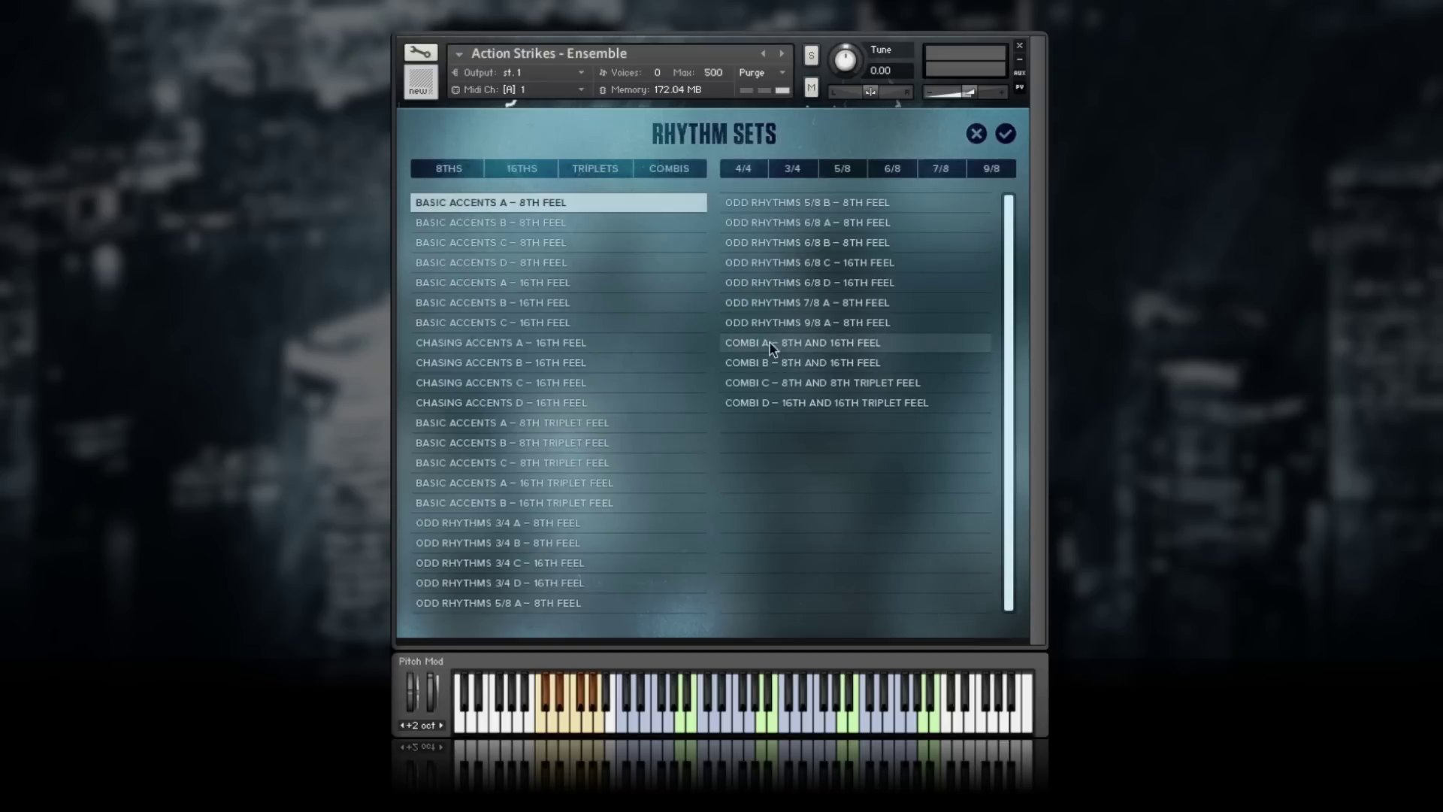
pyautogui.doubleClick(475, 344)
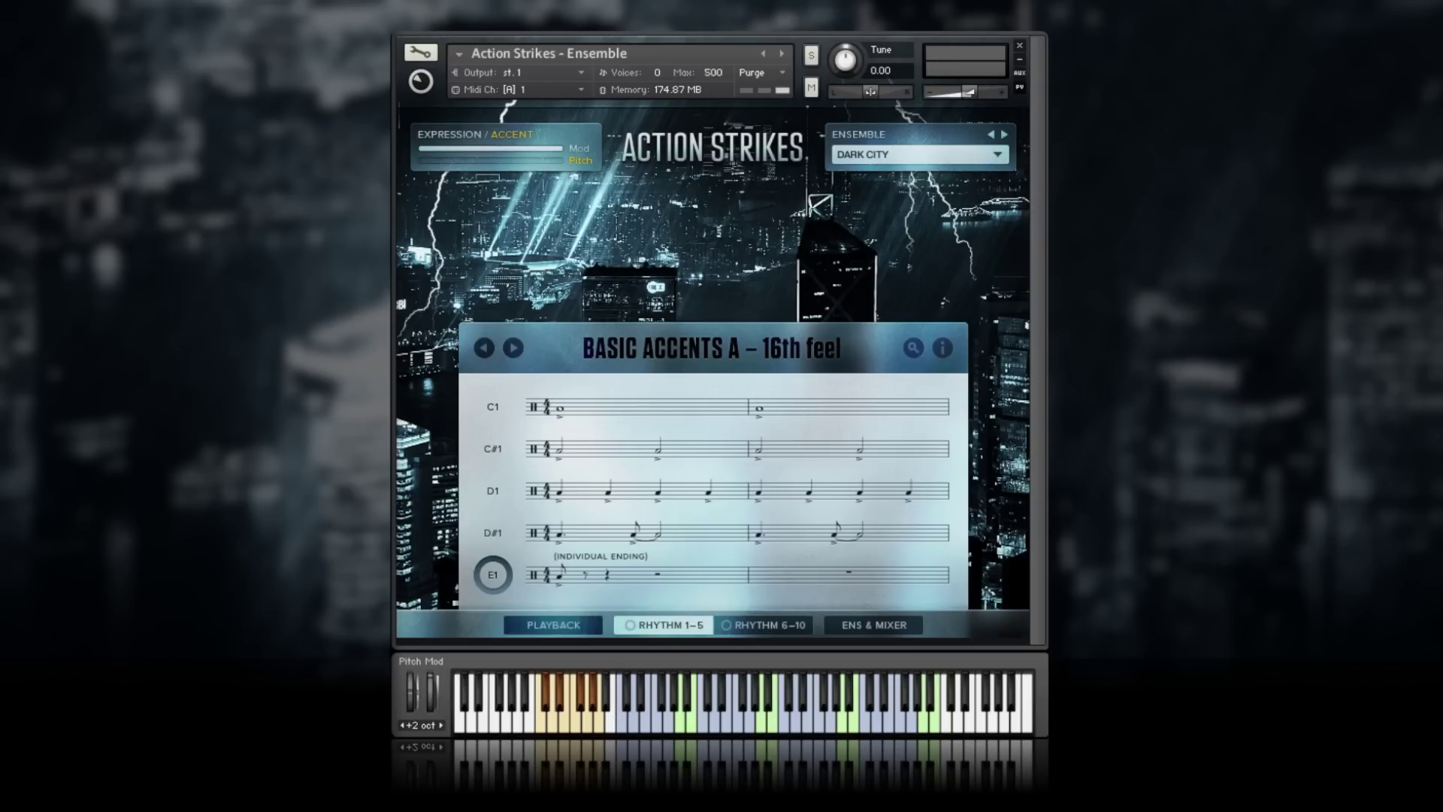
# - Show the key mapping for the current rhythm set
pyautogui.click(943, 347)
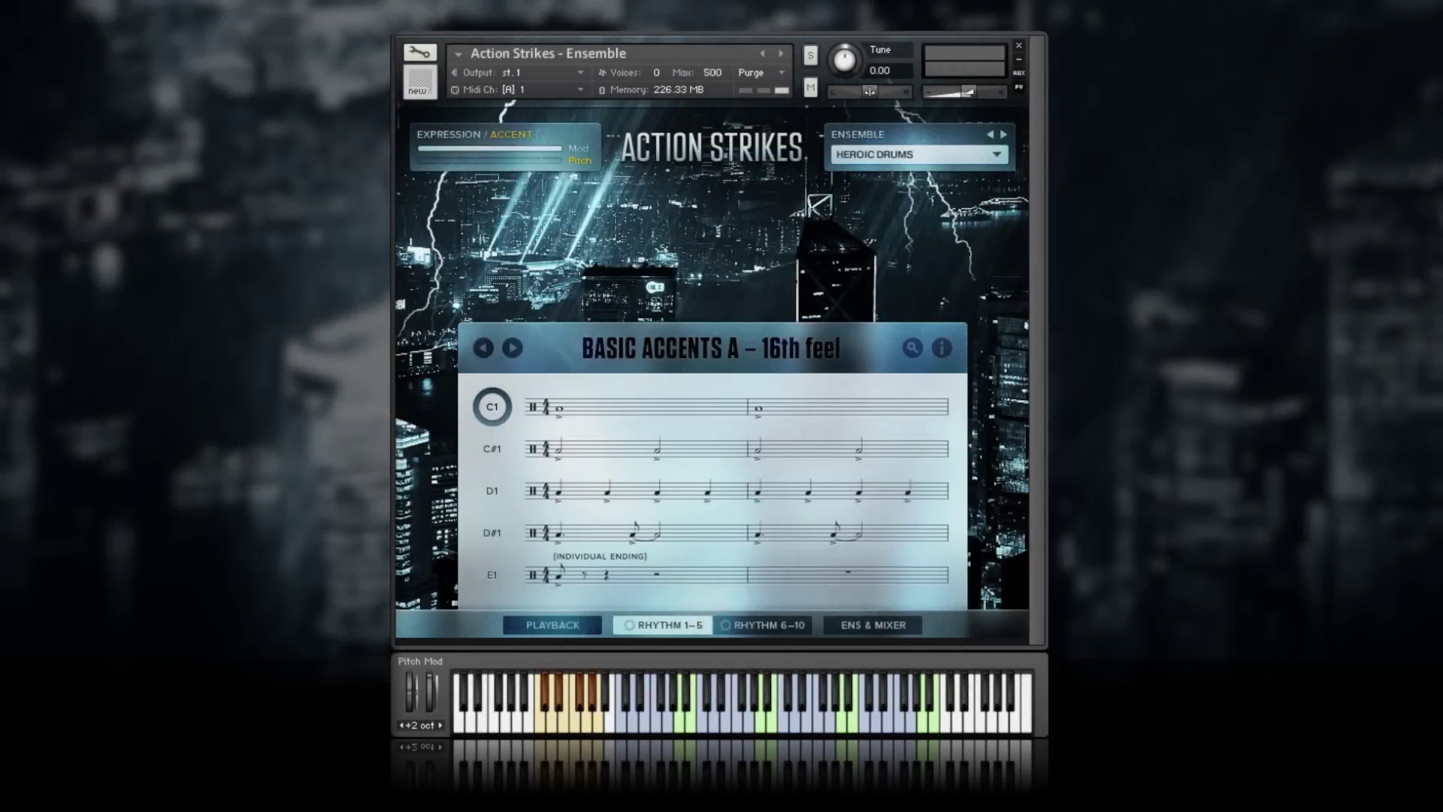
# - Audition 8th, 16th and triplet-feel rhythms, then assign Basic 16th Feel – Accentuation 1 to C1
pyautogui.click(843, 407)
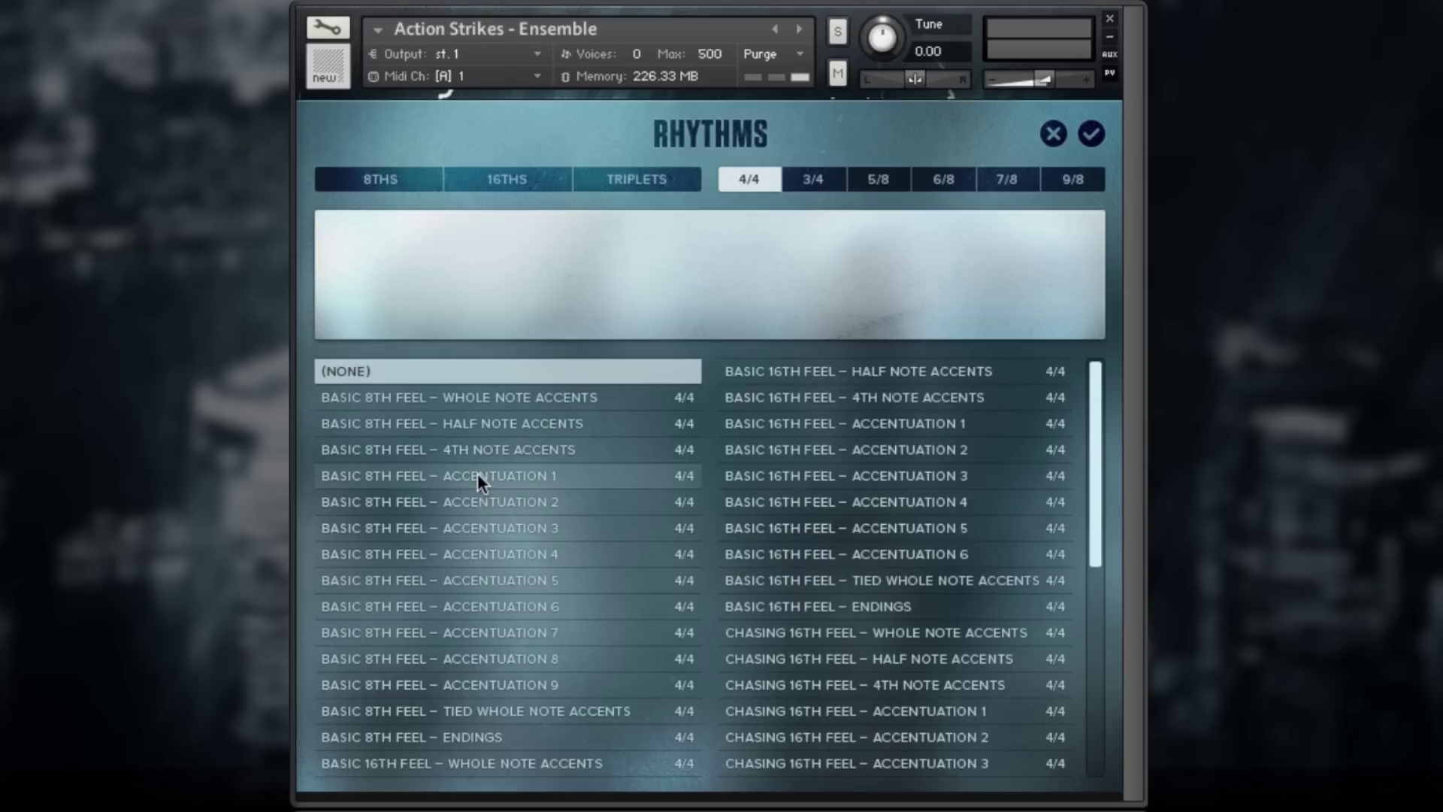
pyautogui.click(537, 396)
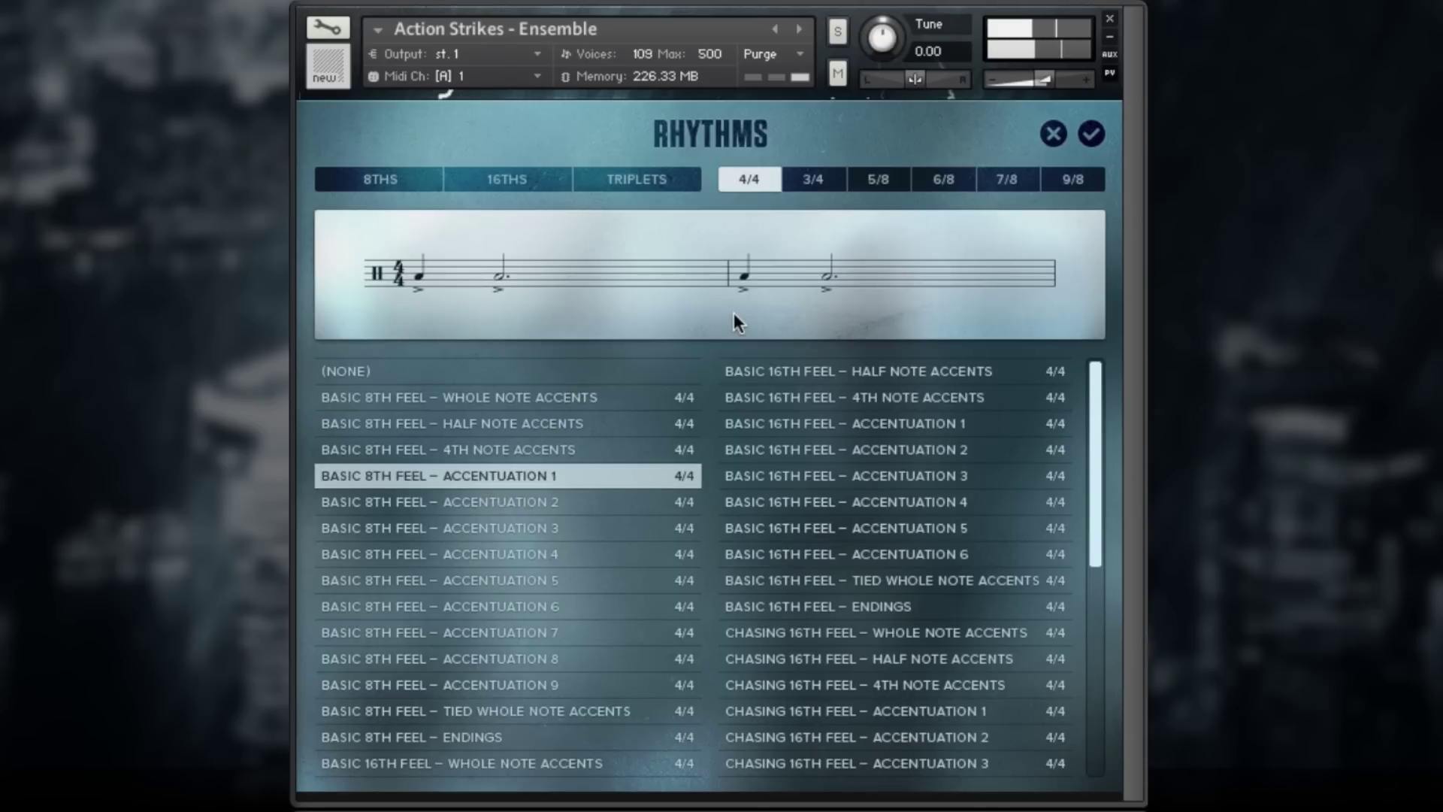
pyautogui.click(777, 448)
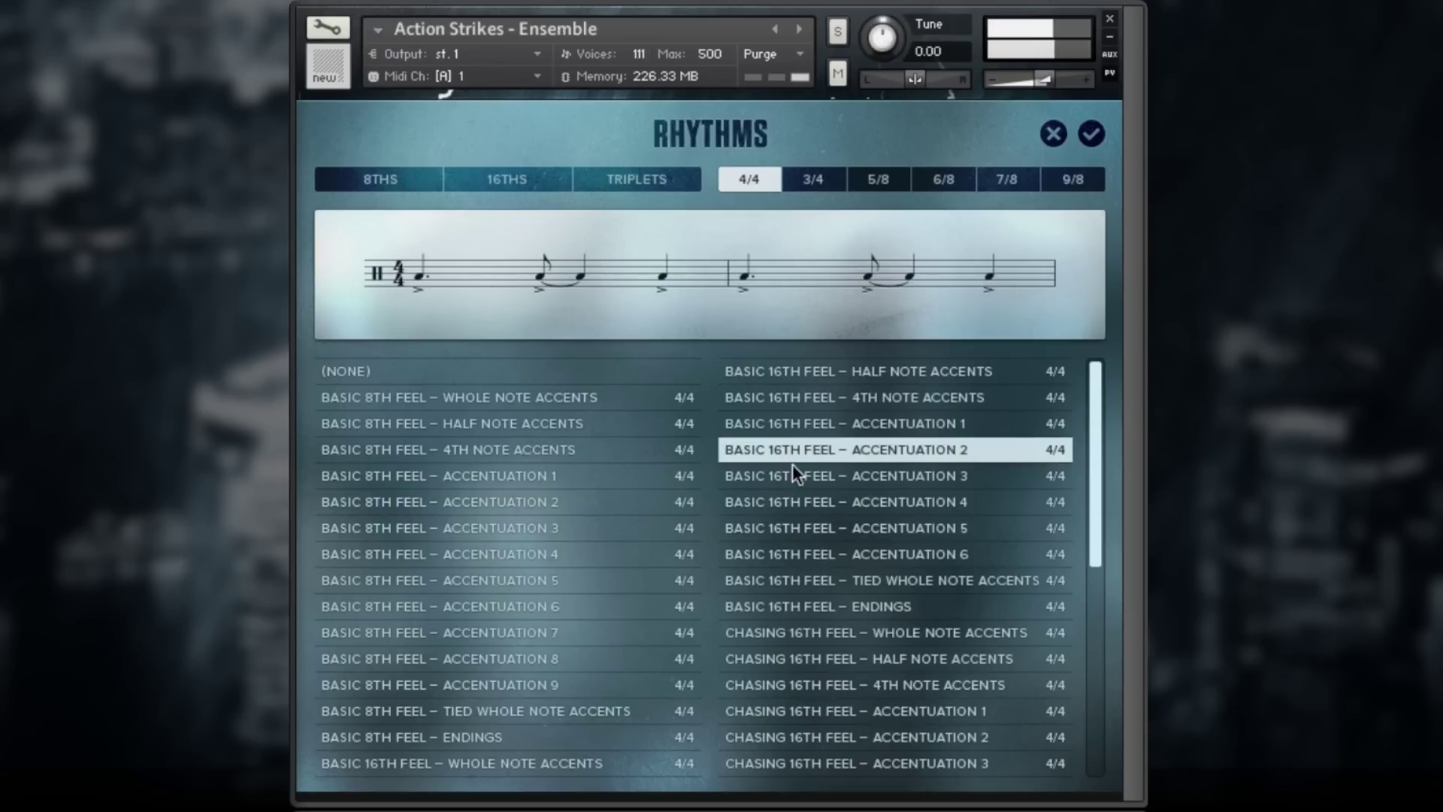
pyautogui.click(800, 738)
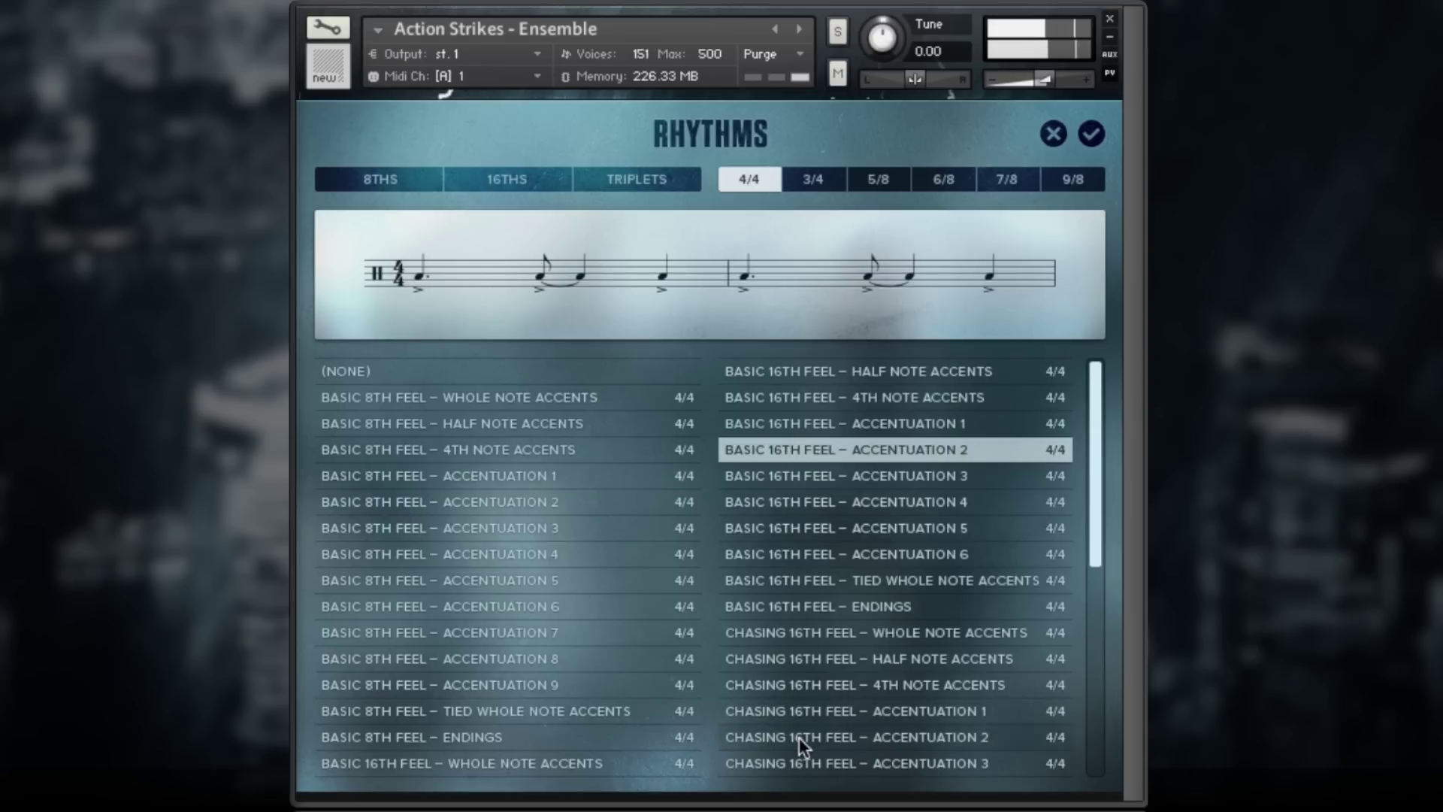
pyautogui.click(628, 174)
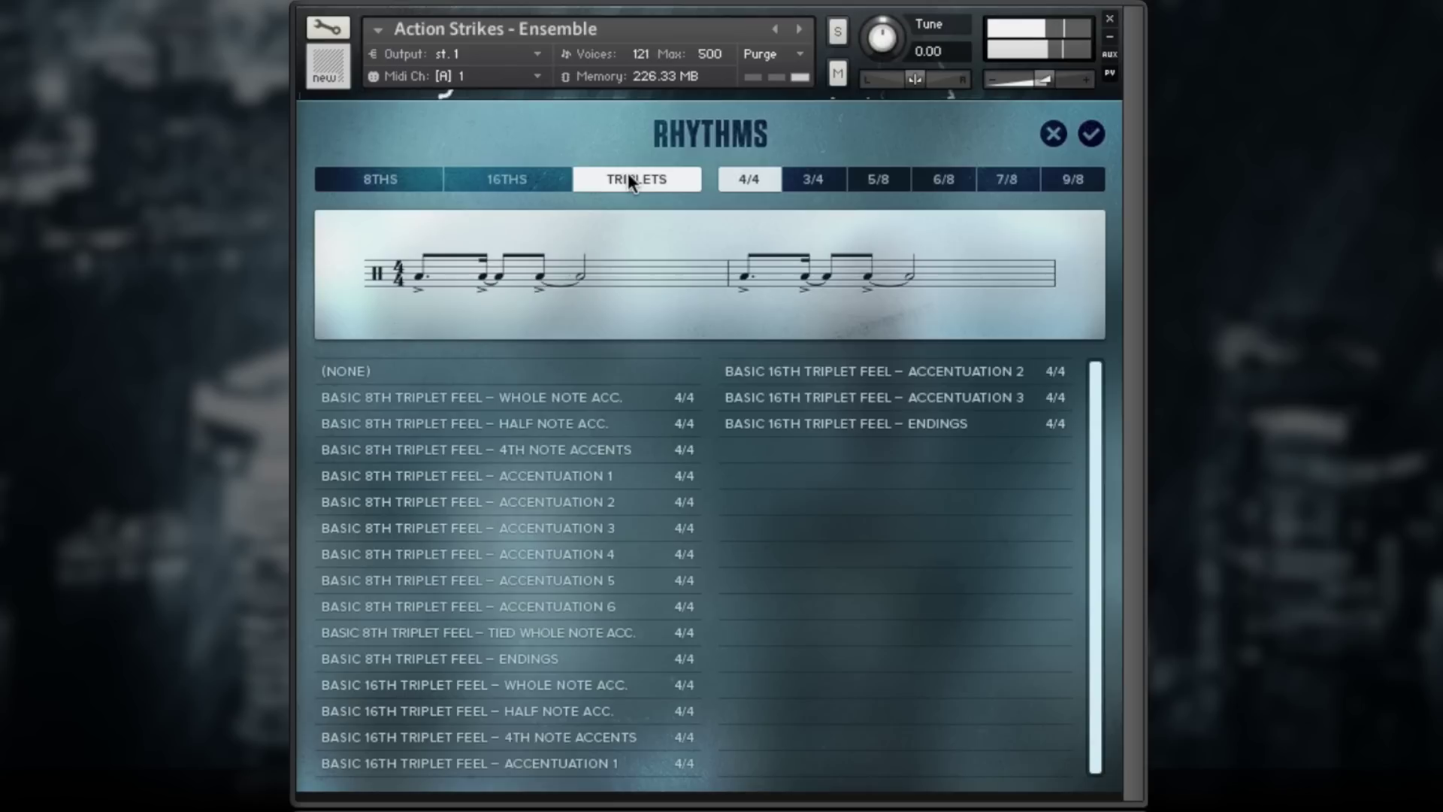
pyautogui.click(452, 421)
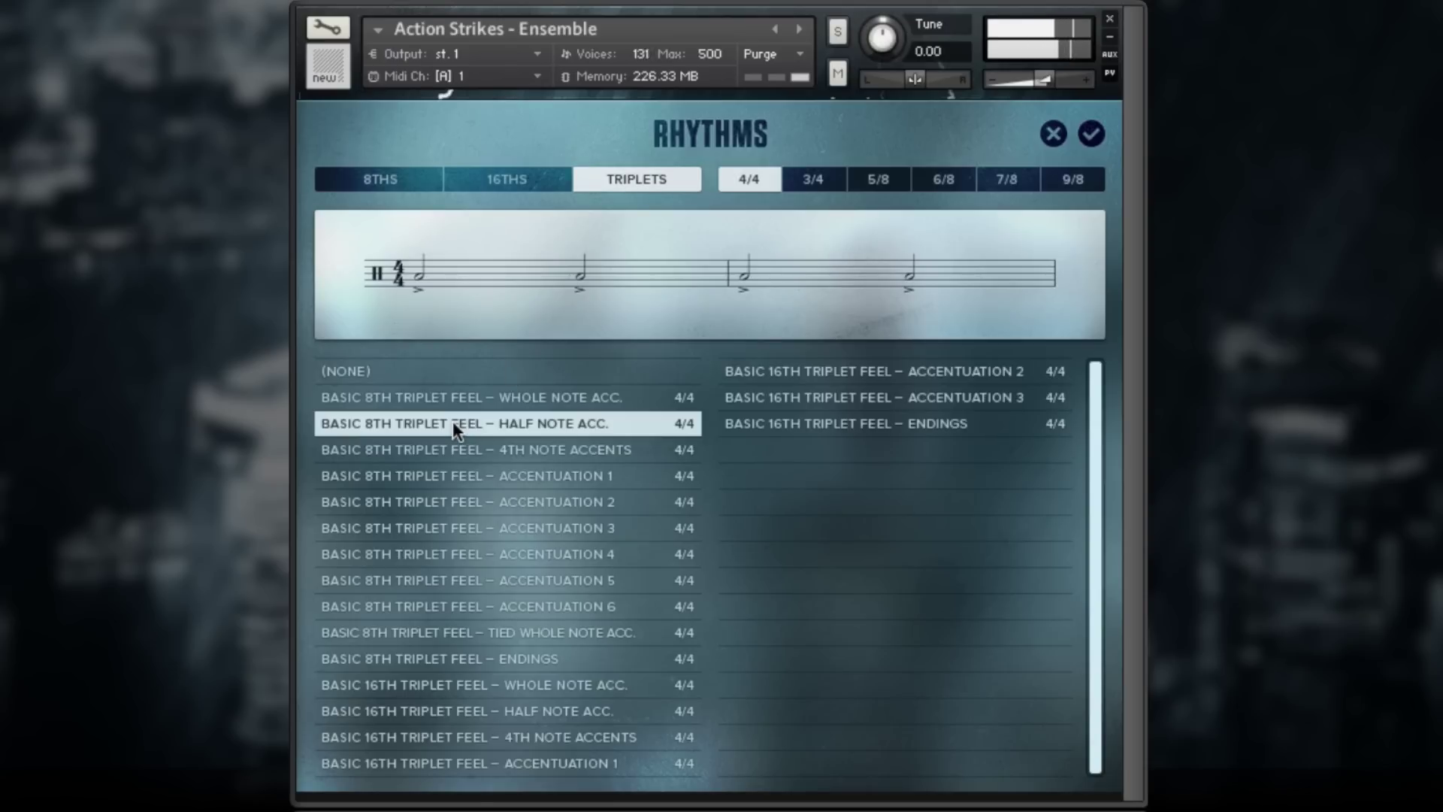
pyautogui.click(651, 175)
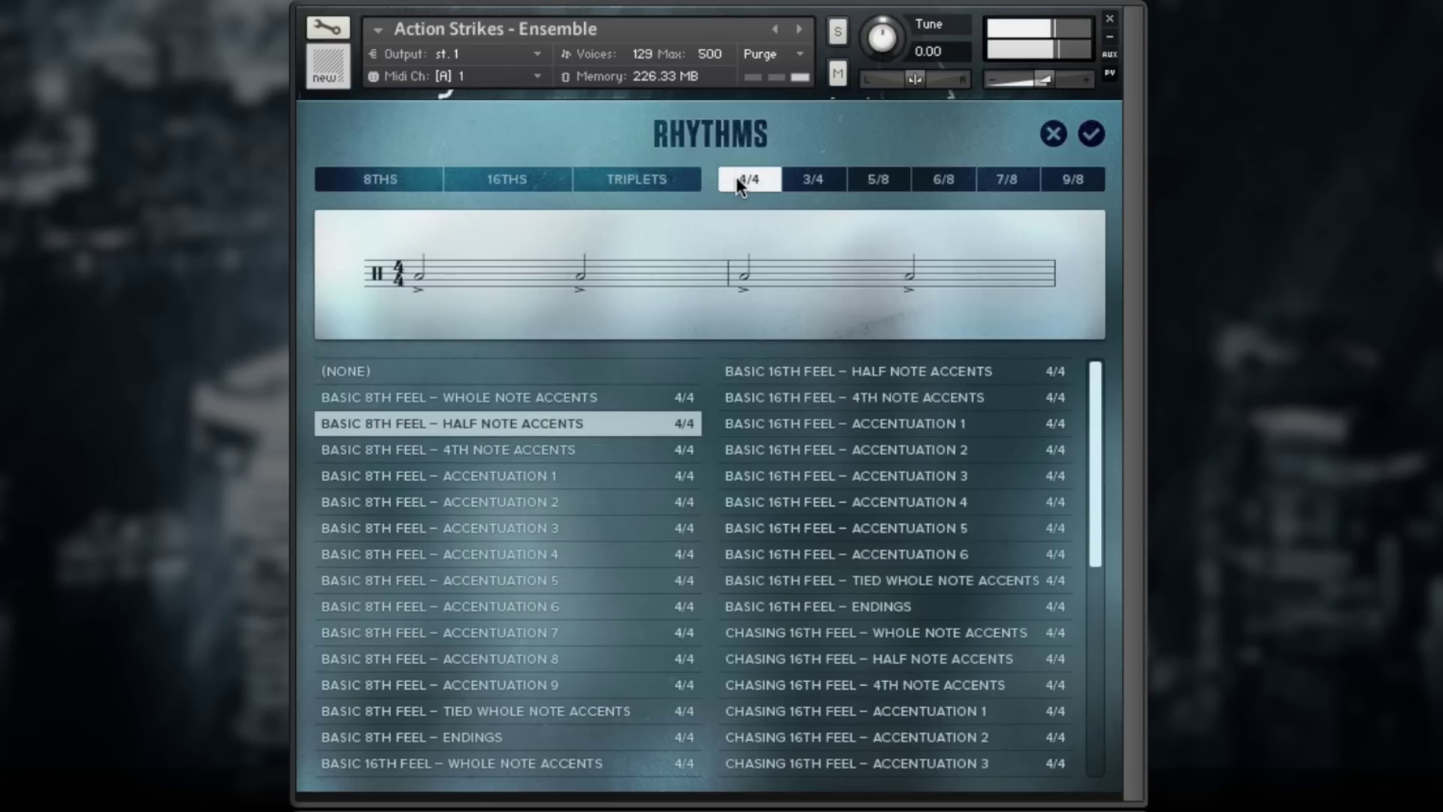
pyautogui.click(794, 418)
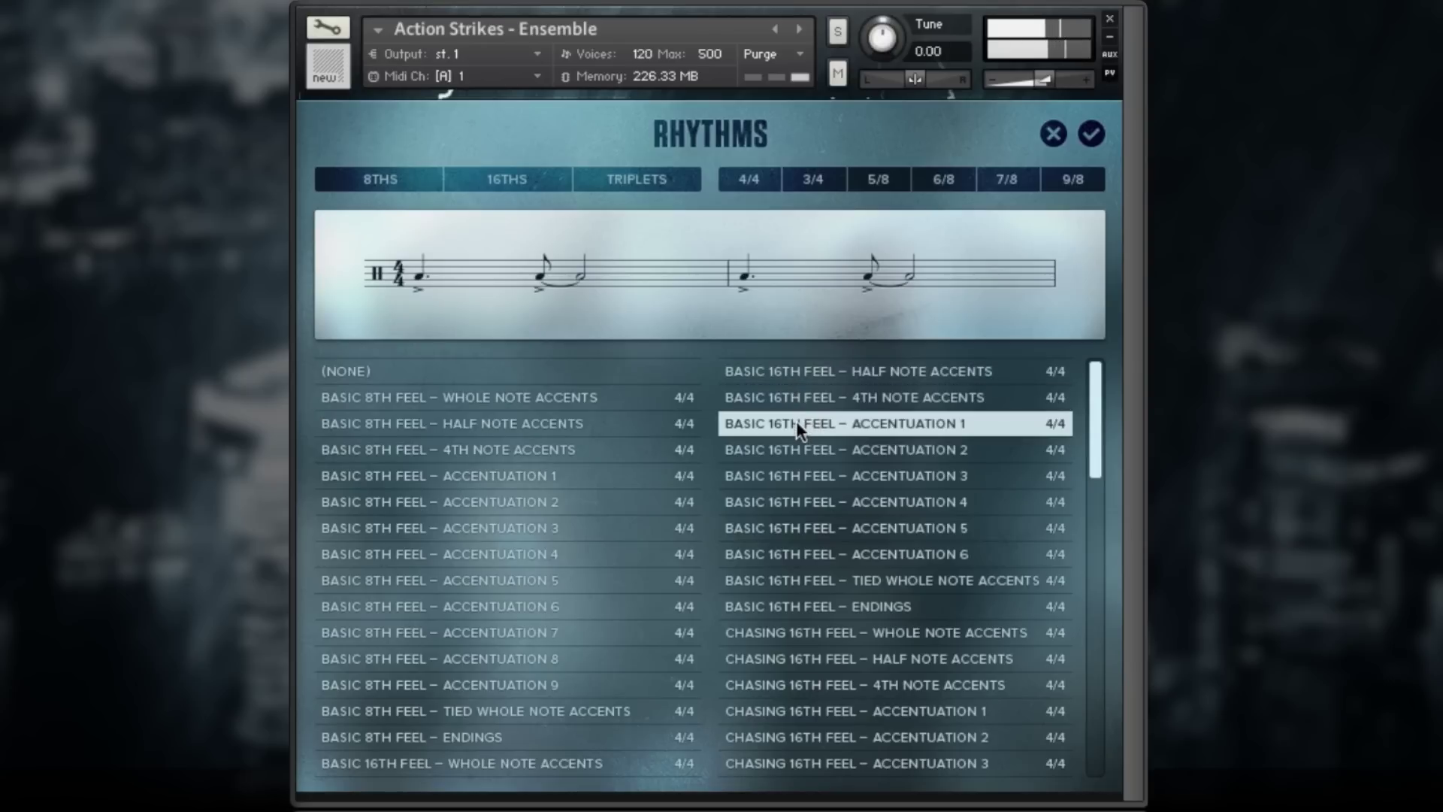
pyautogui.click(1090, 131)
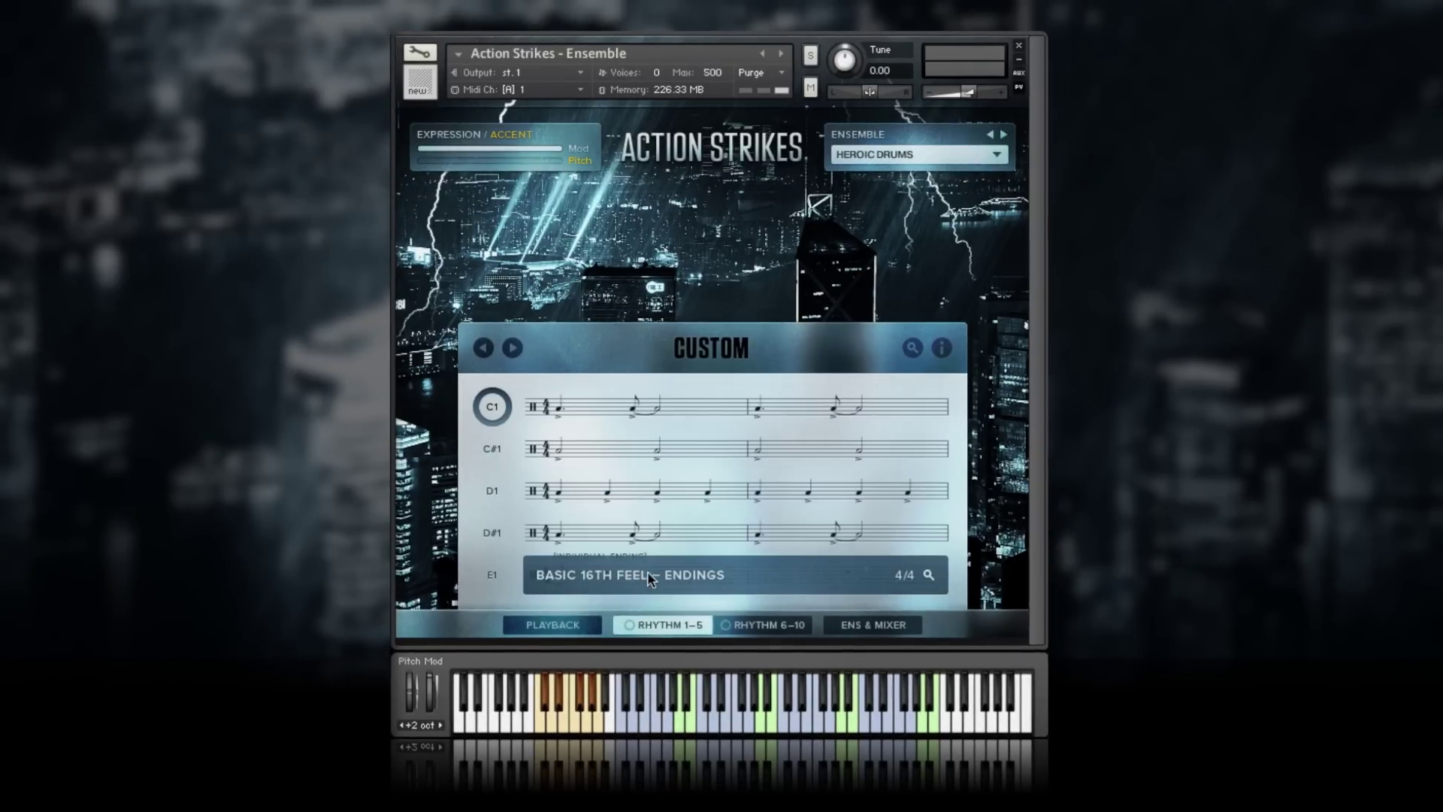
# - Check the F1–A1 user rhythm slots and bring up the Rhythm/Mapping overview
pyautogui.click(772, 630)
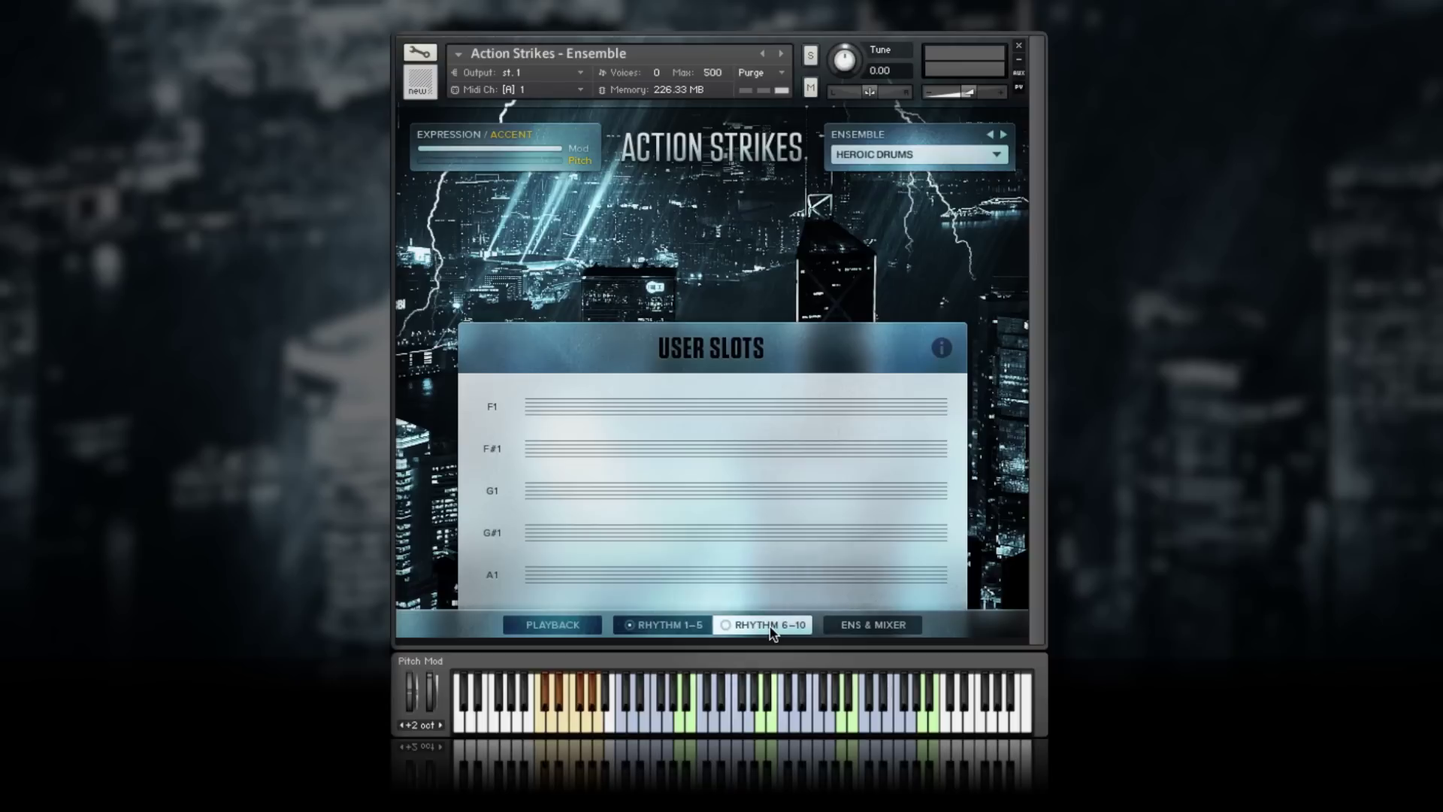
pyautogui.click(630, 409)
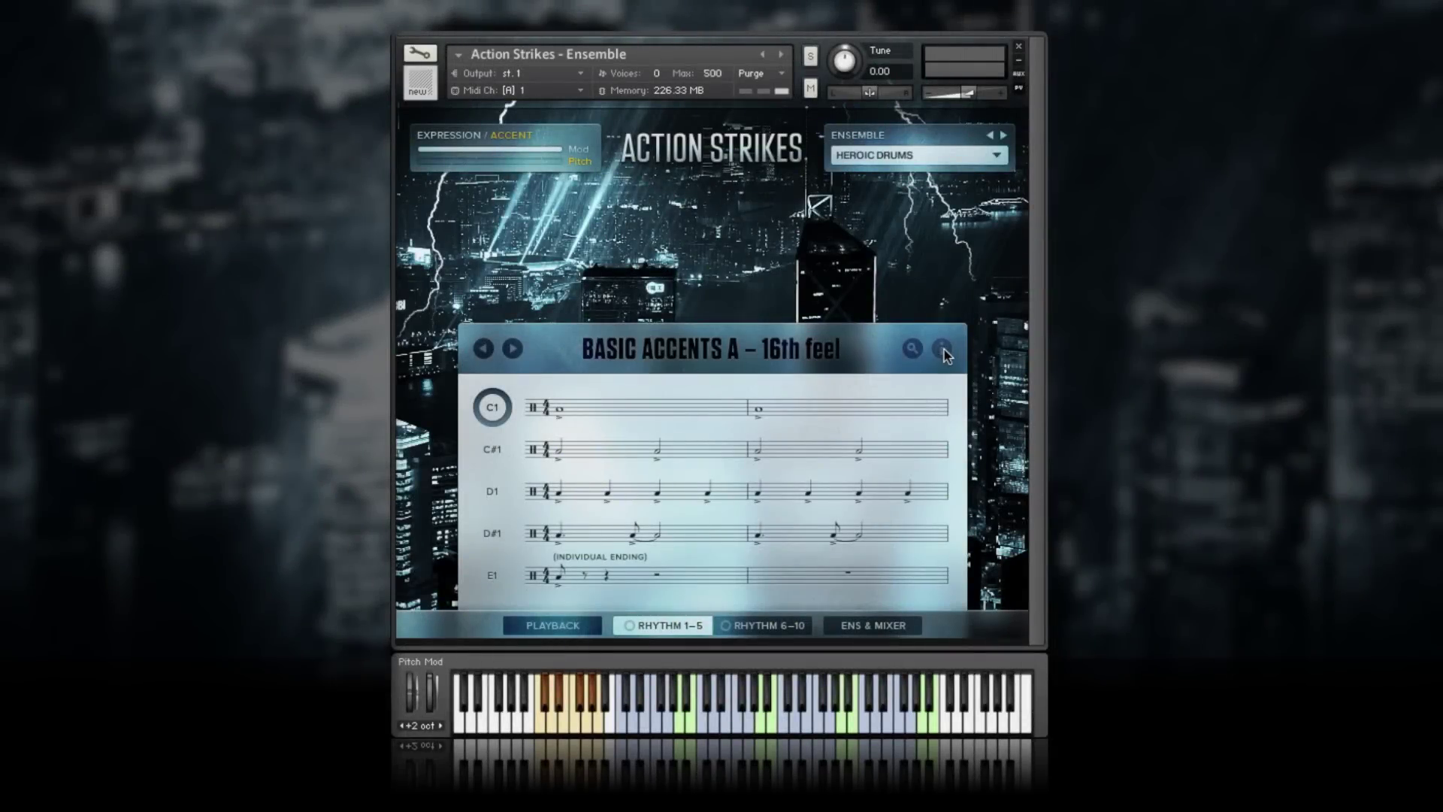
pyautogui.click(942, 350)
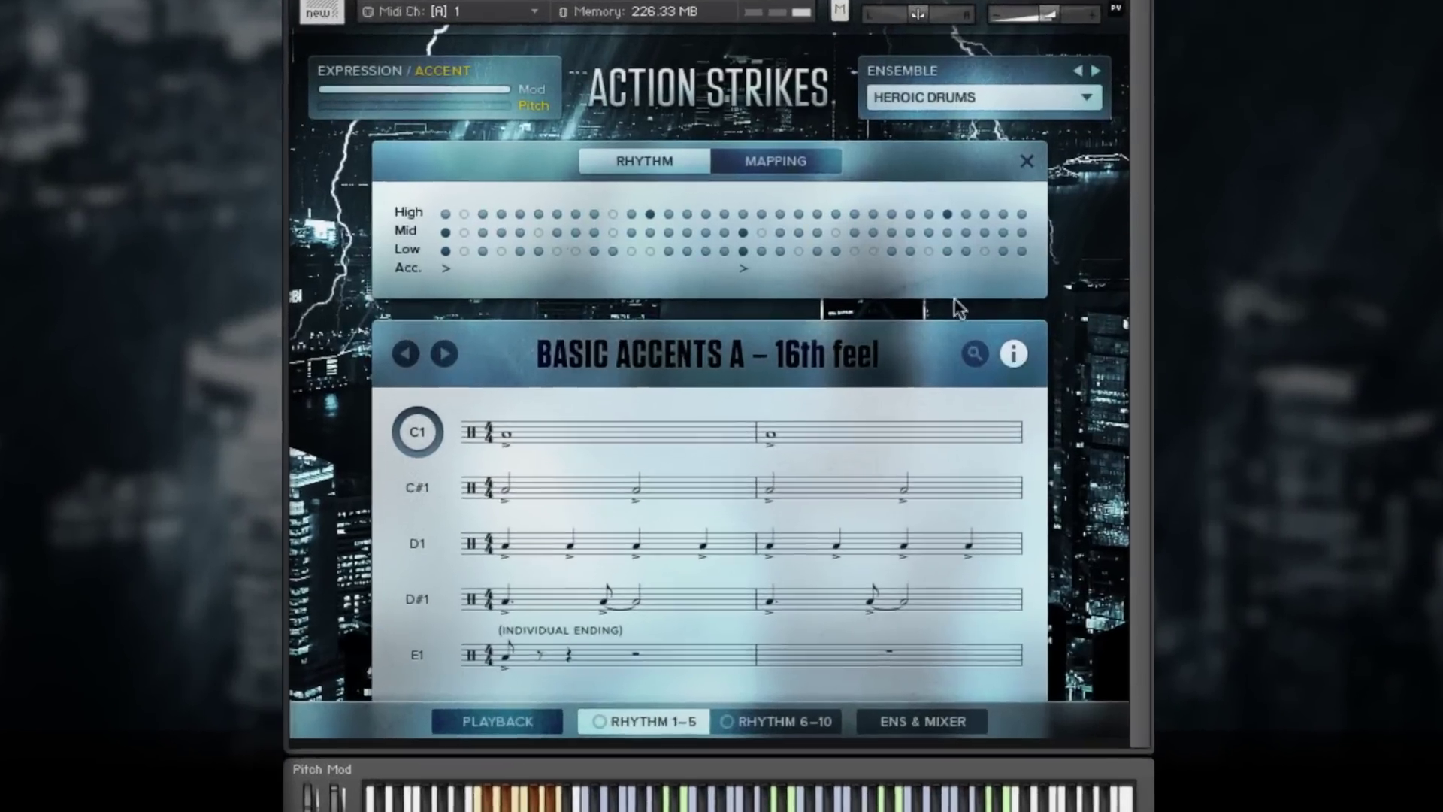
# - Display the key mapping and rhythm overview for the Odd Rhythms 7/8 A pattern
pyautogui.click(763, 208)
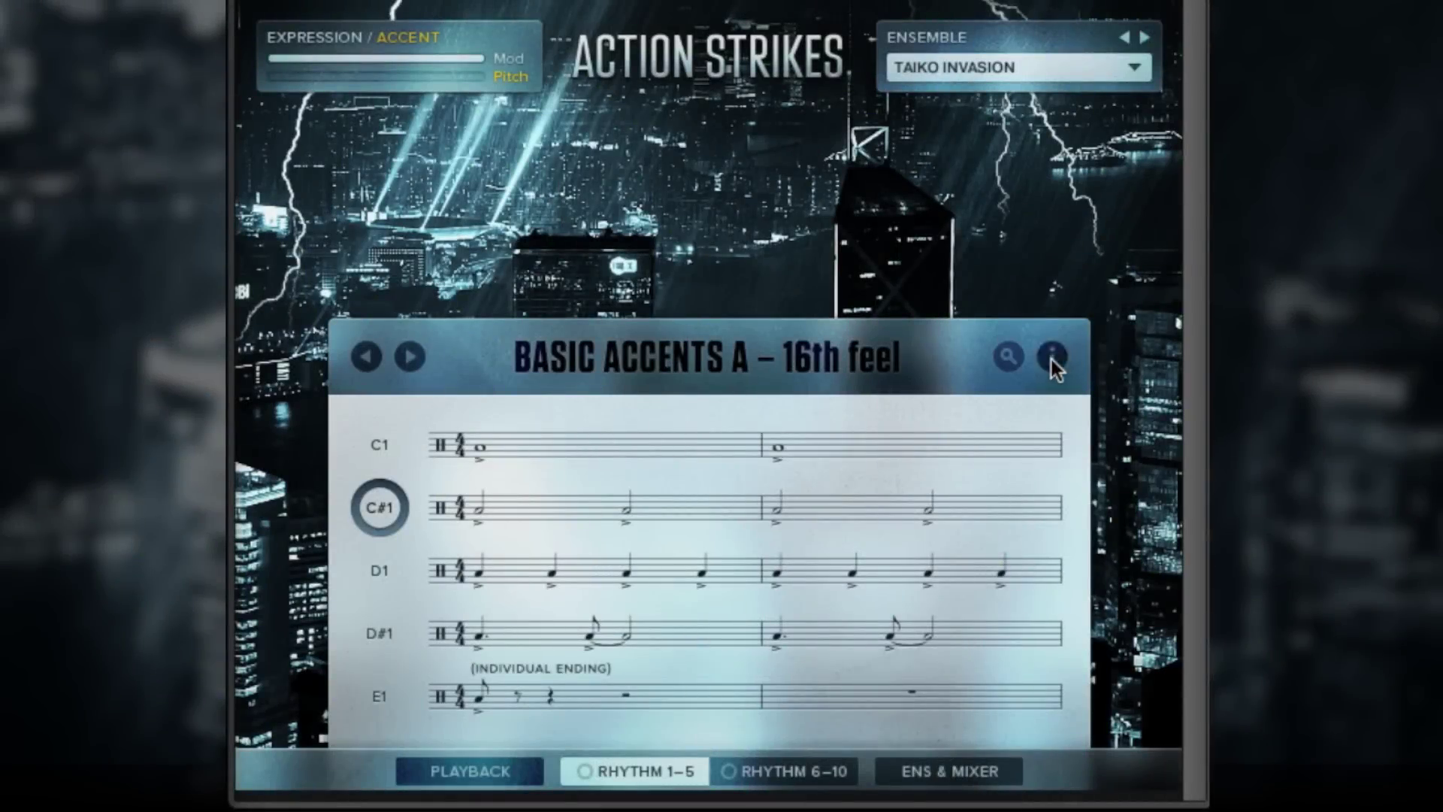
pyautogui.click(1052, 356)
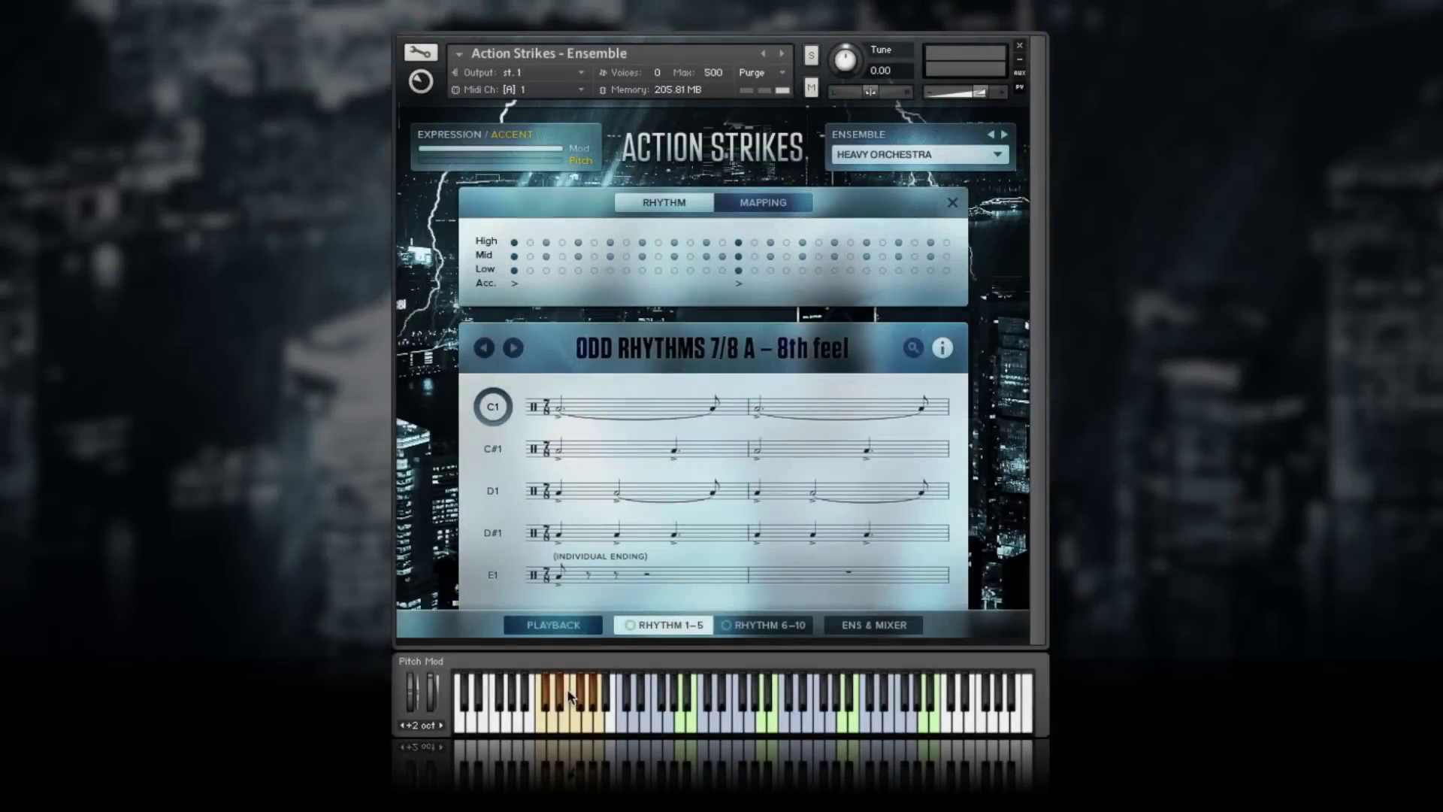
# - Switch the Odd Rhythms 7/8 A trigger mode from Phrase Sync to Free Trigger
pyautogui.click(554, 624)
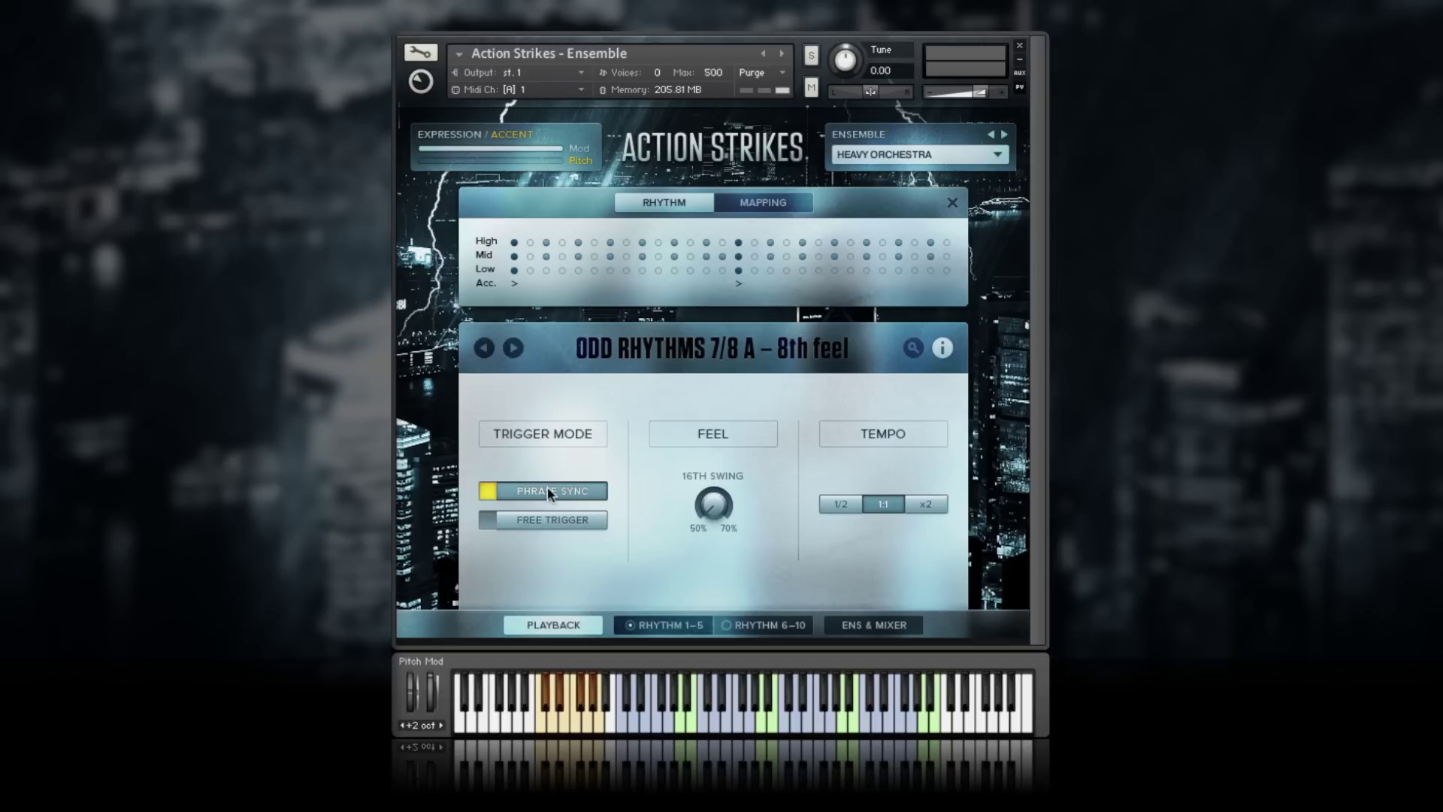
pyautogui.click(662, 628)
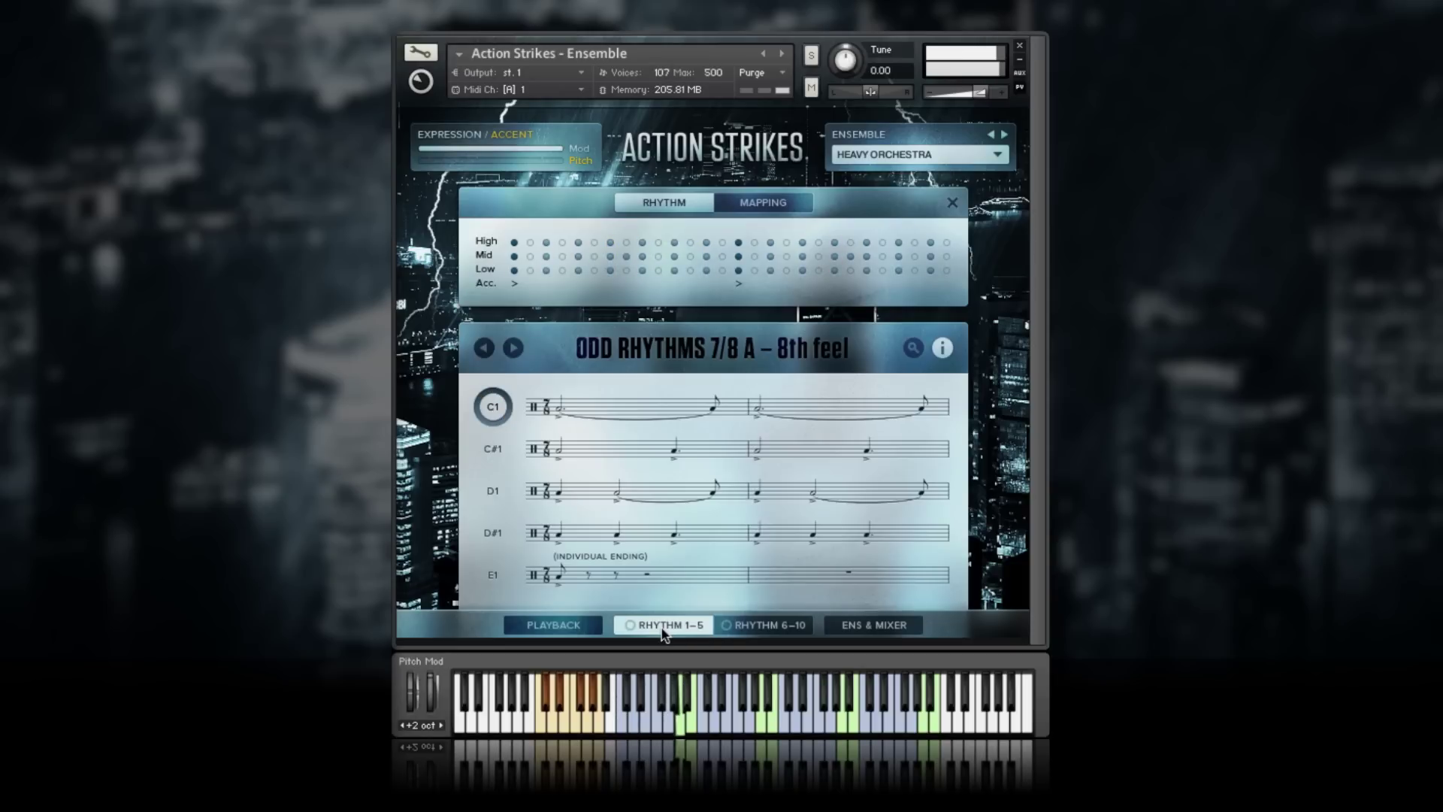
pyautogui.click(563, 627)
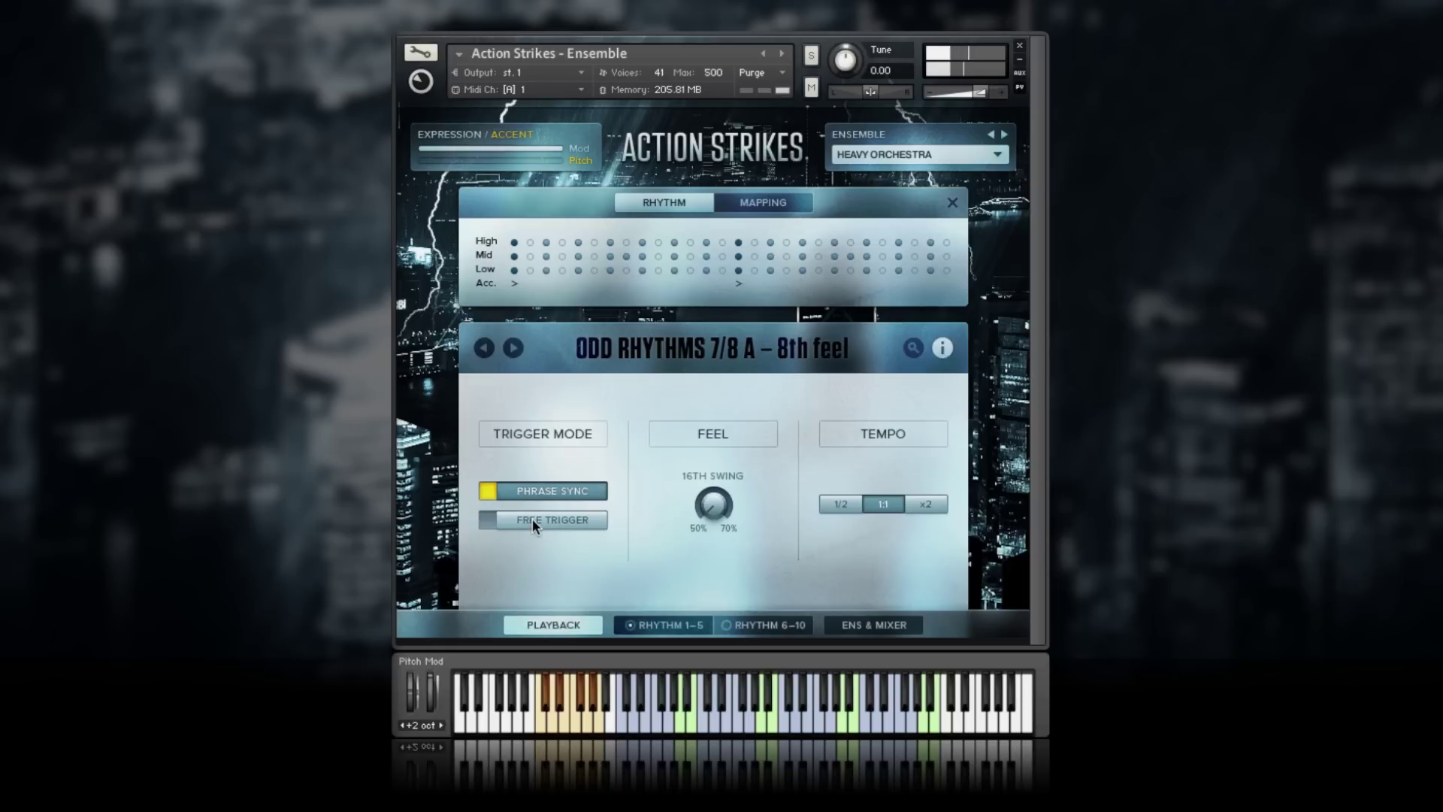
pyautogui.click(534, 521)
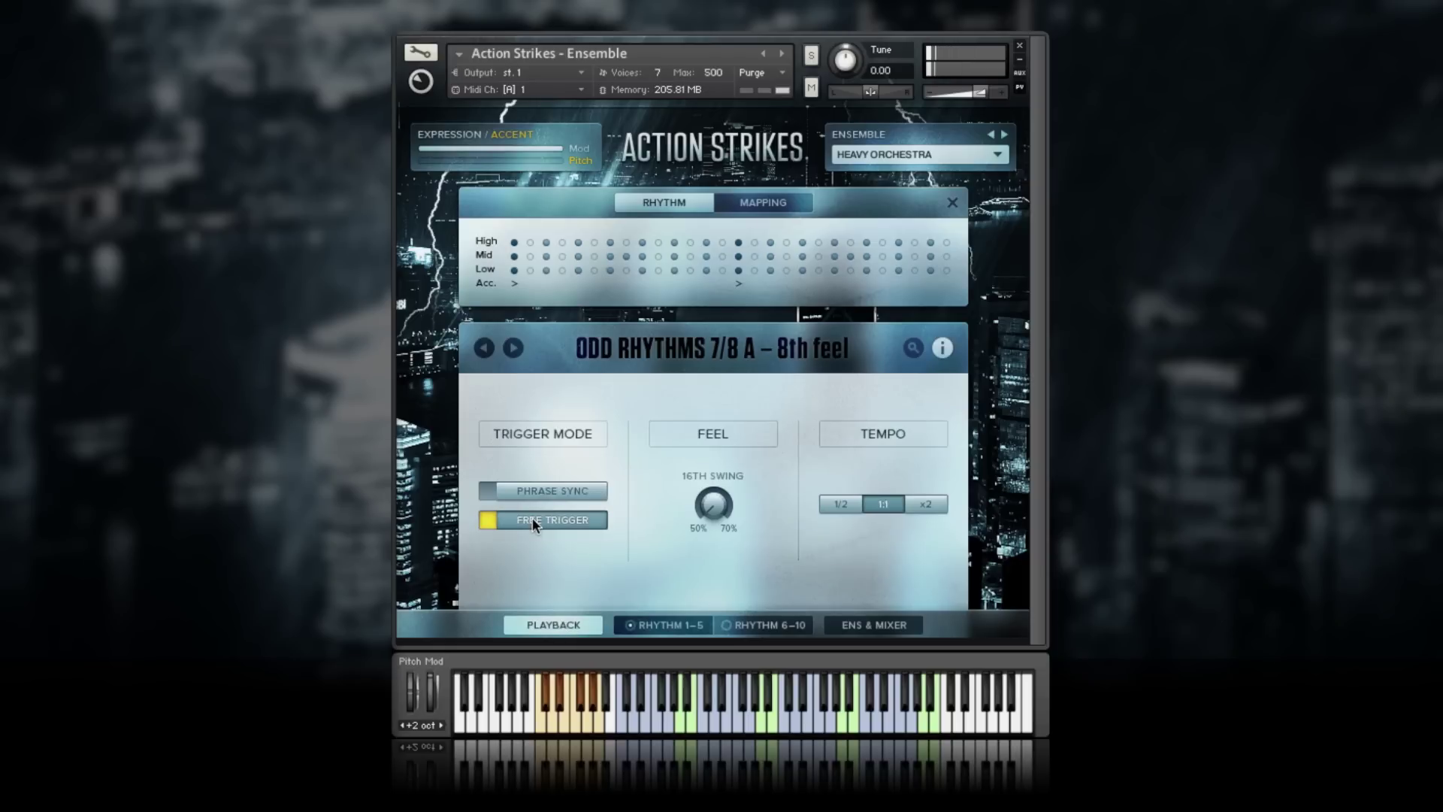
pyautogui.click(666, 627)
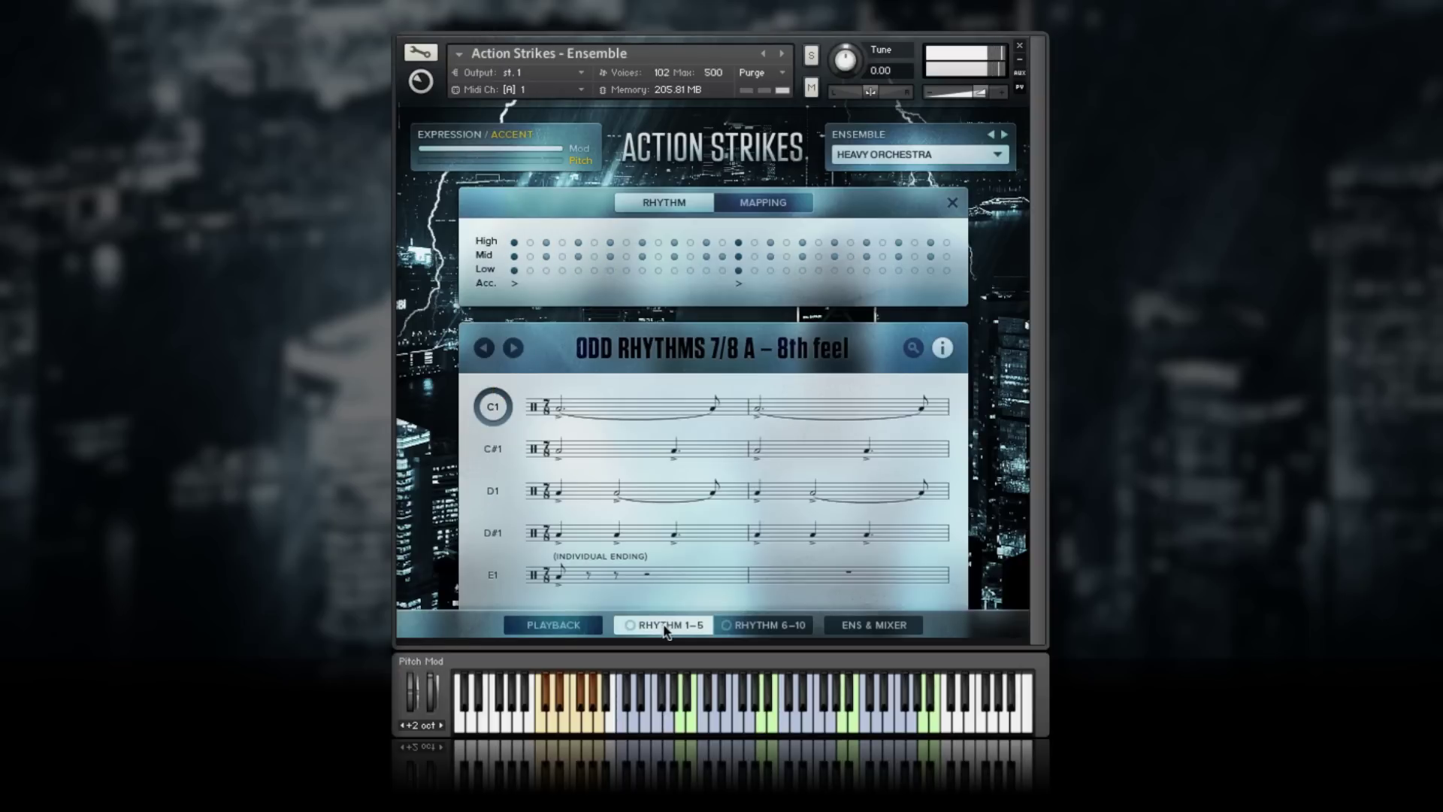
# - Check the Heroic Drums pattern's playback settings and show the Ens & Mixer page
pyautogui.click(554, 625)
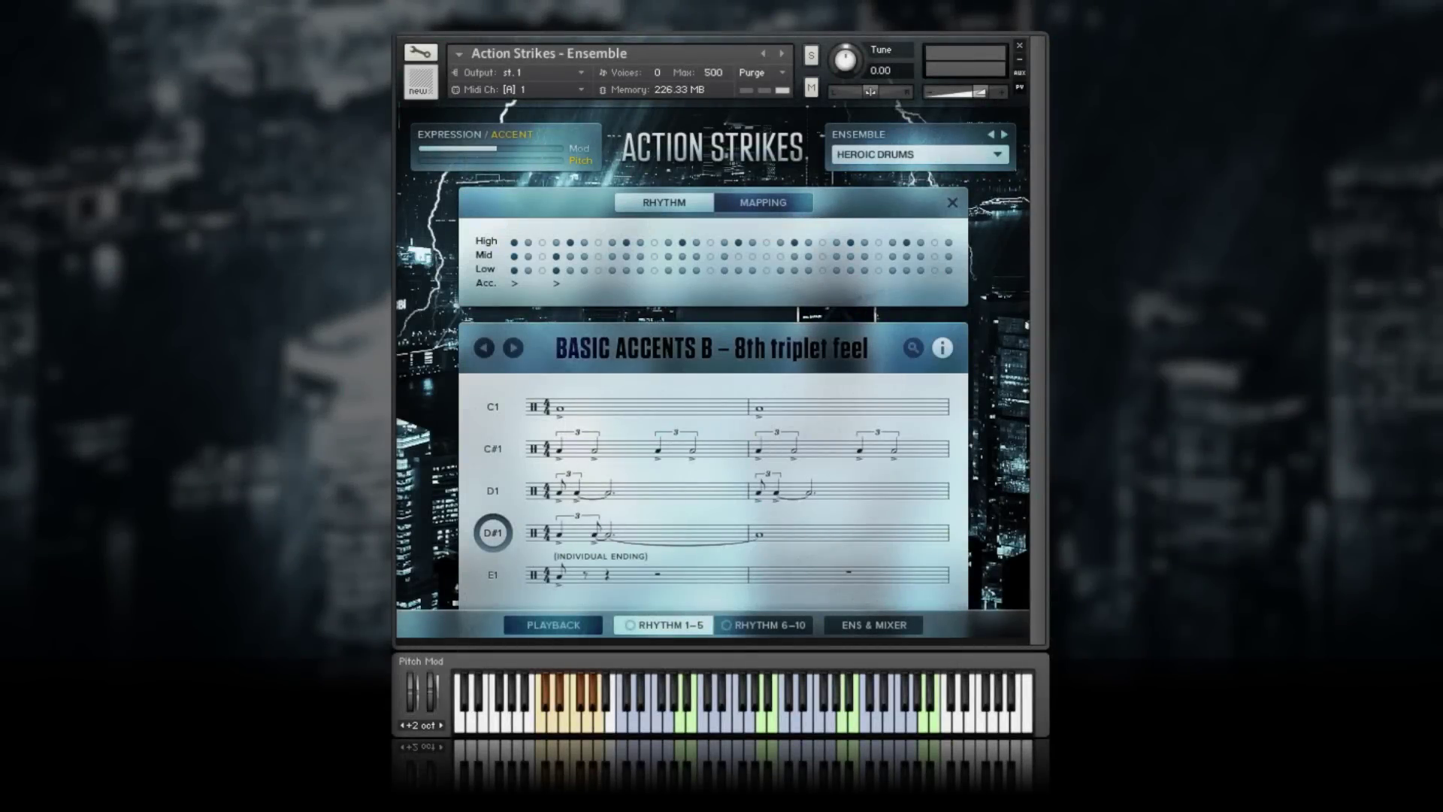
pyautogui.click(878, 630)
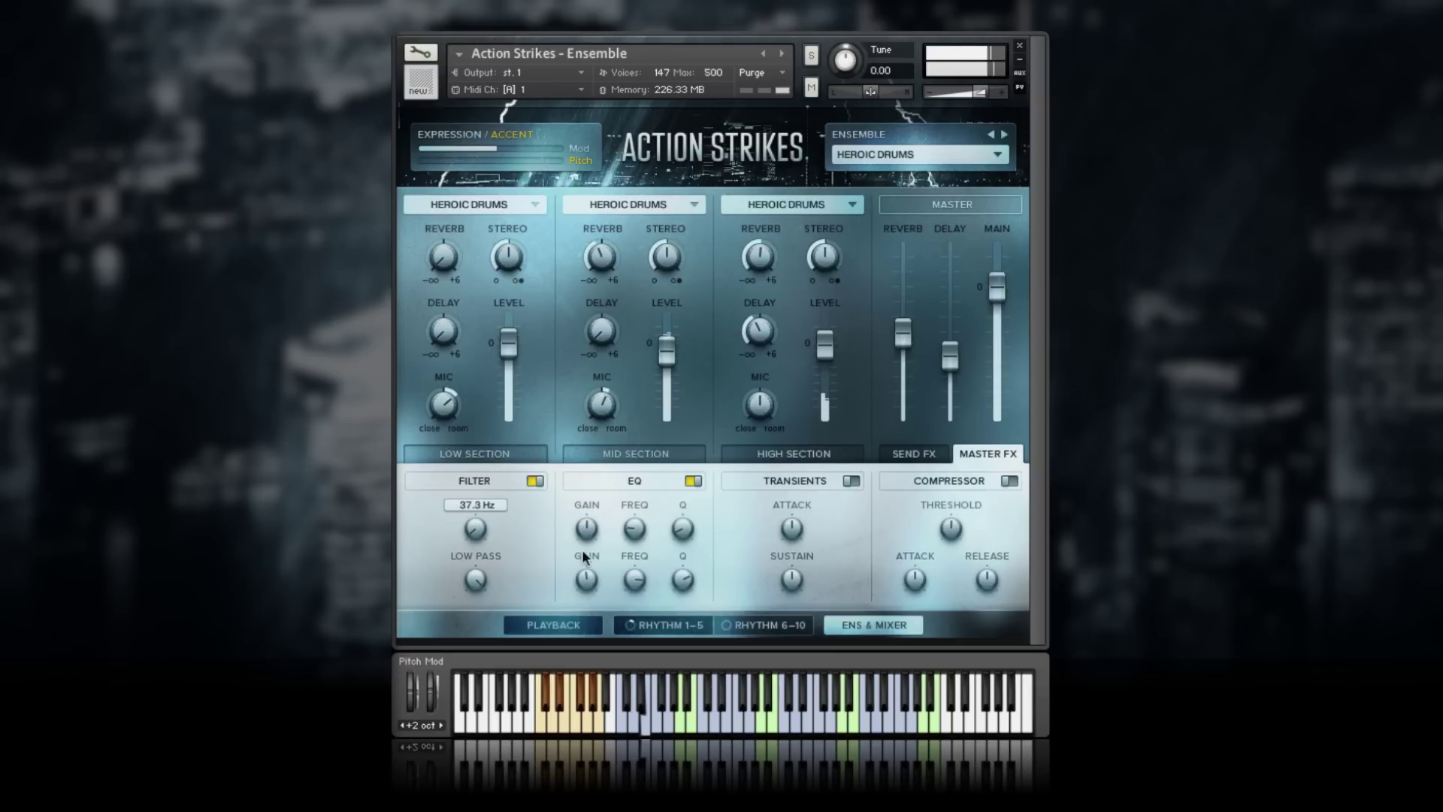
# - Review the master EQ, the delay and reverb sends, and the mid section's effects
pyautogui.click(588, 530)
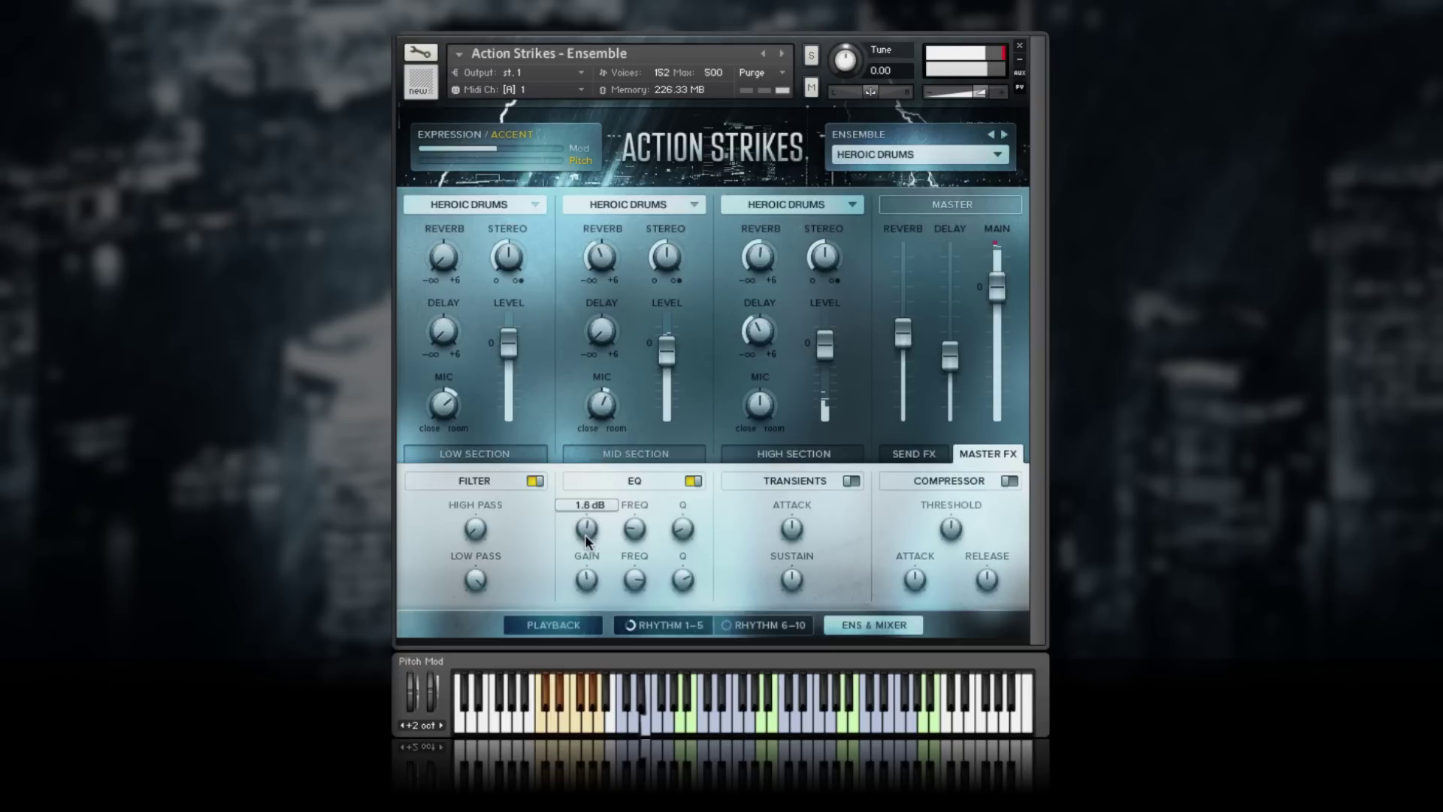
pyautogui.click(905, 456)
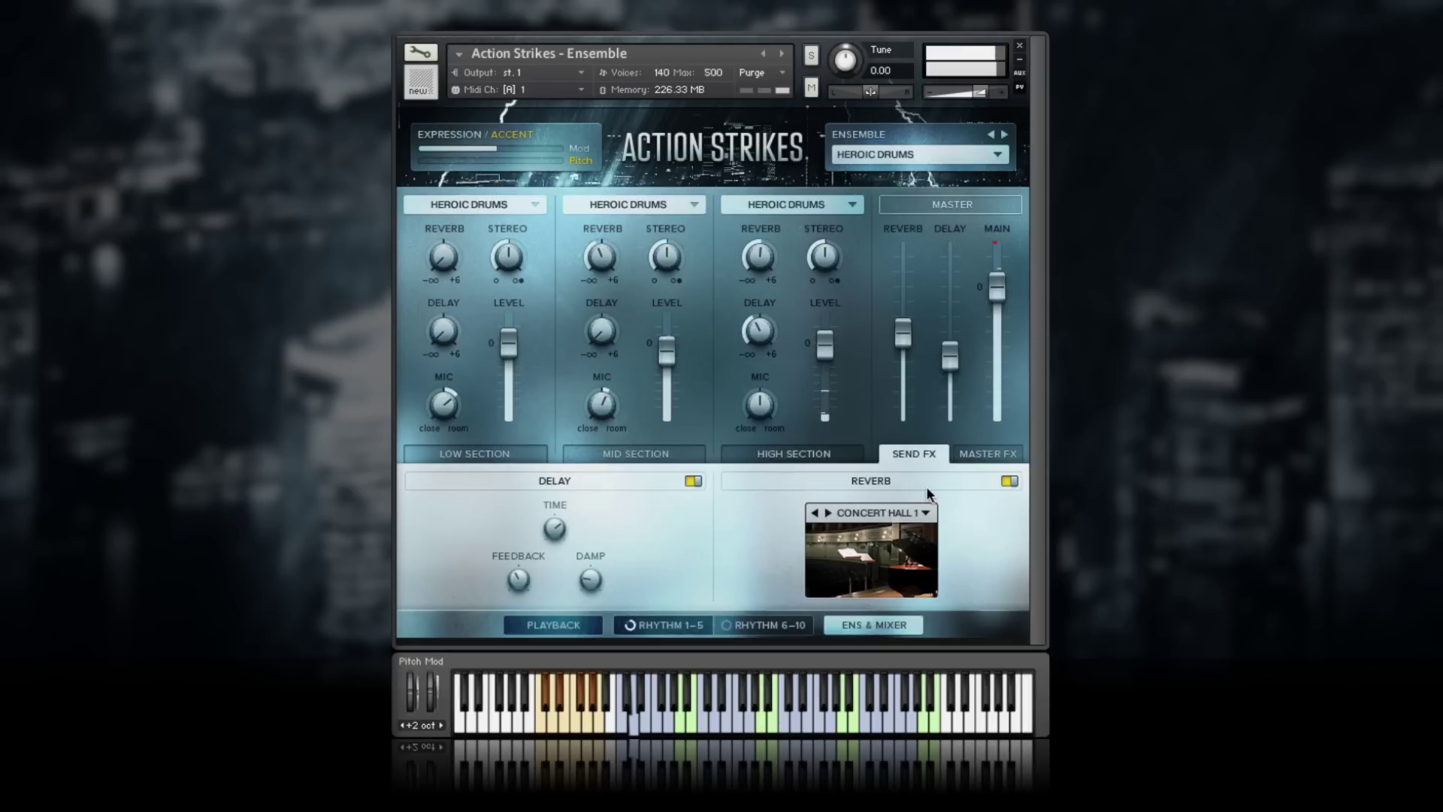
pyautogui.click(988, 456)
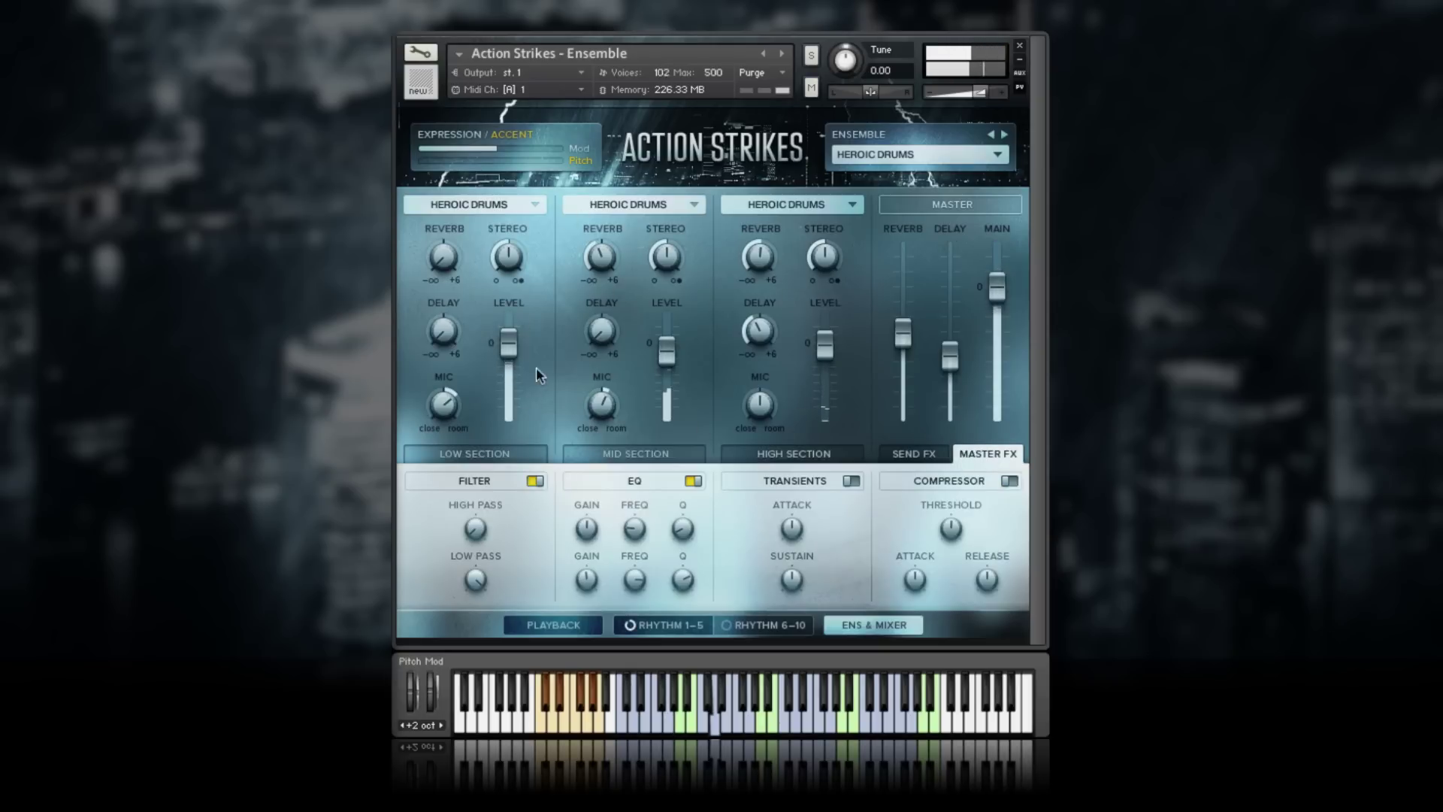
pyautogui.click(618, 454)
pyautogui.moveTo(584, 531)
pyautogui.moveTo(587, 581)
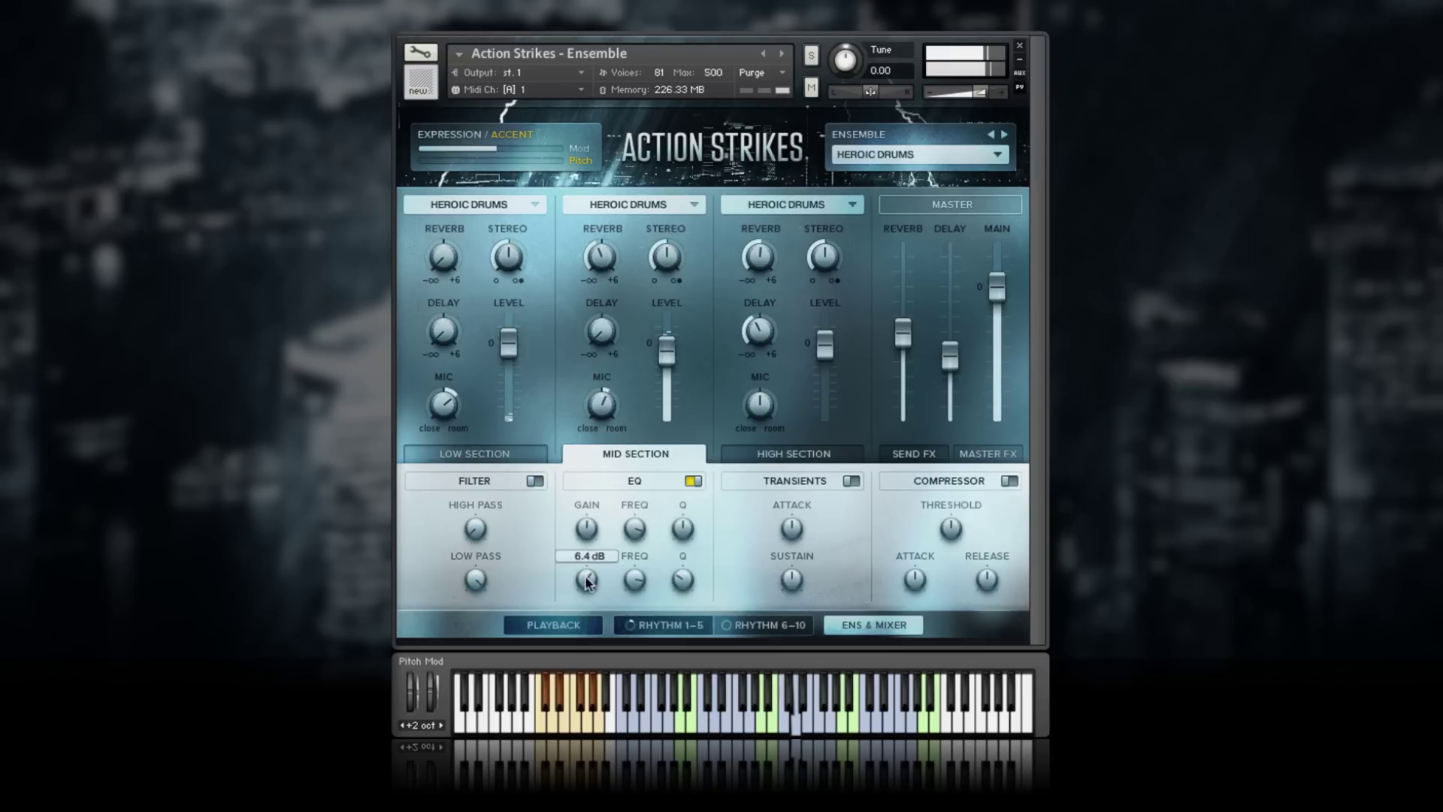
# - Sweep the high section's high-pass, then set the low section mic blend to 52% room
pyautogui.click(765, 454)
pyautogui.moveTo(476, 539)
pyautogui.mouseDown()
pyautogui.moveTo(477, 403)
pyautogui.moveTo(494, 529)
pyautogui.mouseUp()
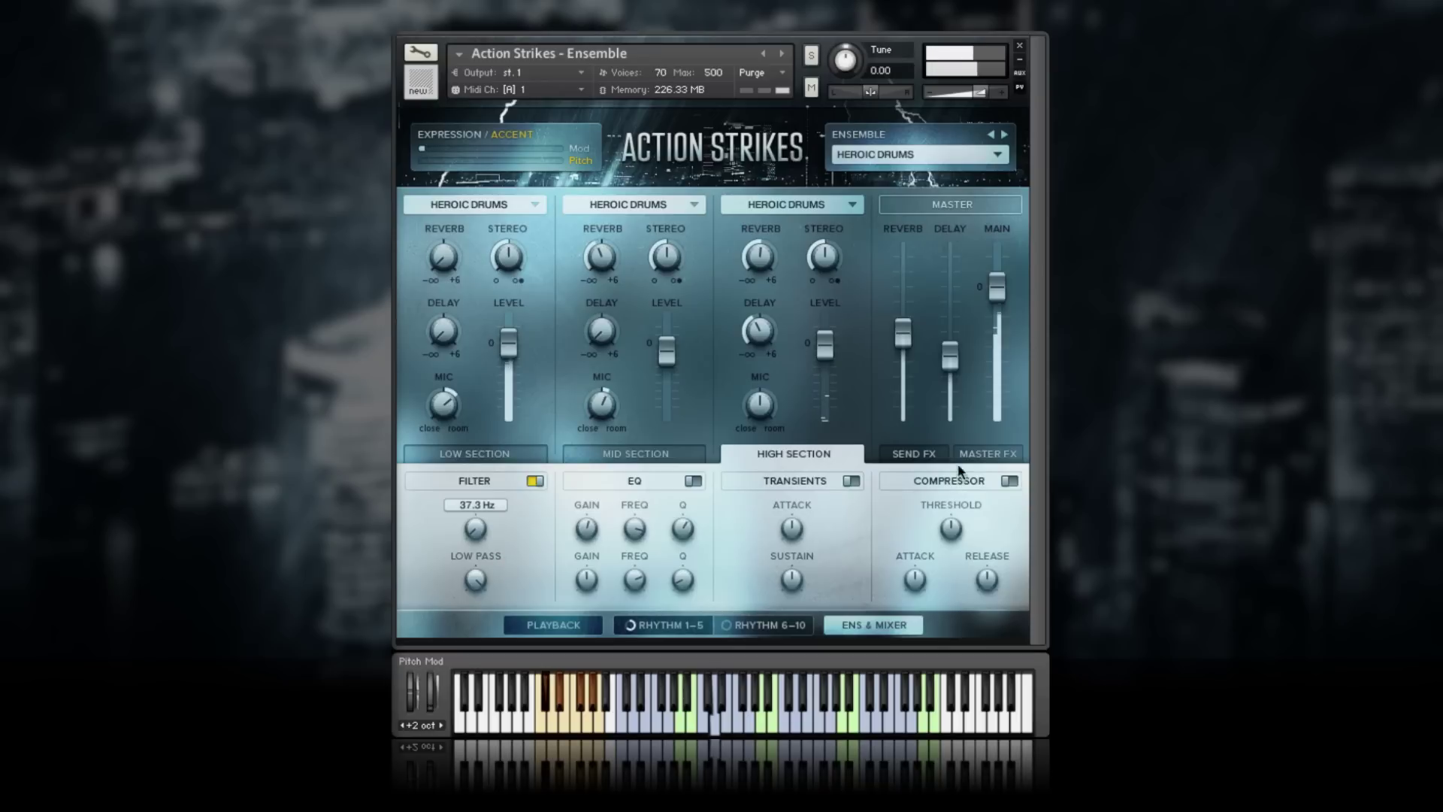
pyautogui.click(980, 454)
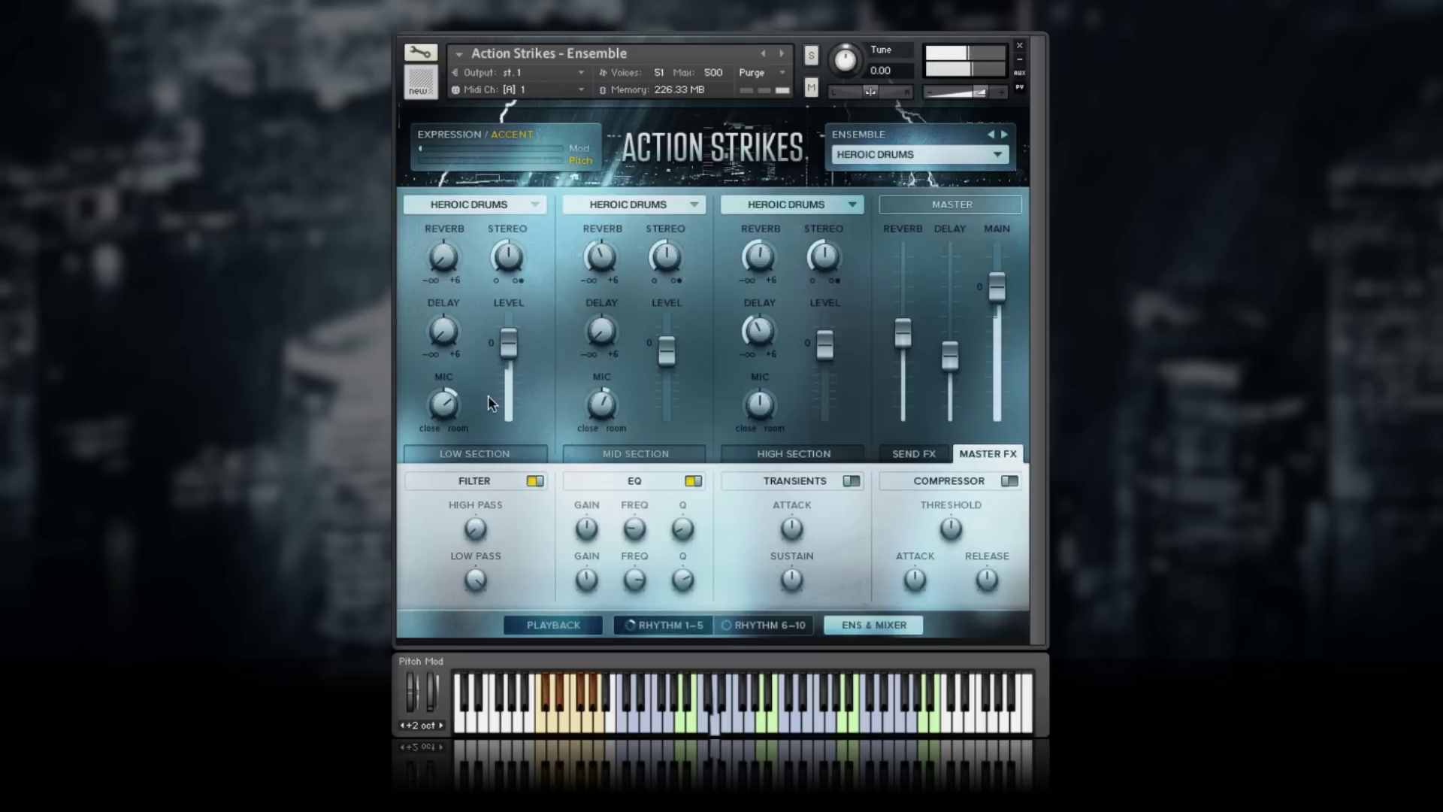
pyautogui.moveTo(444, 406); pyautogui.dragTo(465, 659)
pyautogui.moveTo(448, 426); pyautogui.dragTo(452, 316)
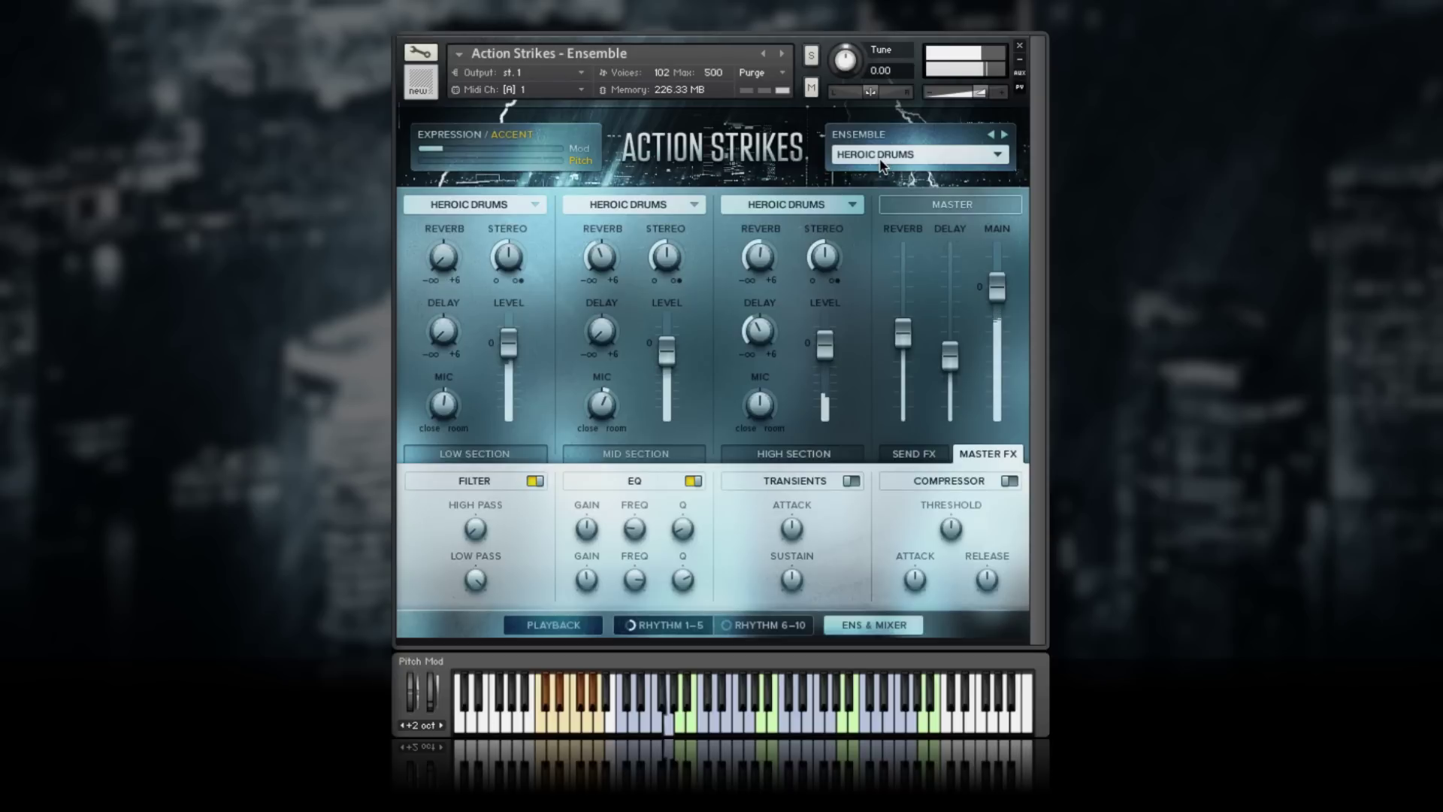
# - Put War Ensemble in the high section, raising its level to 2.5 dB and its mic blend to 45%
pyautogui.click(801, 205)
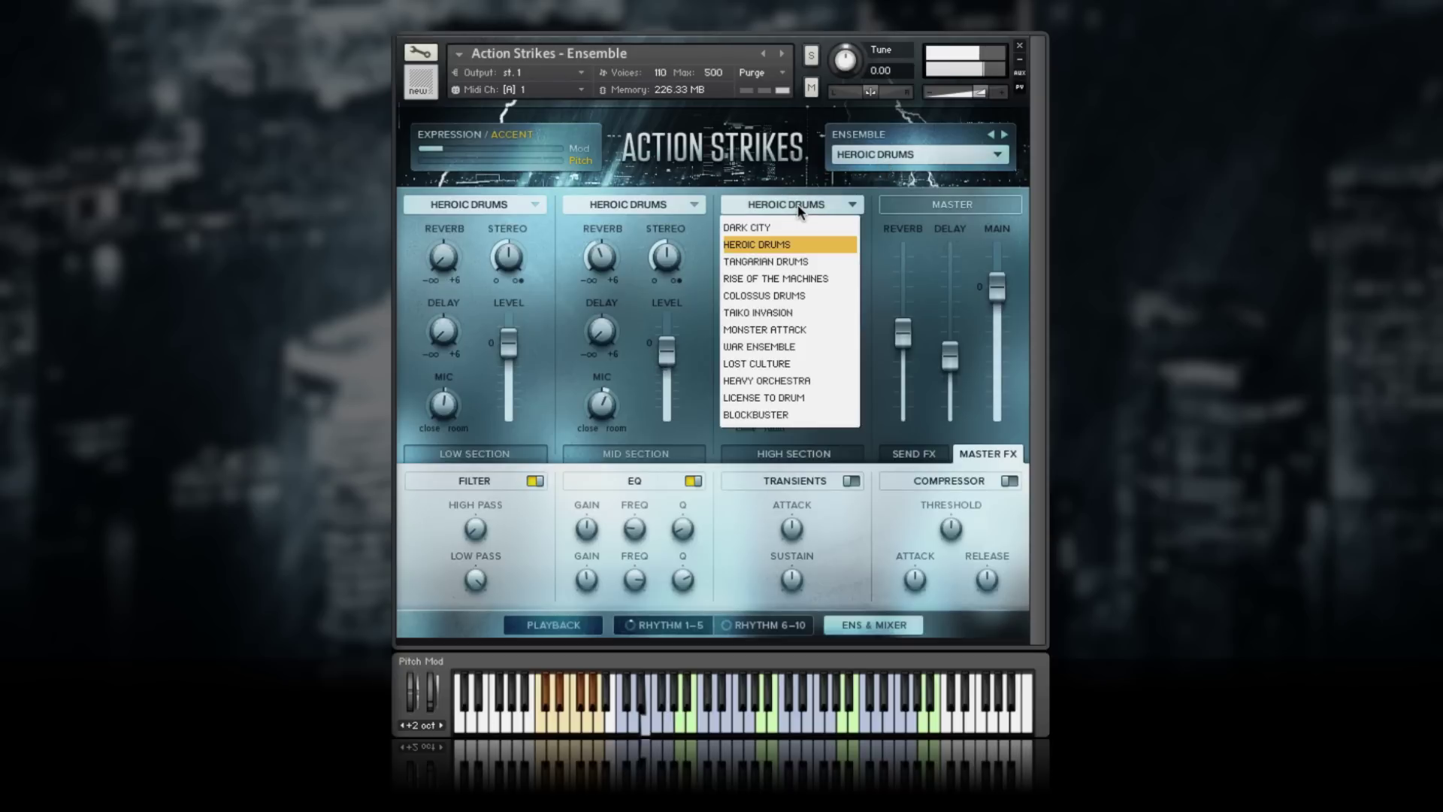
pyautogui.click(762, 345)
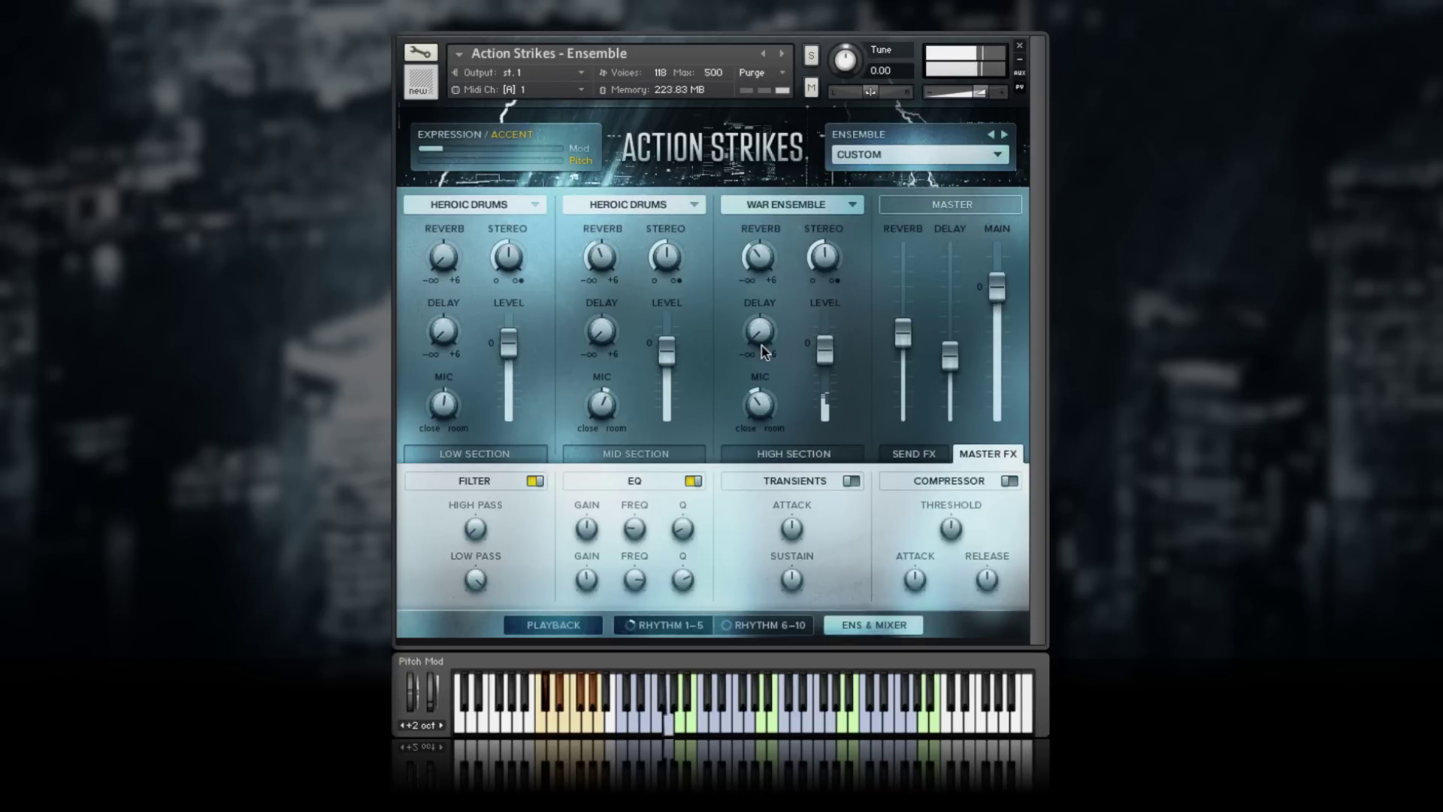
pyautogui.moveTo(824, 350); pyautogui.dragTo(828, 342)
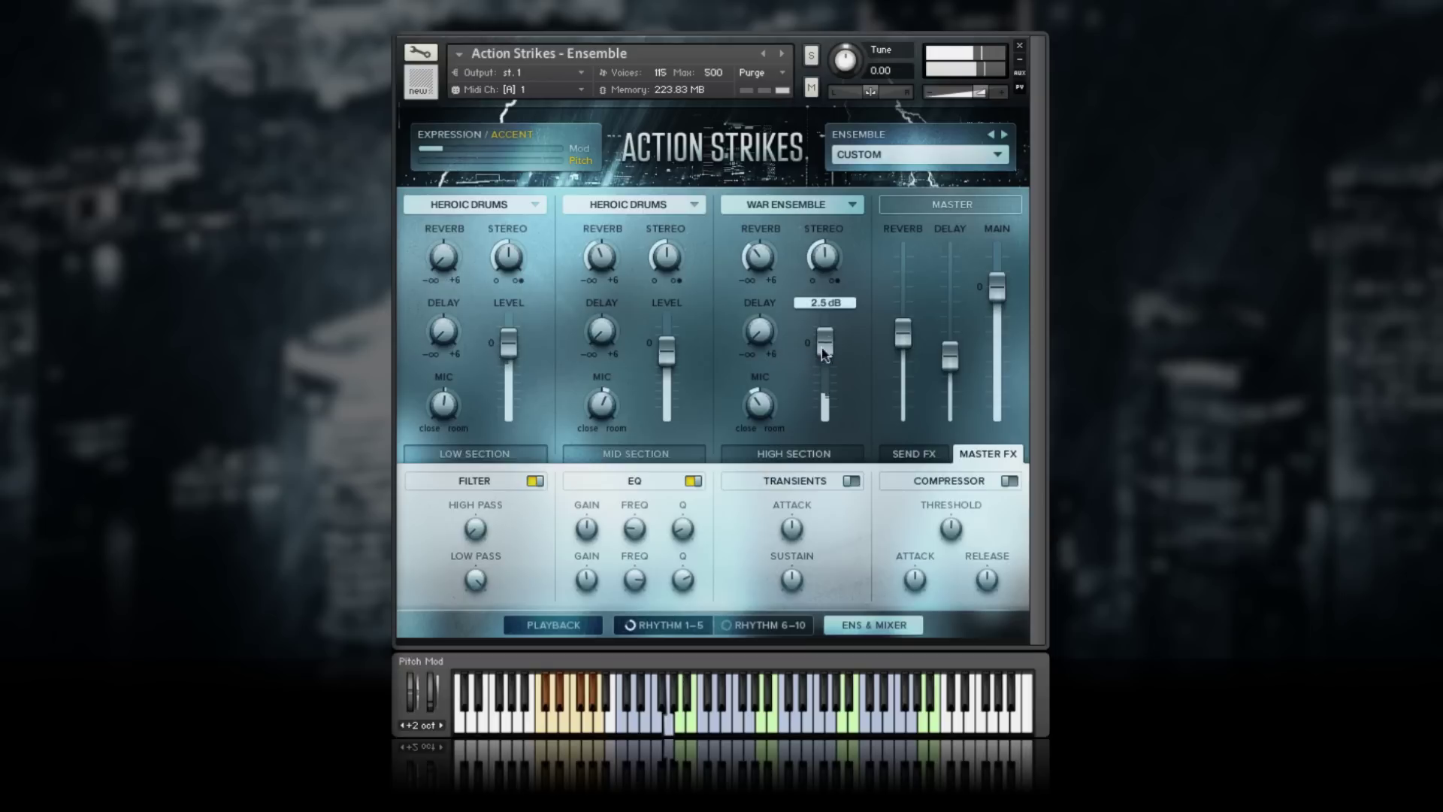
pyautogui.moveTo(764, 410); pyautogui.dragTo(764, 400)
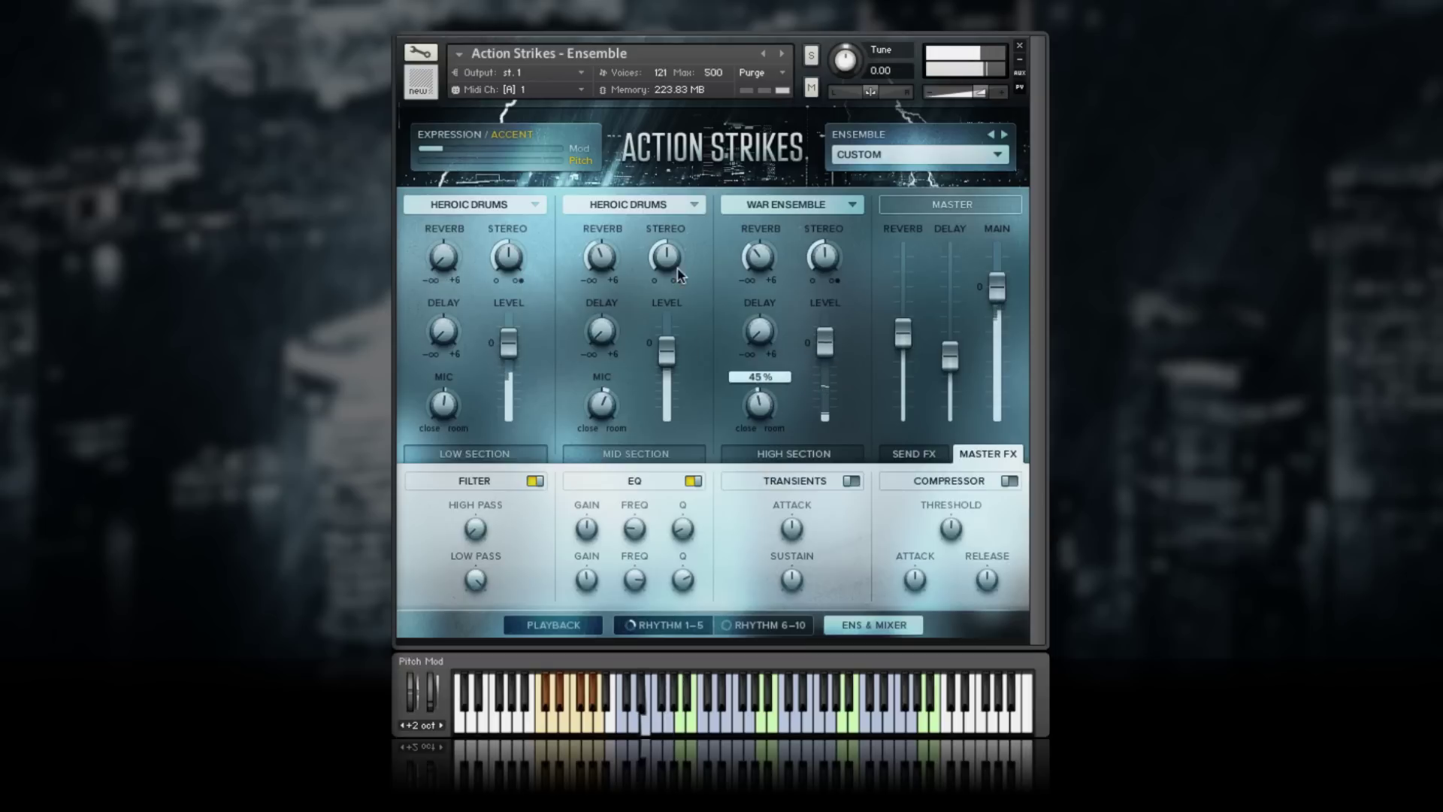
# - Load Taiko Invasion mid and Colossus Drums low, and lower the high section to -4.2 dB
pyautogui.click(627, 203)
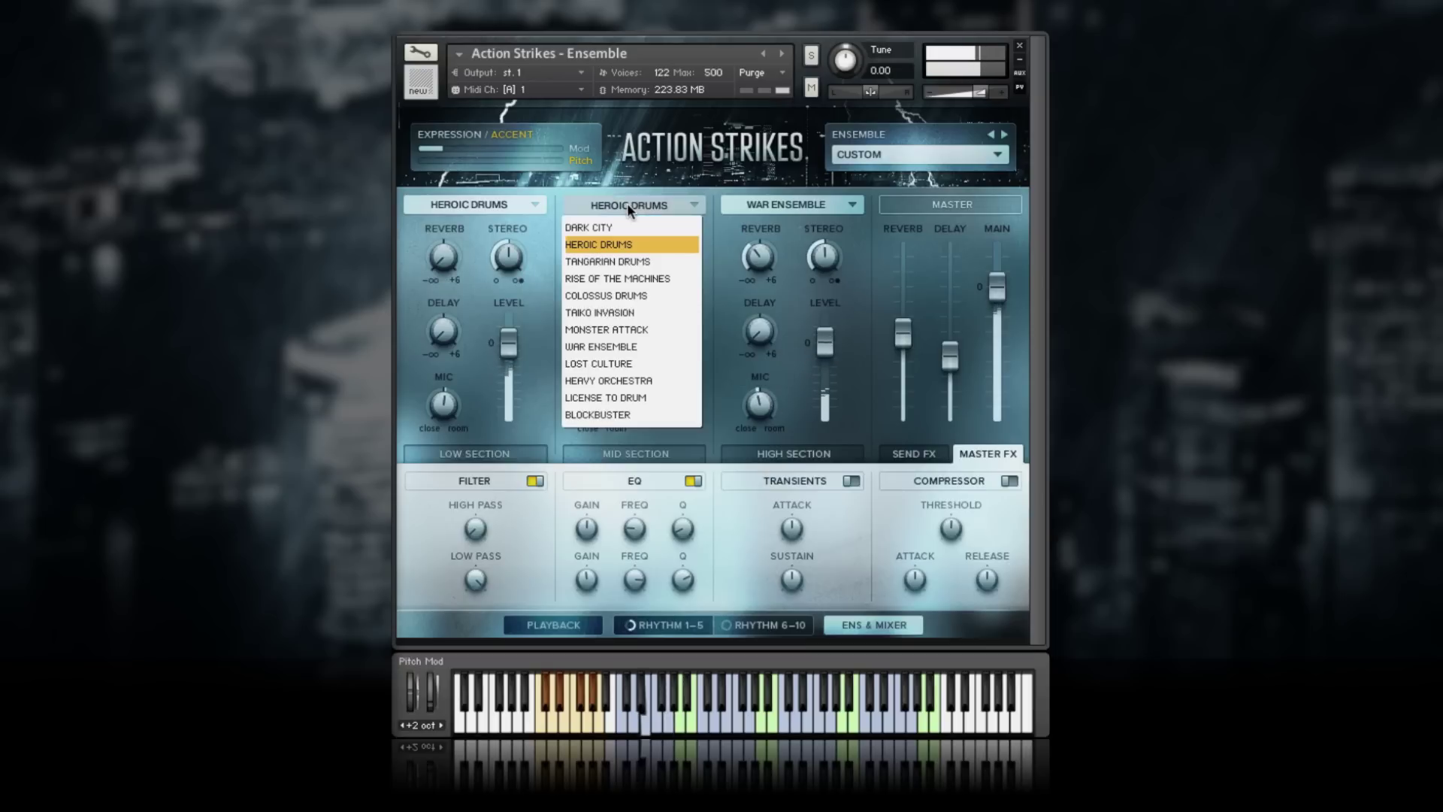
pyautogui.click(600, 313)
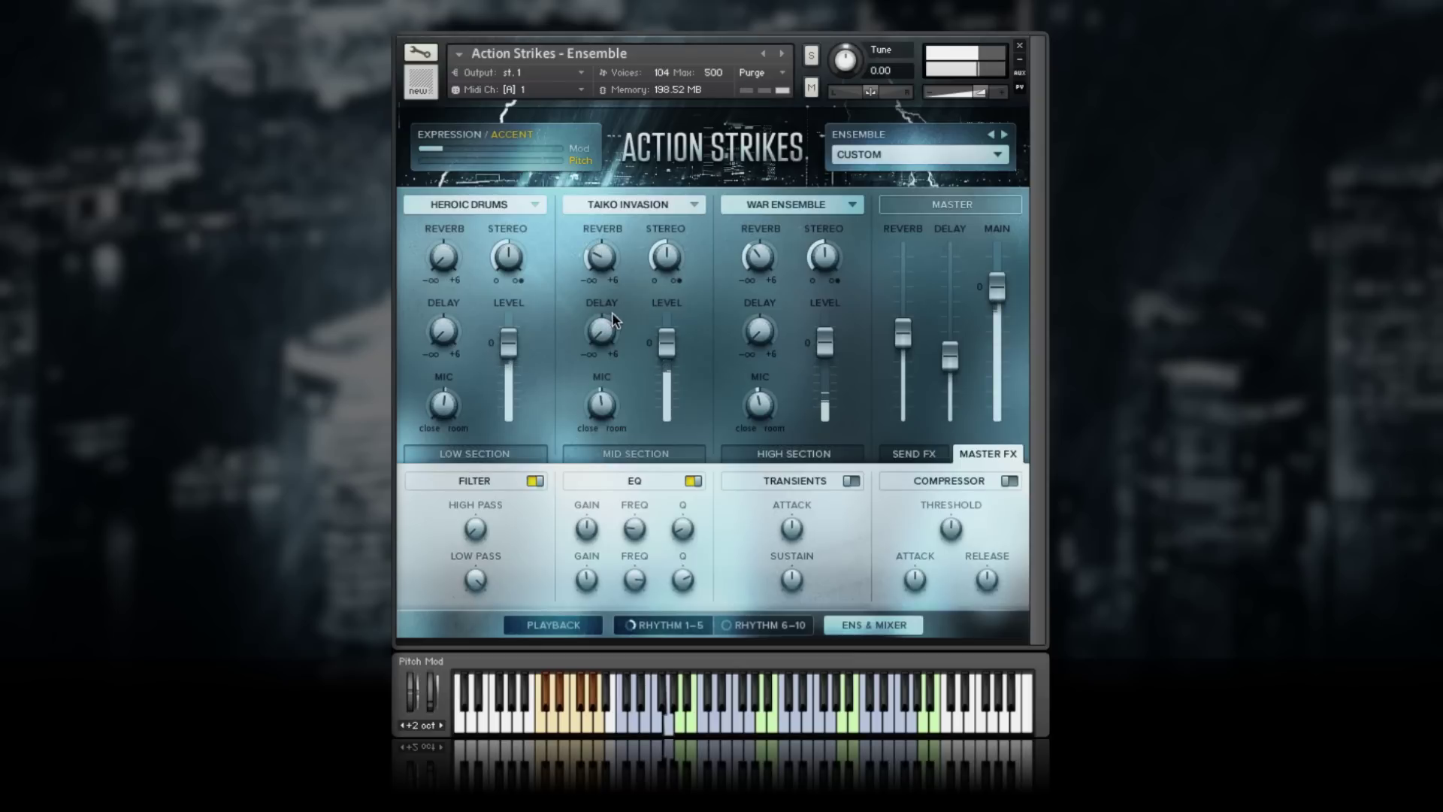
pyautogui.moveTo(821, 352); pyautogui.dragTo(821, 368)
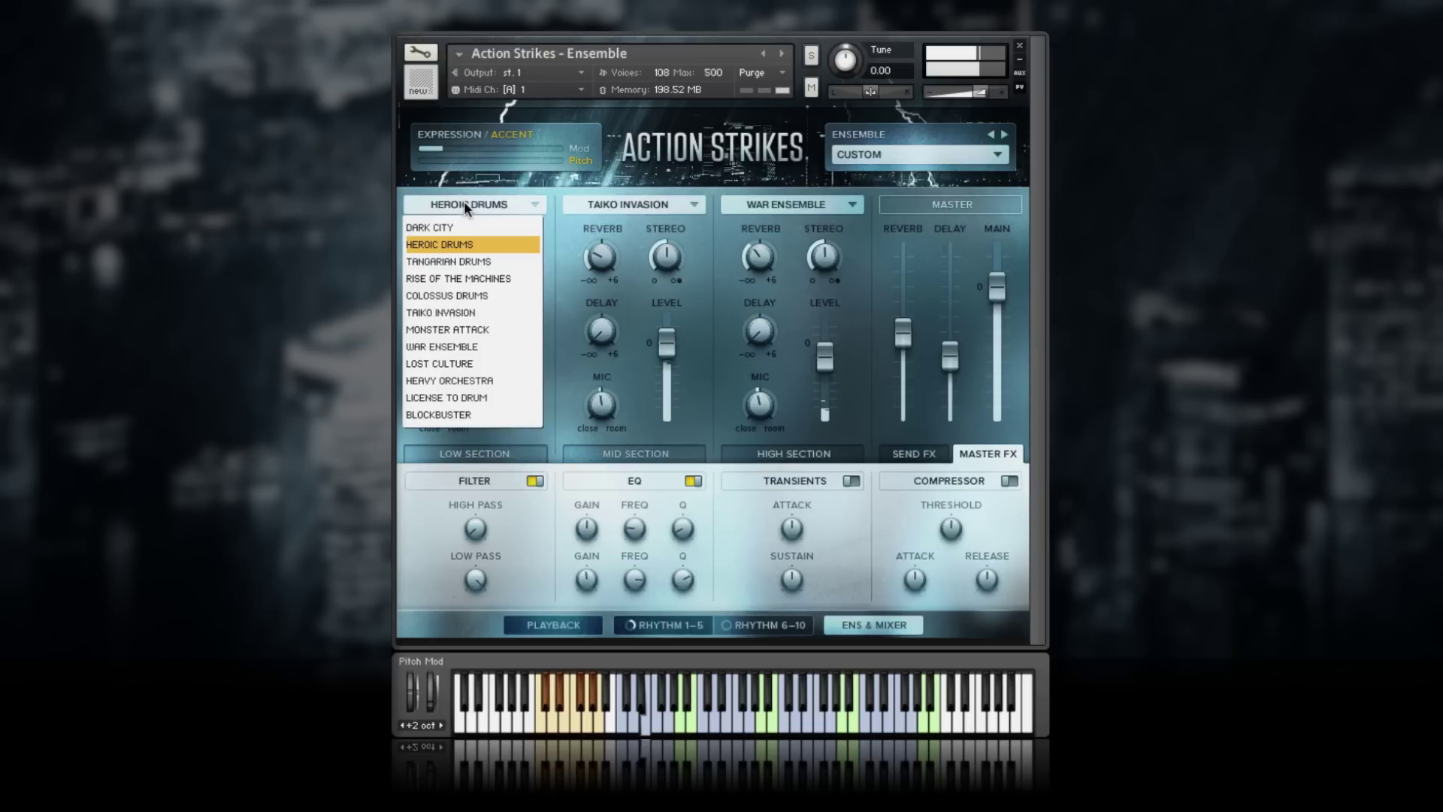
pyautogui.click(449, 294)
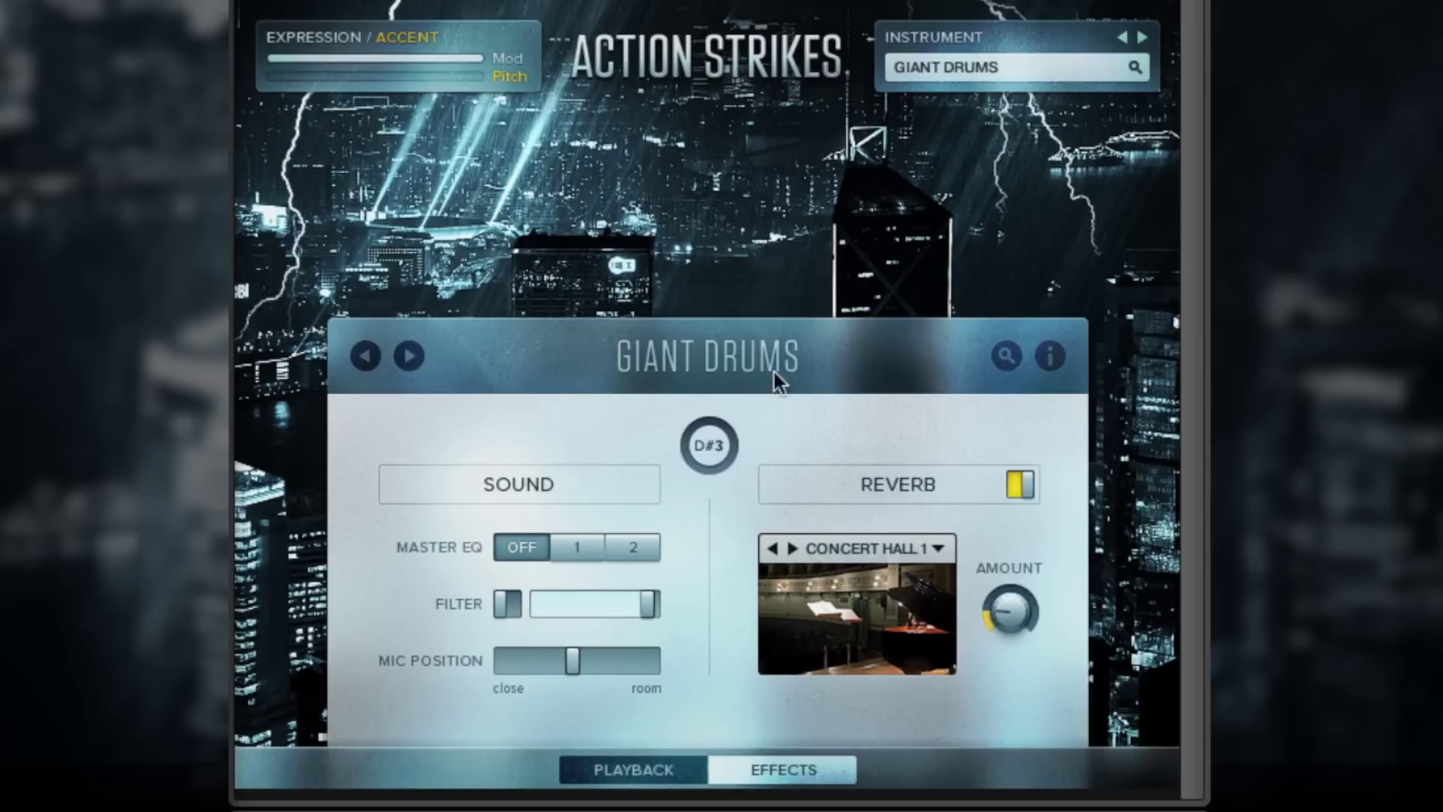
# - Load Taiko Massive Ensemble from the Instruments browser and show its keyboard map
pyautogui.click(1001, 351)
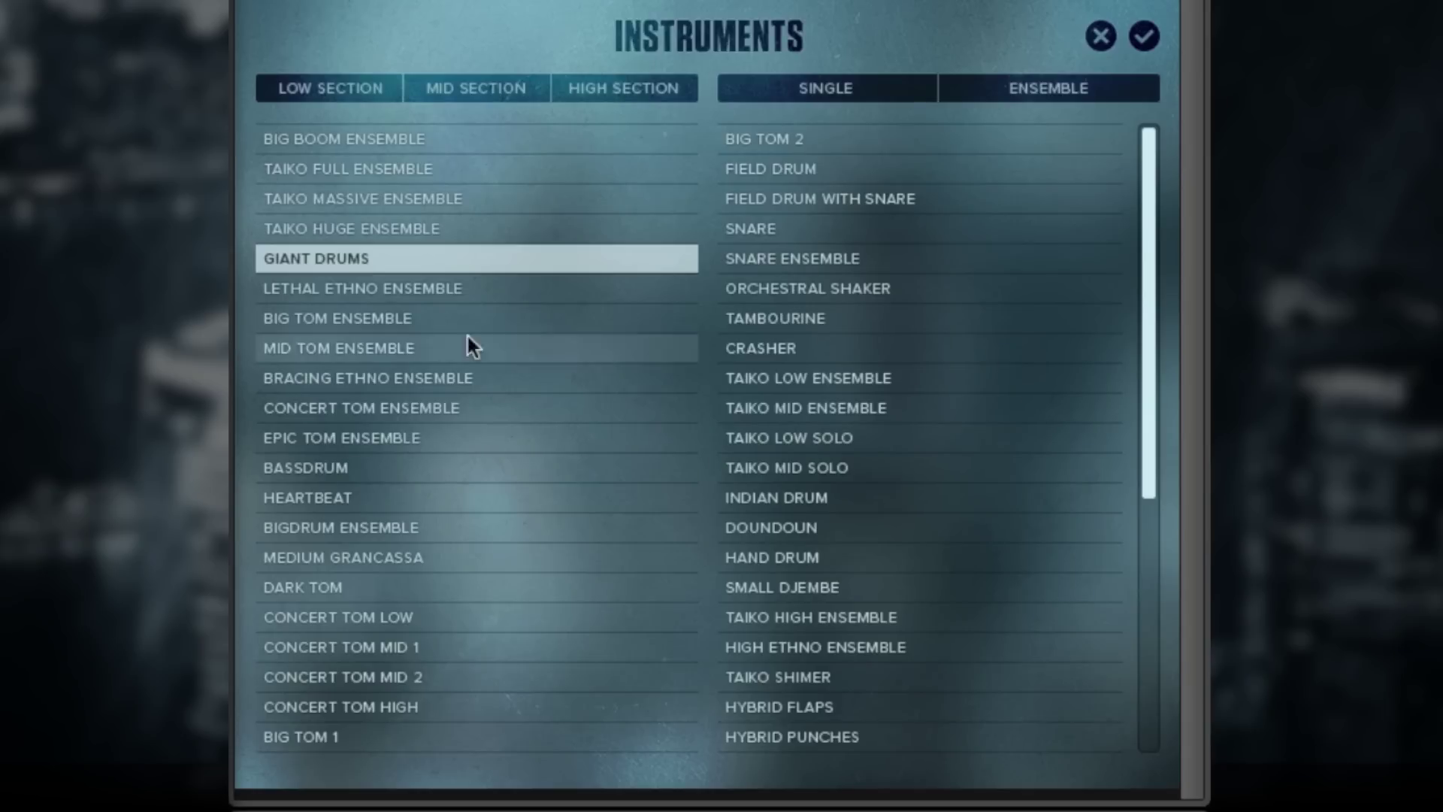
pyautogui.click(409, 202)
pyautogui.click(408, 202)
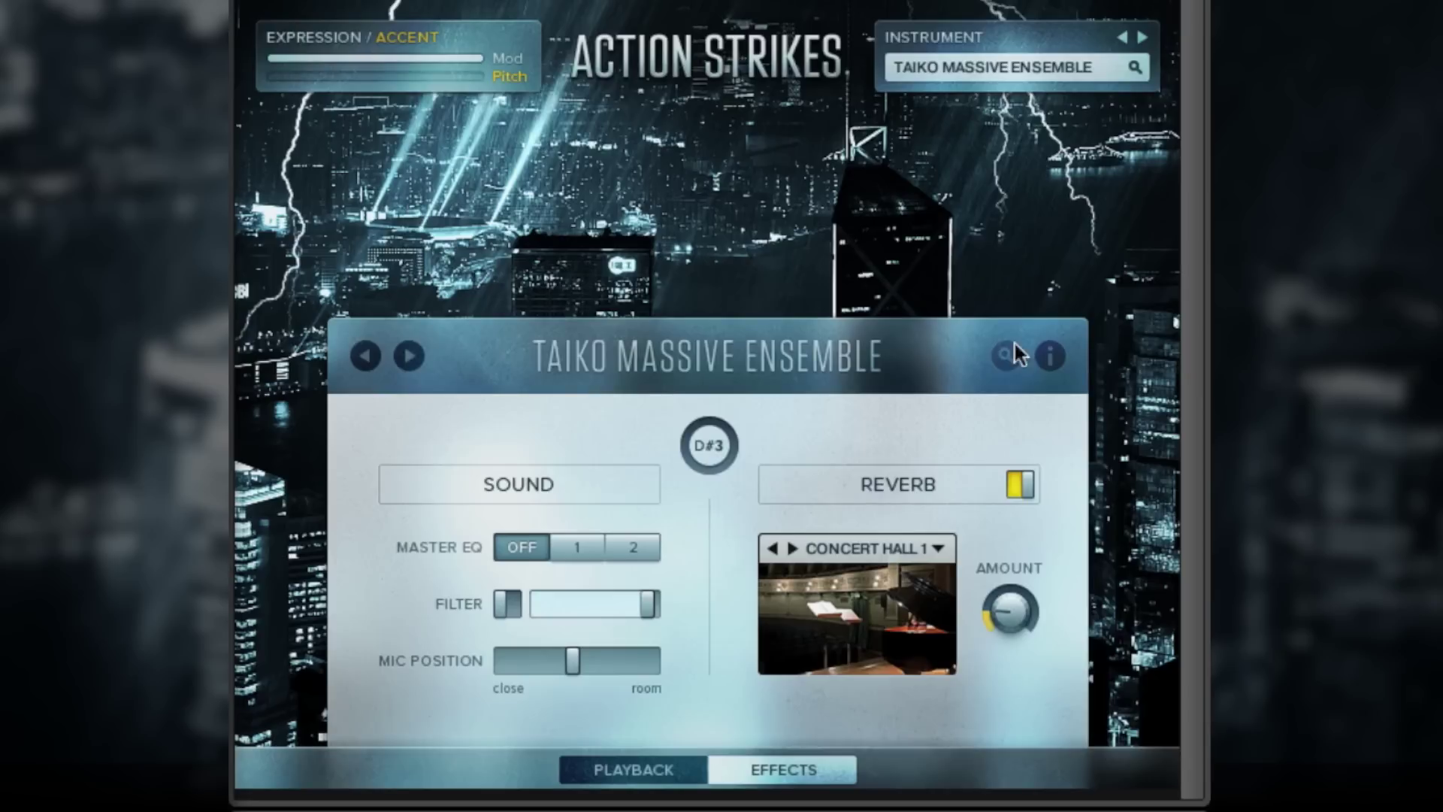
pyautogui.click(1056, 355)
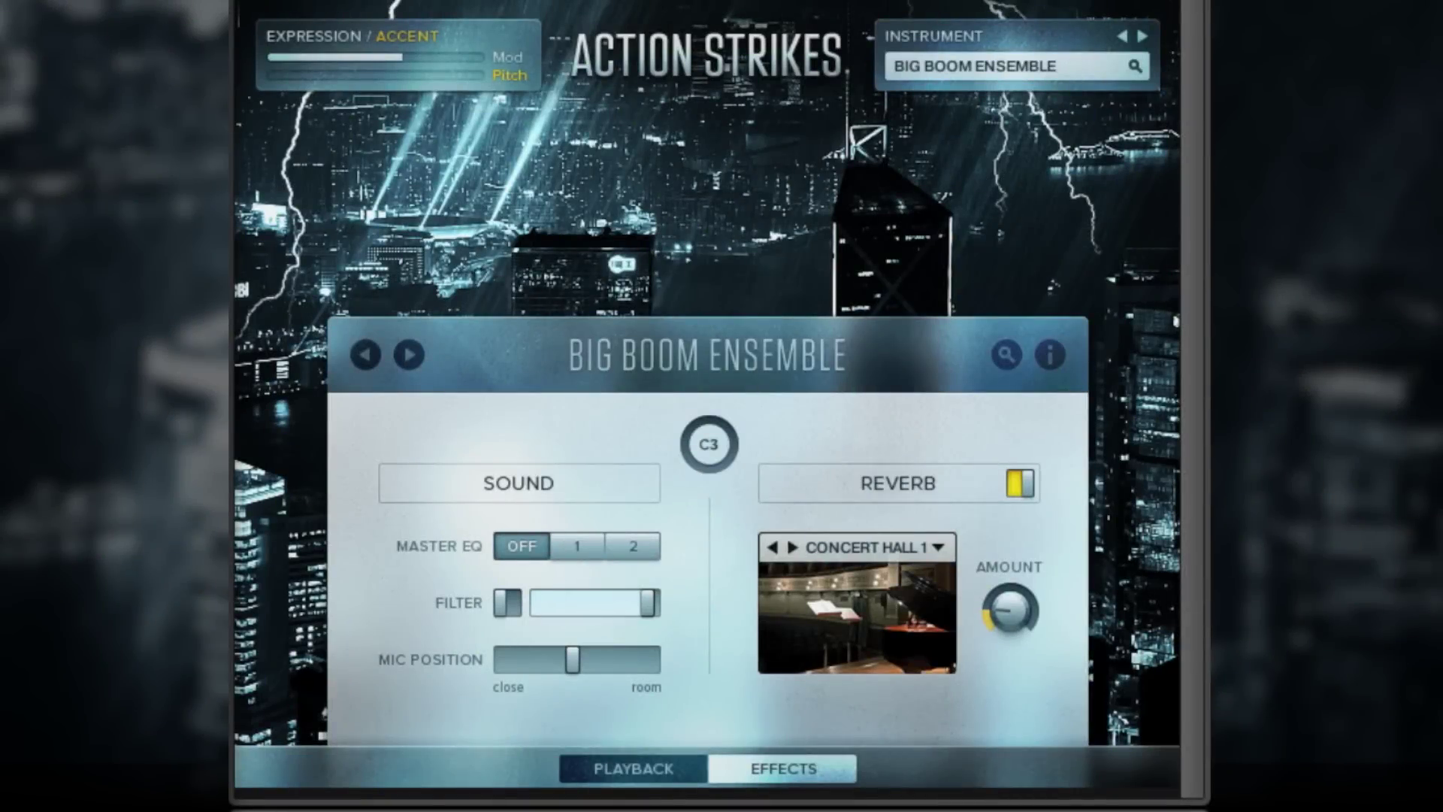
# - Step through the ensemble patches from Taiko Massive Ensemble to Epic Tom Ensemble
pyautogui.click(1142, 67)
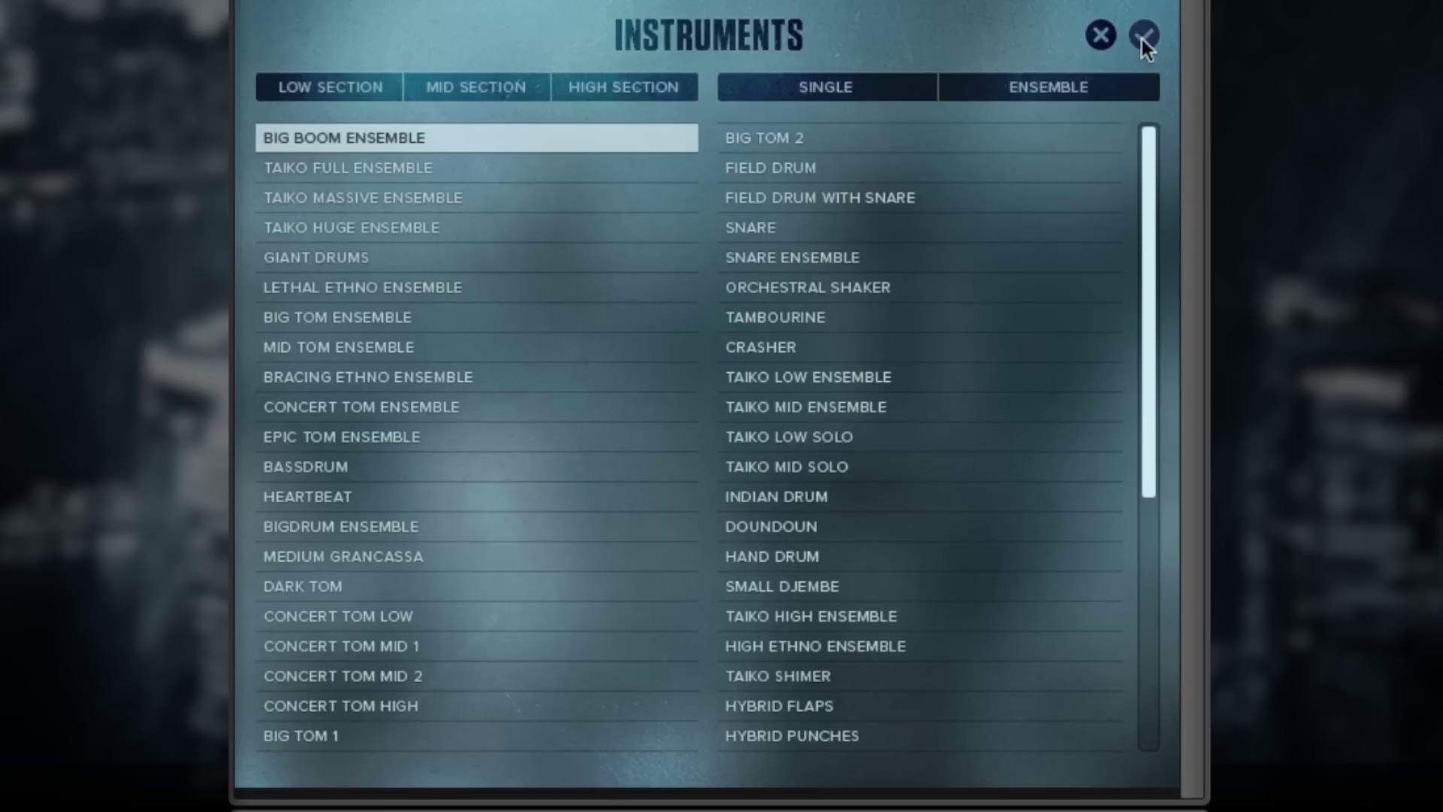
pyautogui.click(1143, 34)
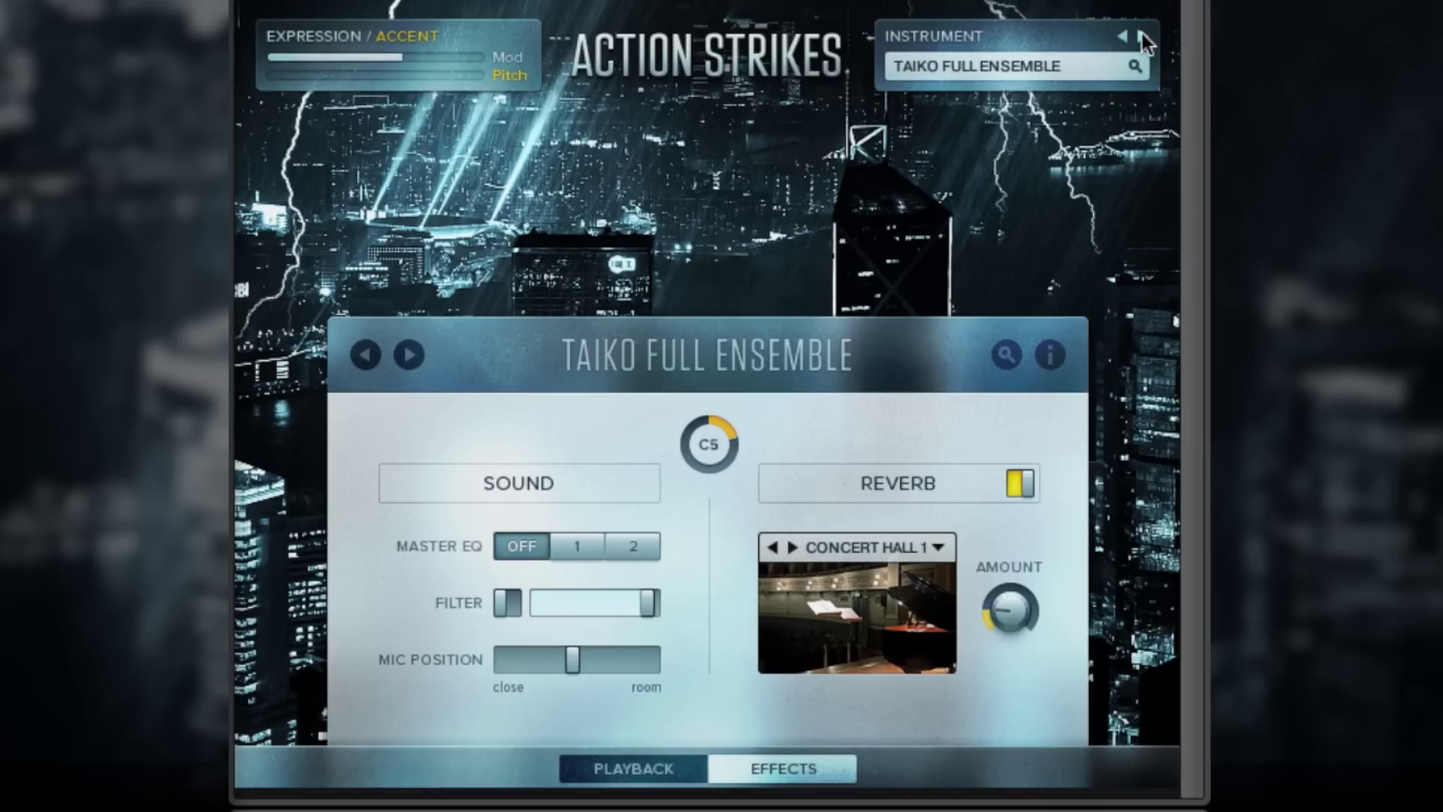
pyautogui.click(1143, 34)
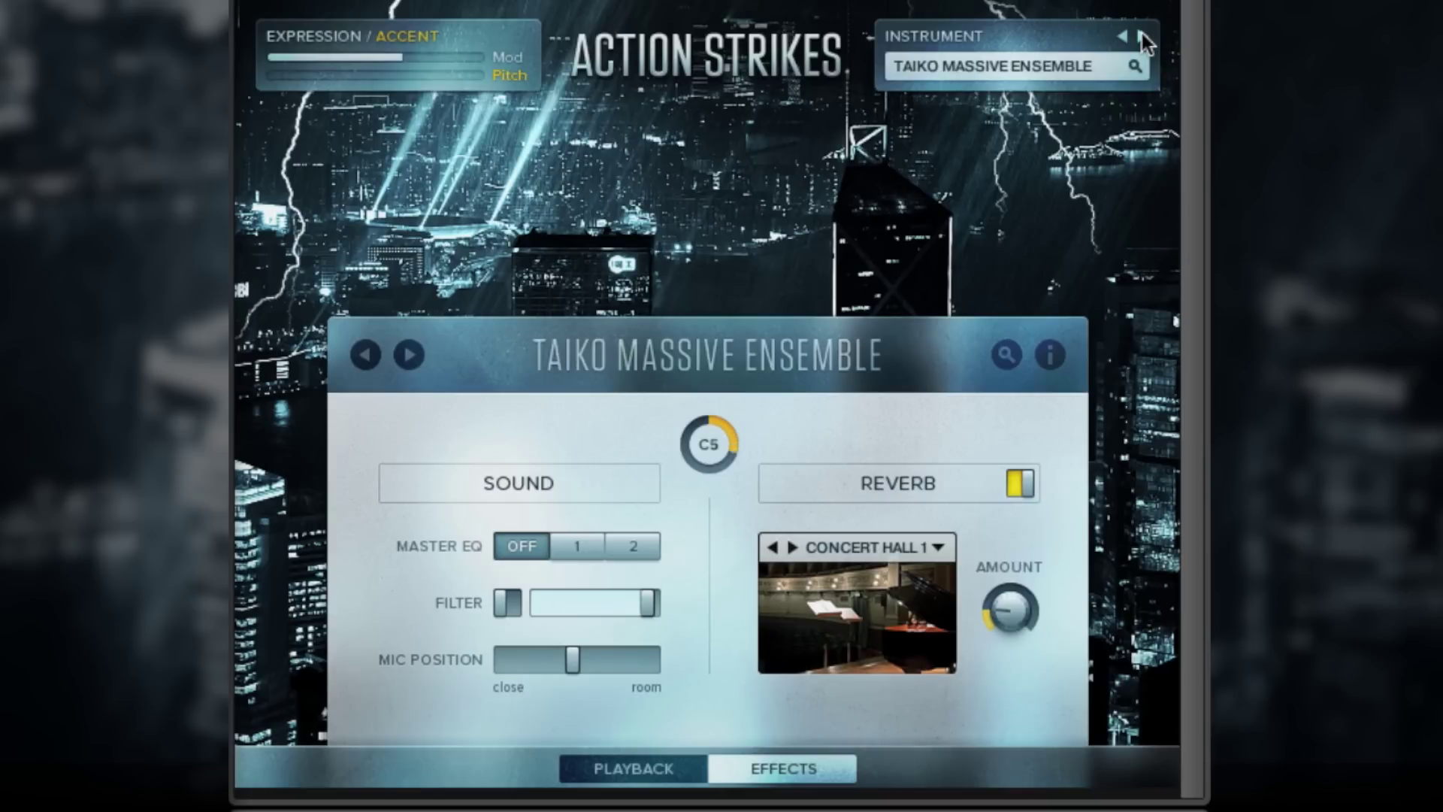
pyautogui.click(1143, 34)
pyautogui.click(1143, 35)
pyautogui.click(1143, 35)
pyautogui.click(1142, 34)
pyautogui.click(1143, 35)
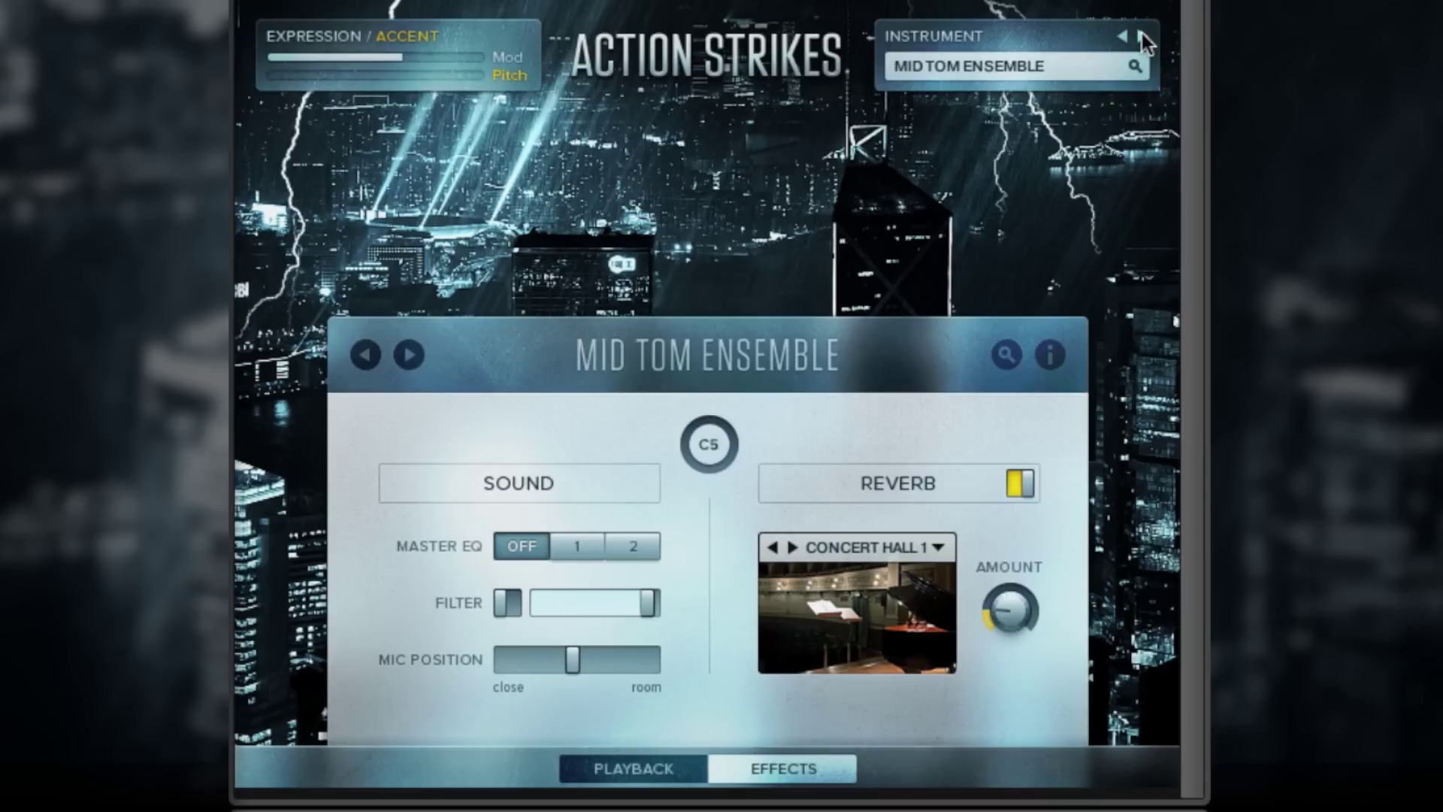
pyautogui.click(1142, 34)
pyautogui.click(1142, 34)
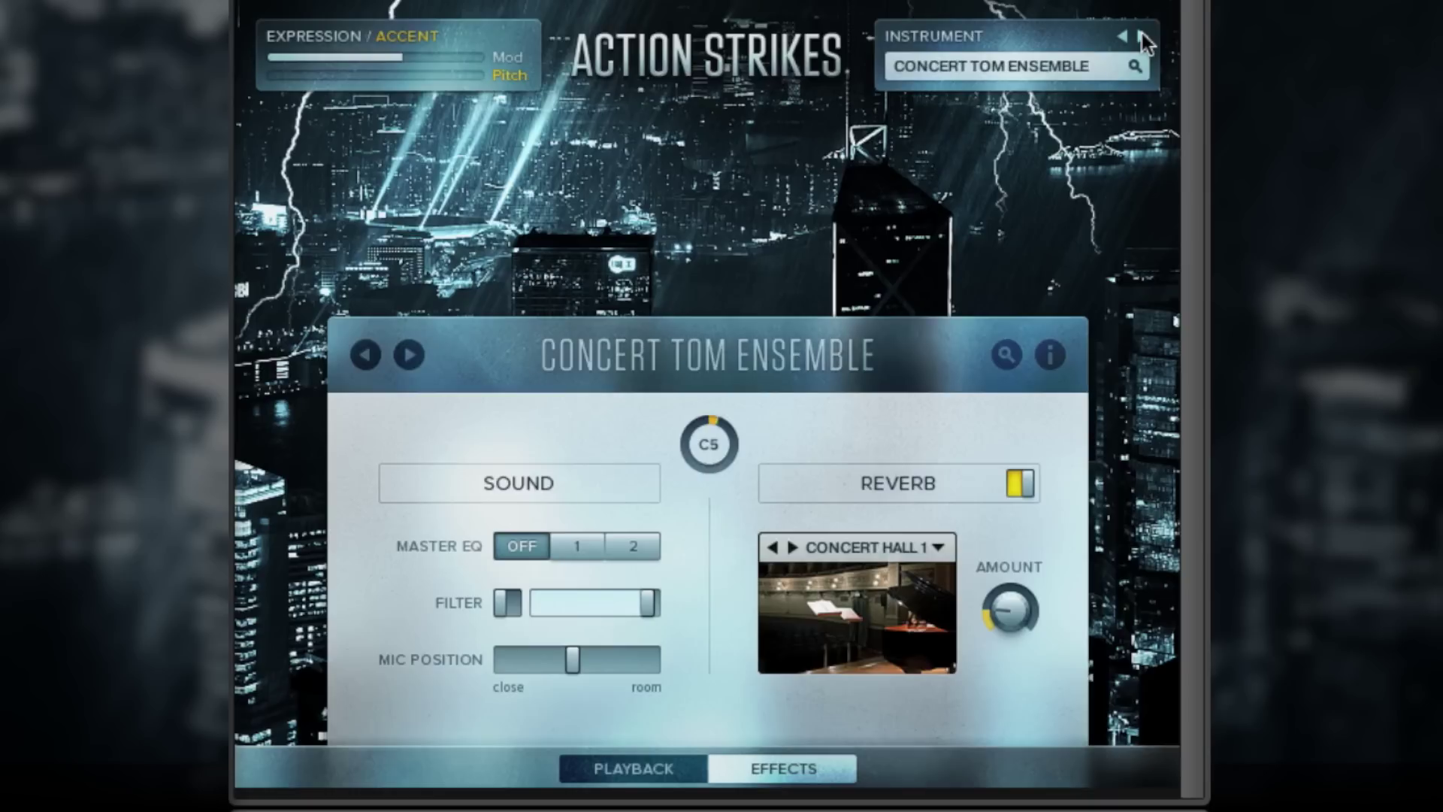
pyautogui.click(1142, 35)
# - Audition Bassdrum through Taiko Mid Ensemble, continuing on to the Hits patch
pyautogui.click(1143, 35)
pyautogui.click(1143, 34)
pyautogui.click(1142, 35)
pyautogui.click(1143, 34)
pyautogui.click(1143, 35)
pyautogui.click(1142, 34)
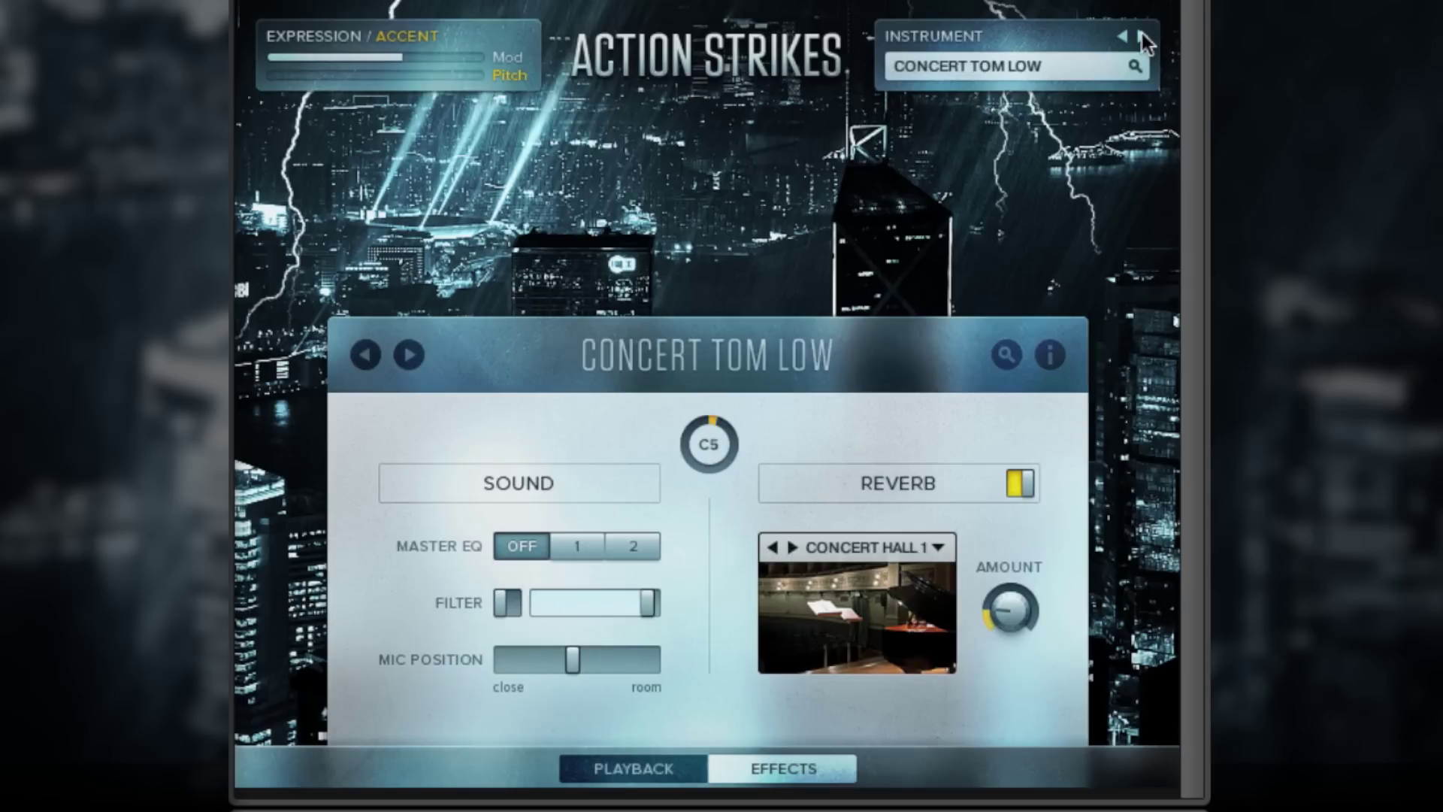
pyautogui.click(1143, 35)
pyautogui.click(1143, 34)
pyautogui.click(1143, 34)
pyautogui.click(1143, 34)
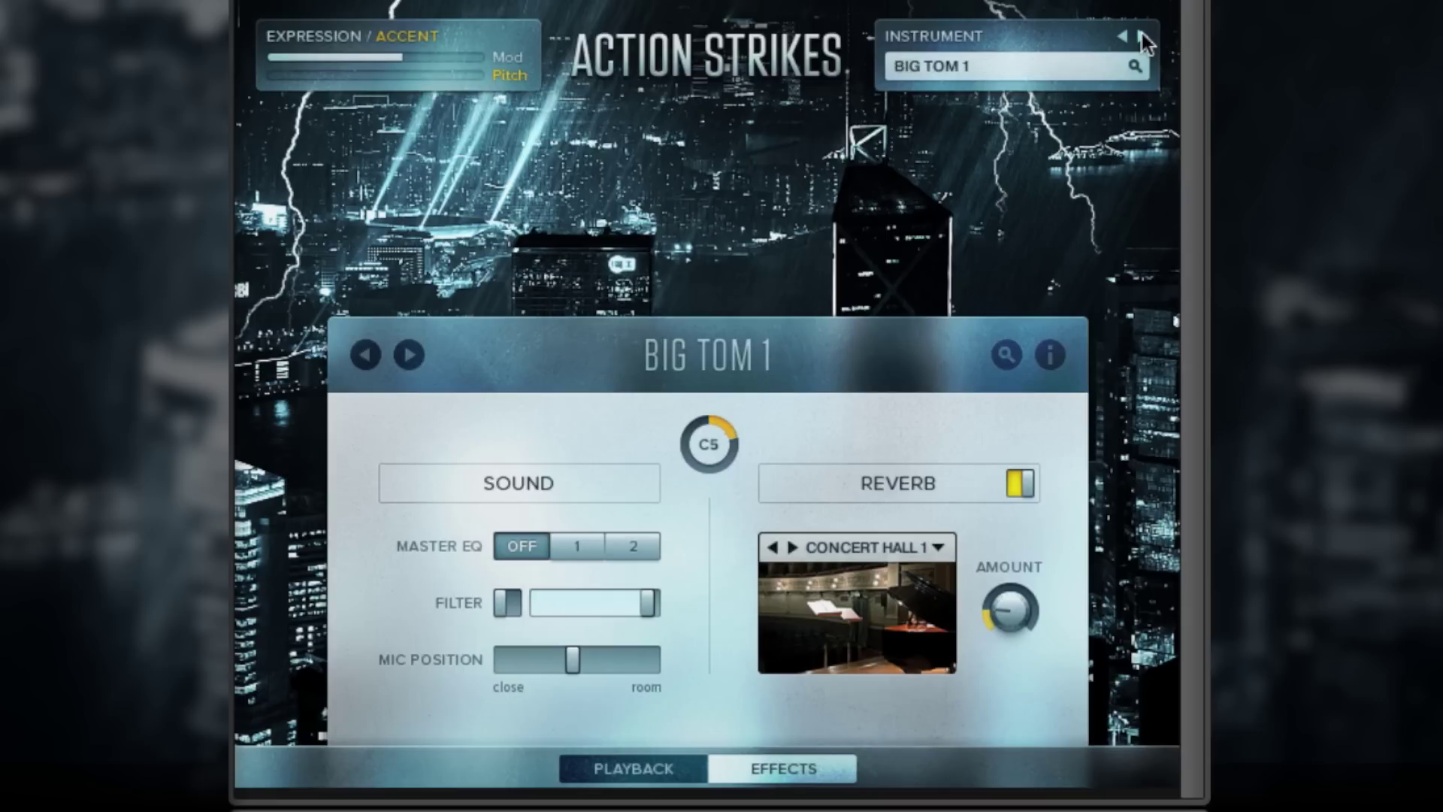
pyautogui.click(1143, 34)
pyautogui.click(1143, 34)
pyautogui.click(1142, 35)
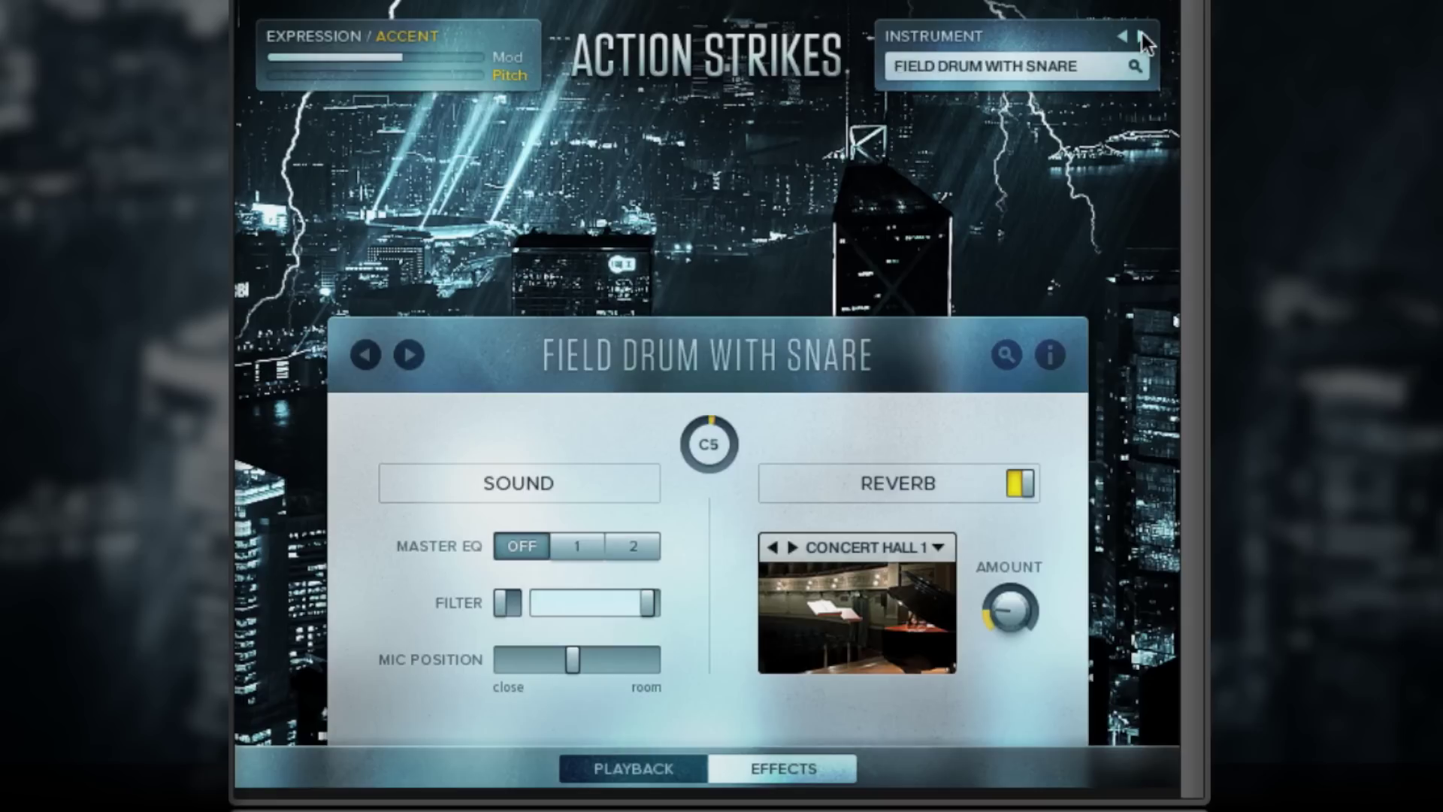
pyautogui.click(1143, 35)
pyautogui.click(1143, 35)
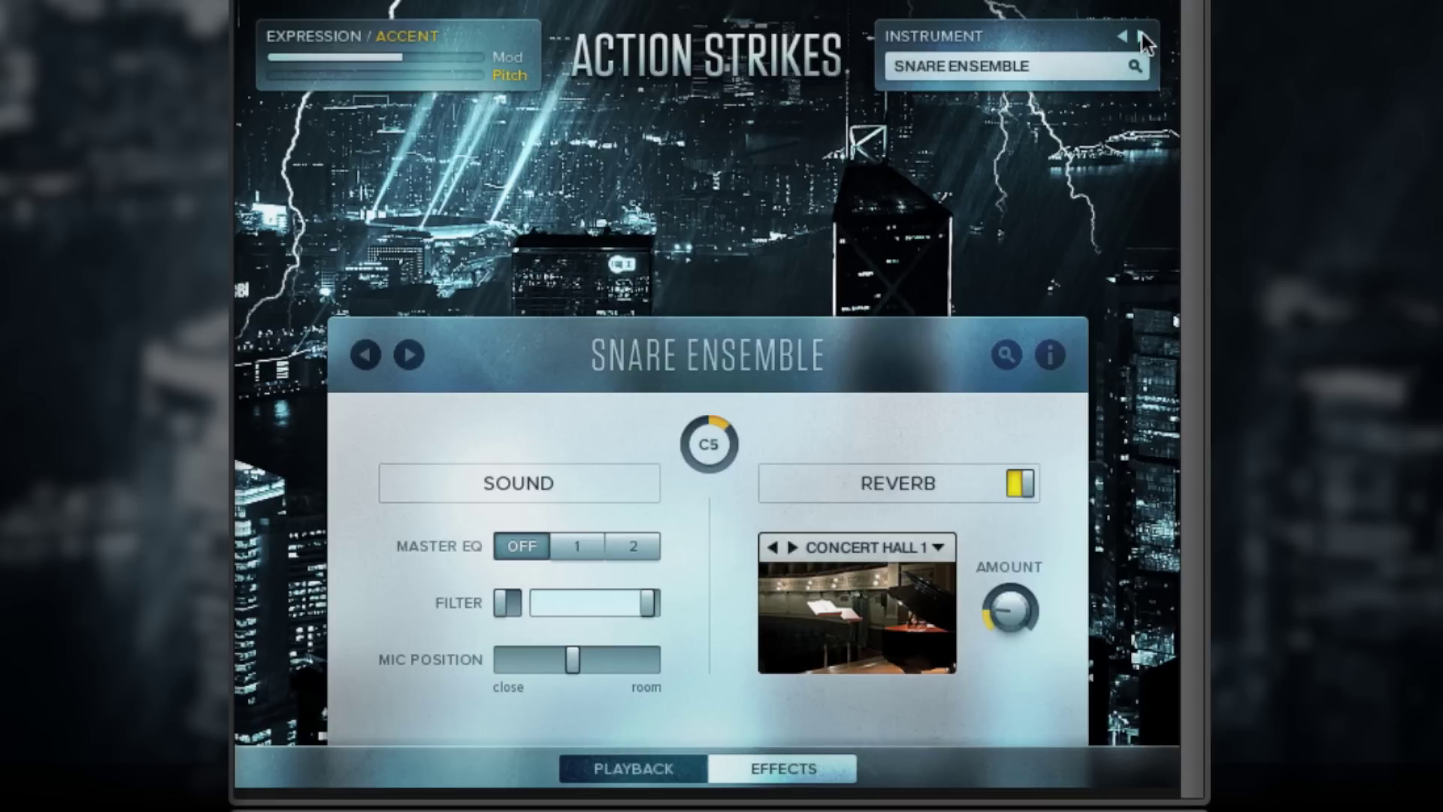
pyautogui.click(1142, 34)
pyautogui.click(1142, 34)
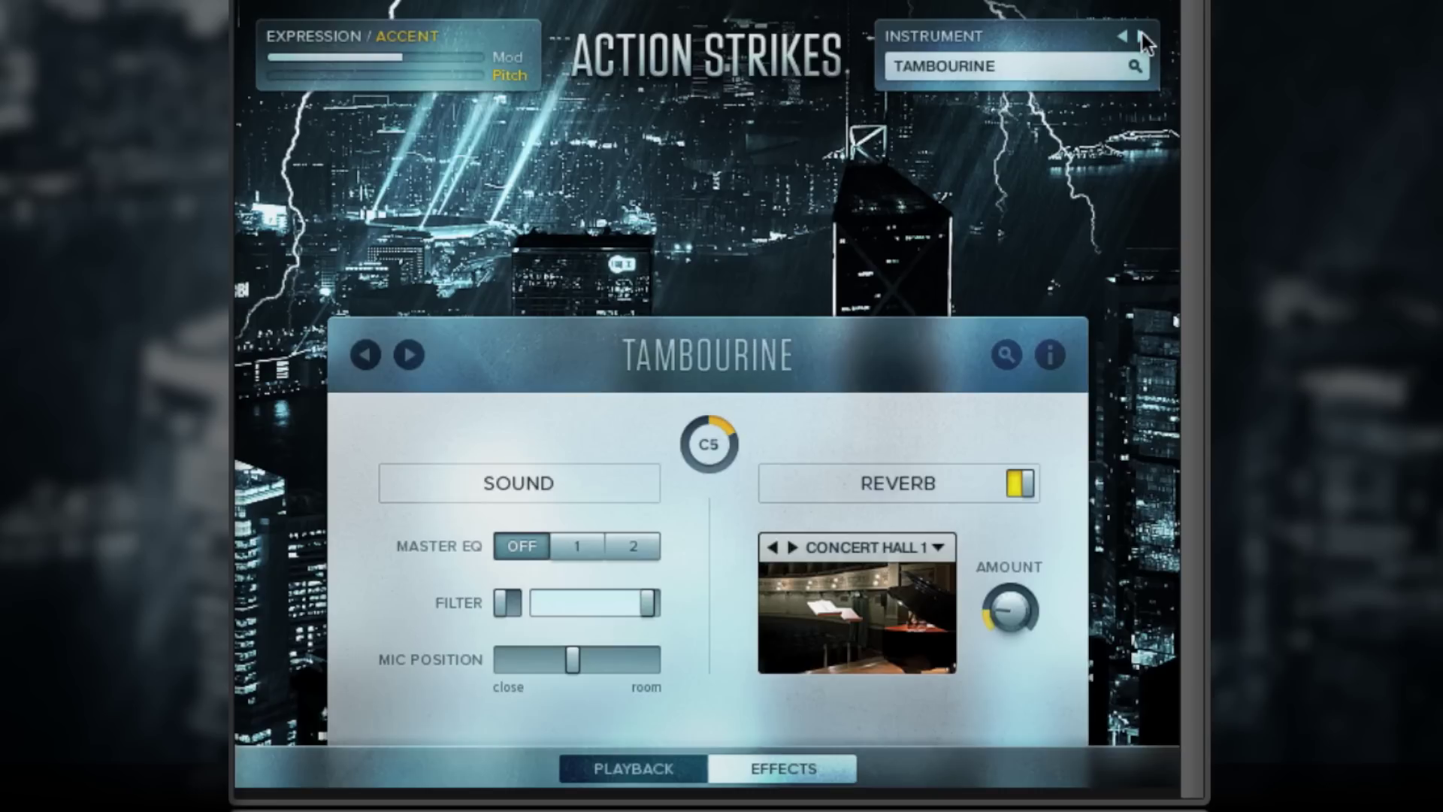
pyautogui.click(1142, 35)
pyautogui.click(1142, 35)
pyautogui.click(1143, 35)
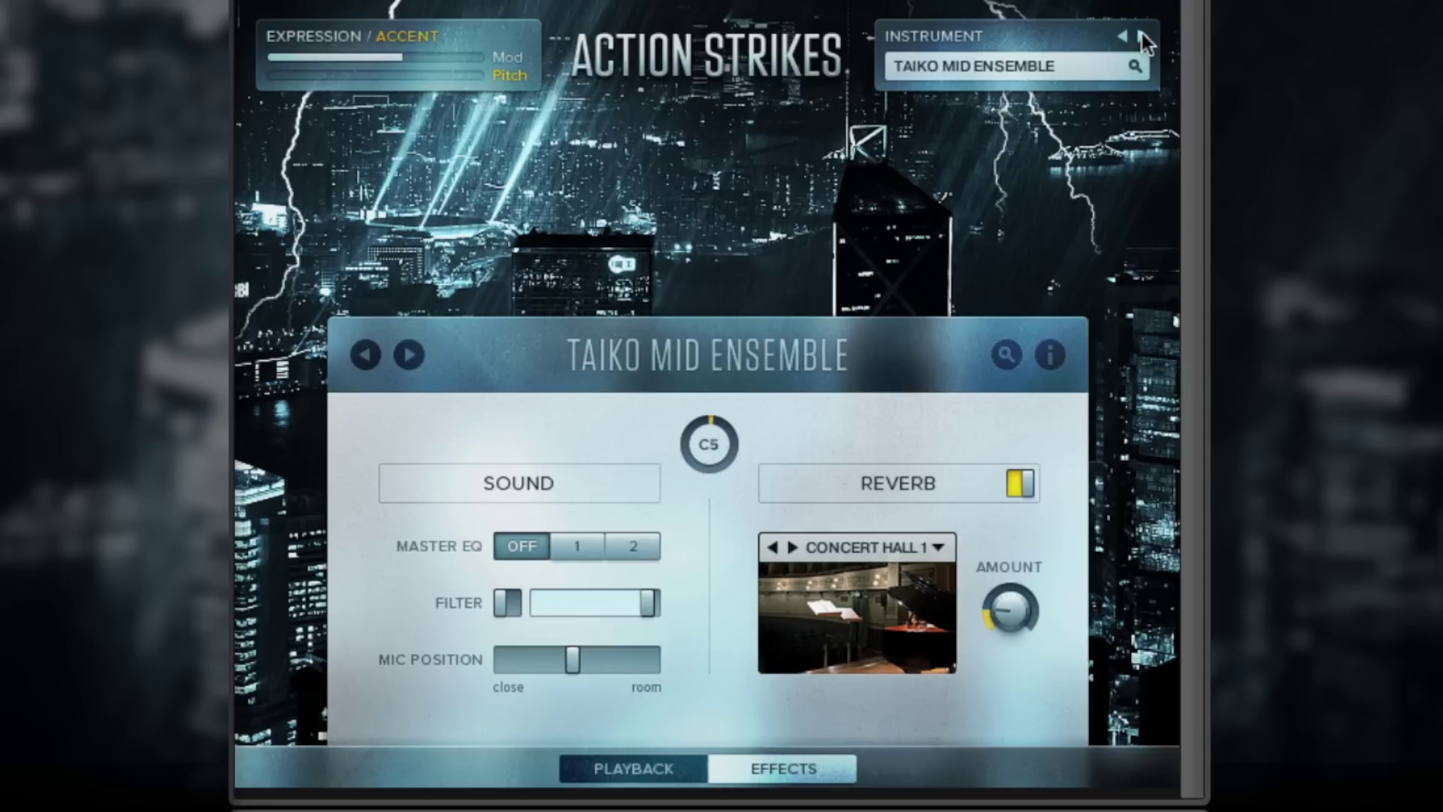
pyautogui.click(1143, 35)
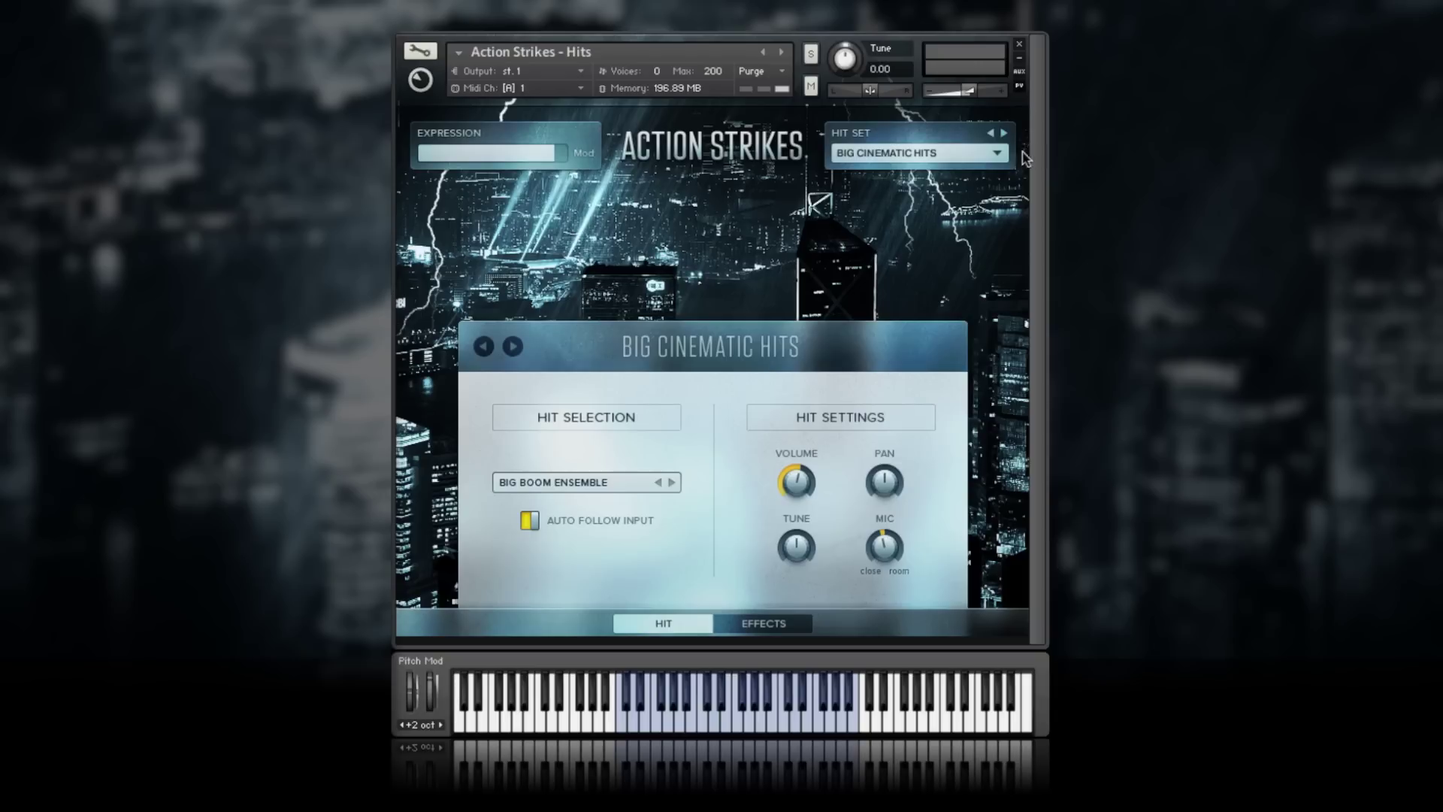
# - Switch to the Orchestral Percussion hit set, pan the current hit left and tune it slightly up
pyautogui.click(996, 154)
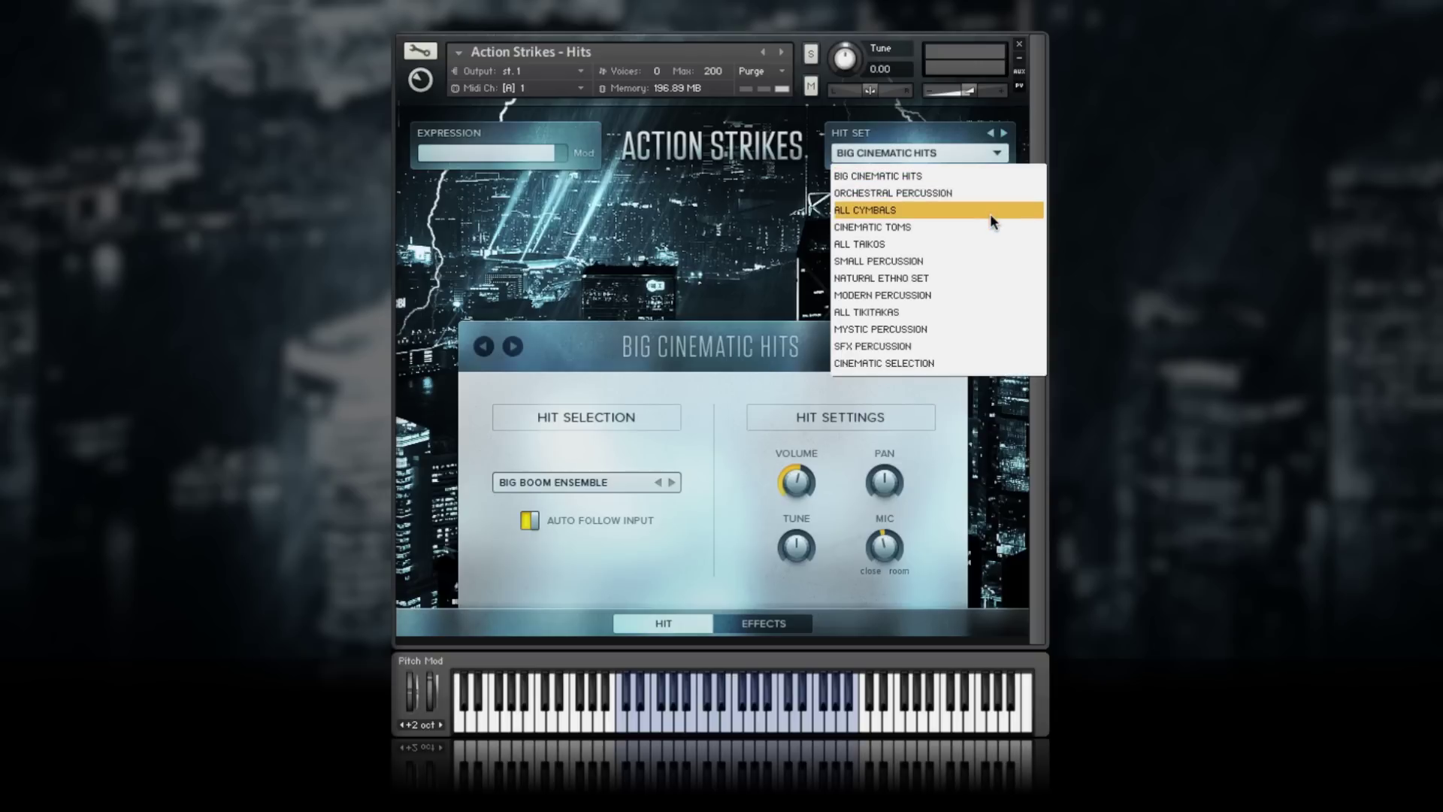
pyautogui.click(1000, 154)
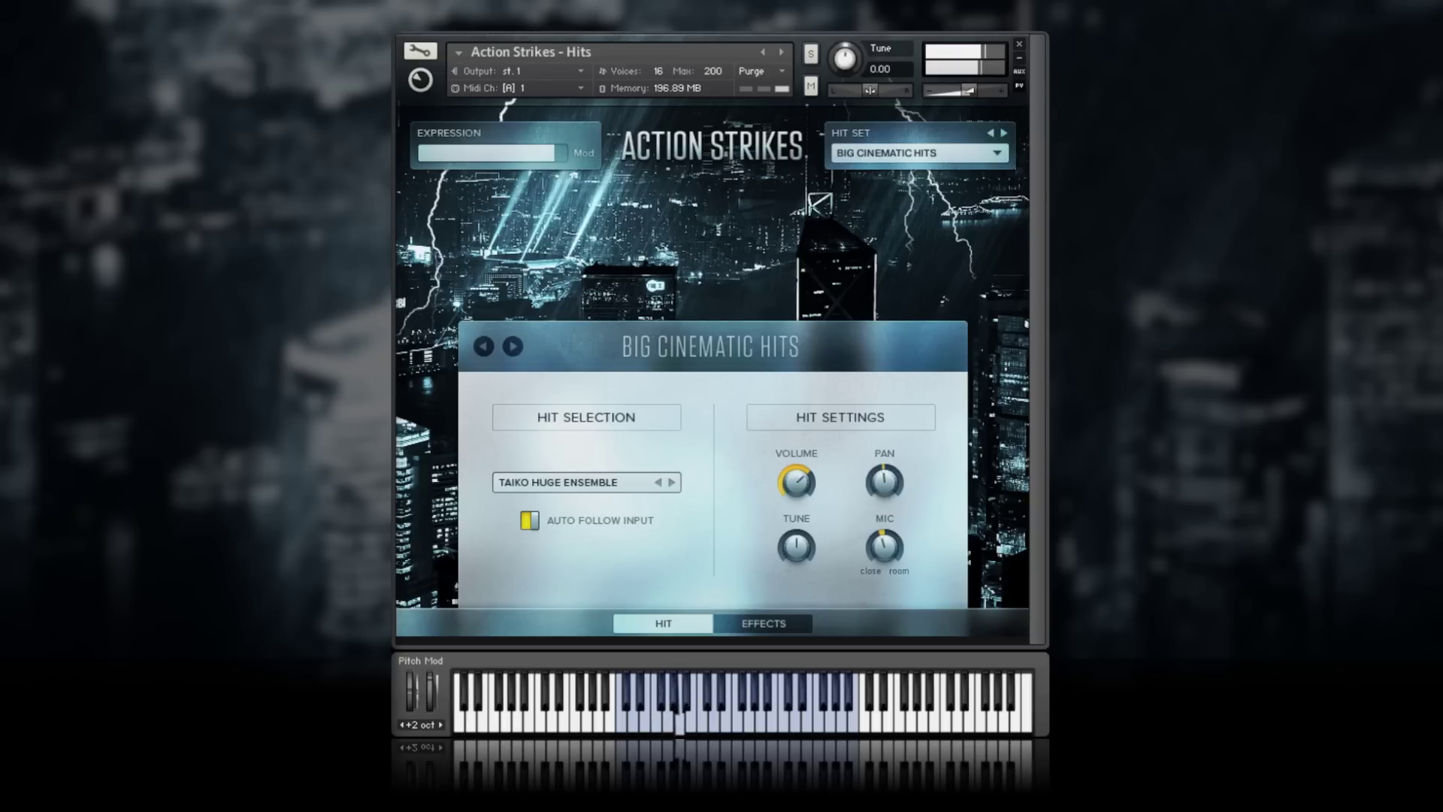
pyautogui.click(512, 347)
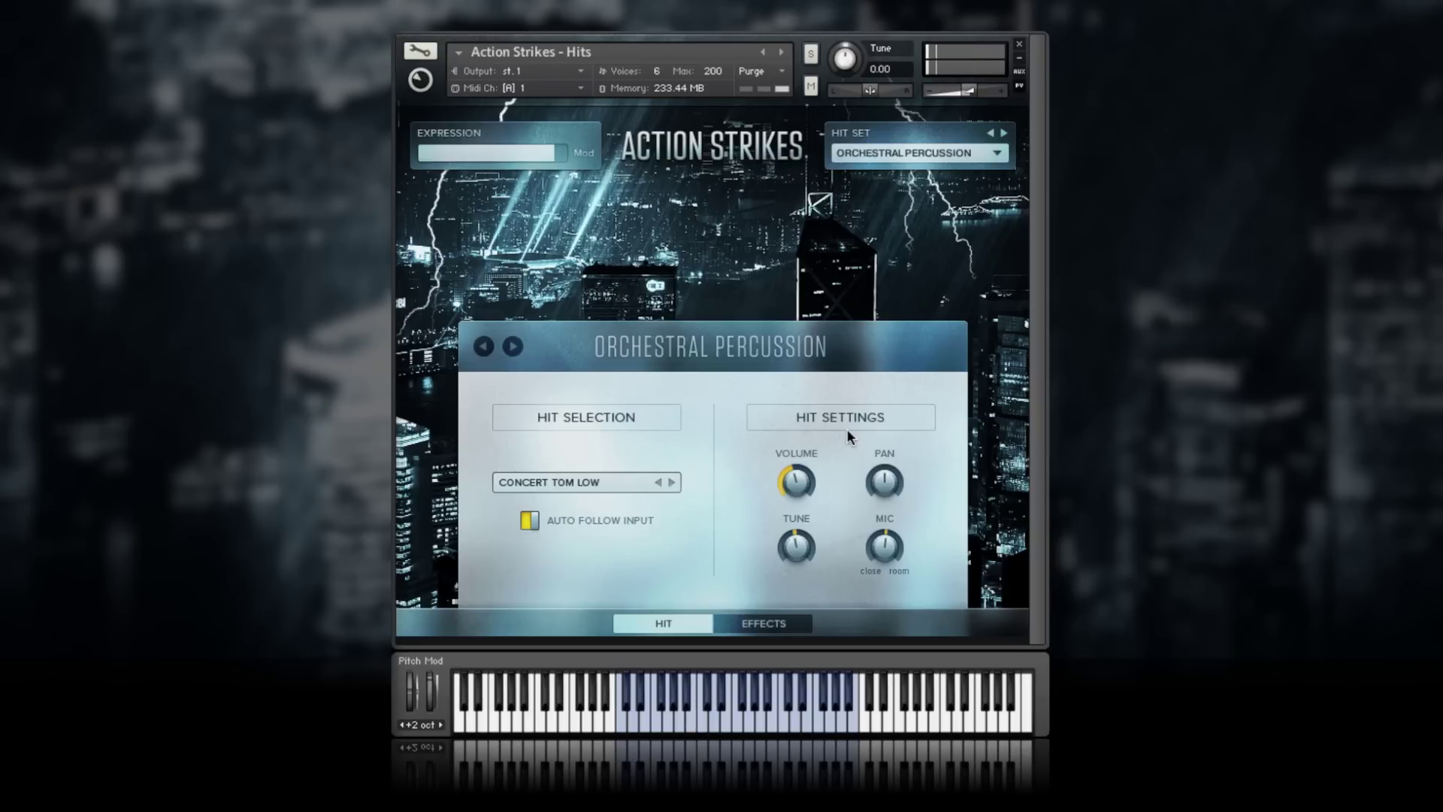
pyautogui.moveTo(884, 481); pyautogui.dragTo(905, 449)
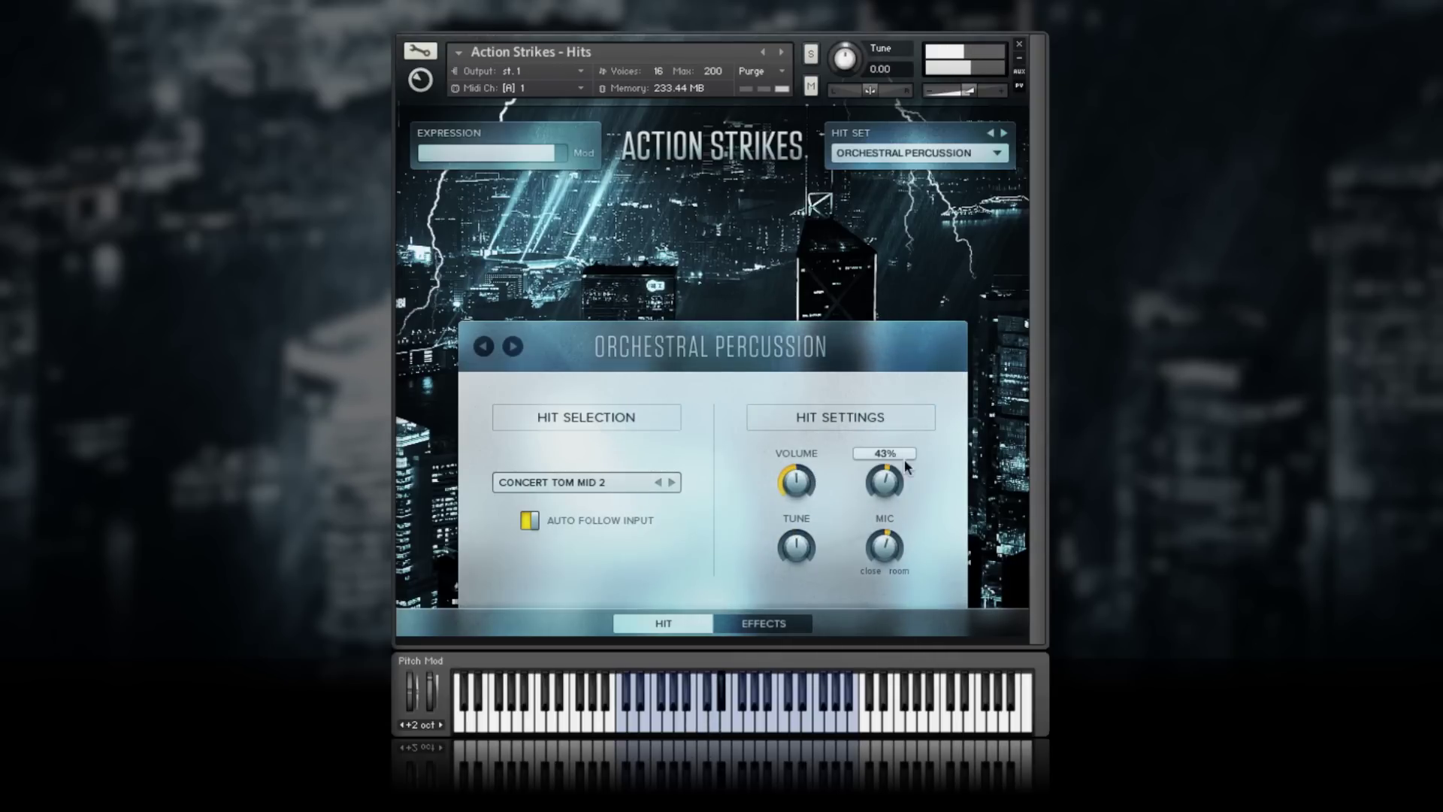
pyautogui.moveTo(797, 550); pyautogui.dragTo(809, 582)
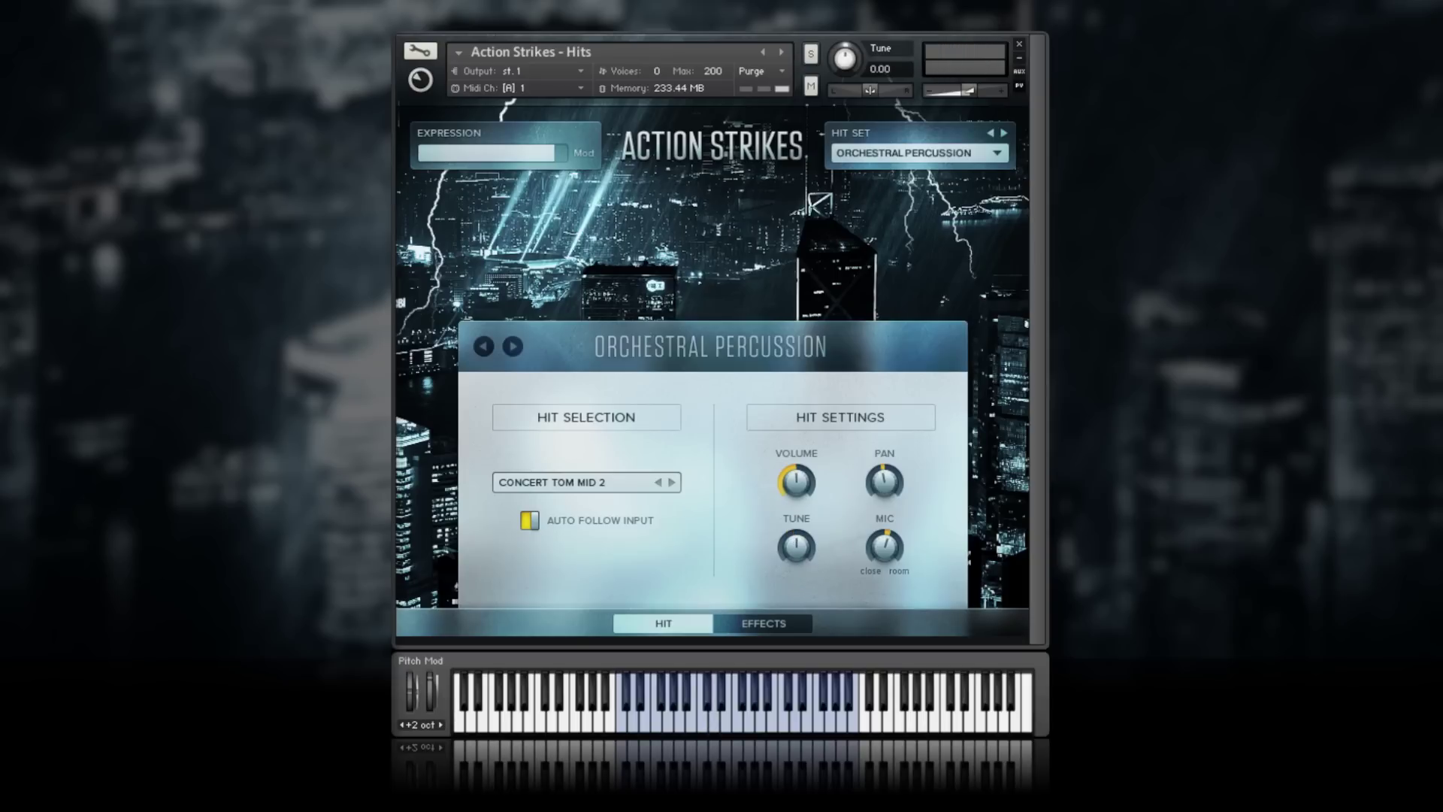
# - Return to Big Cinematic Hits, then step from Orchestral Percussion through SFX Percussion to Cinematic Selection
pyautogui.click(996, 153)
pyautogui.click(955, 175)
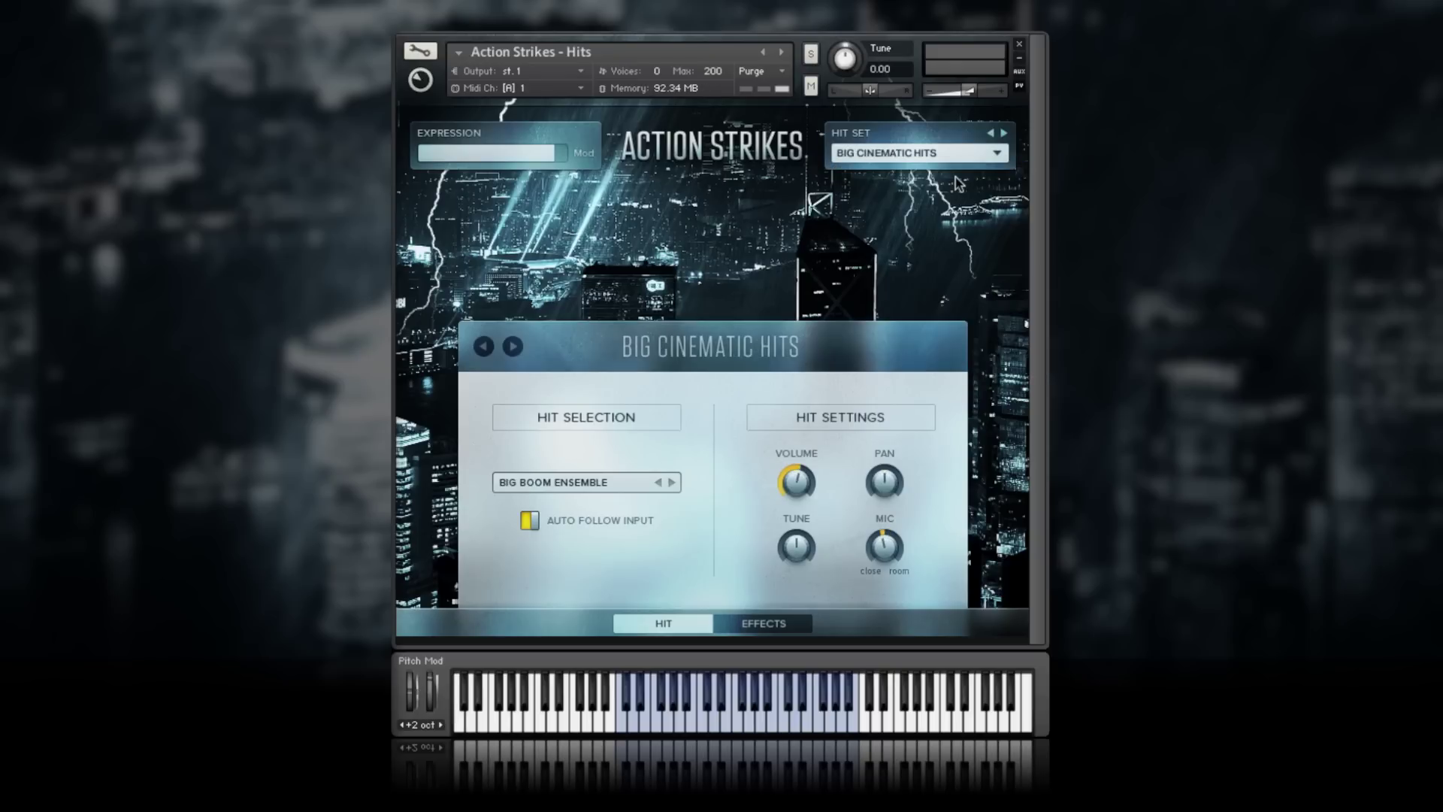
pyautogui.click(1005, 134)
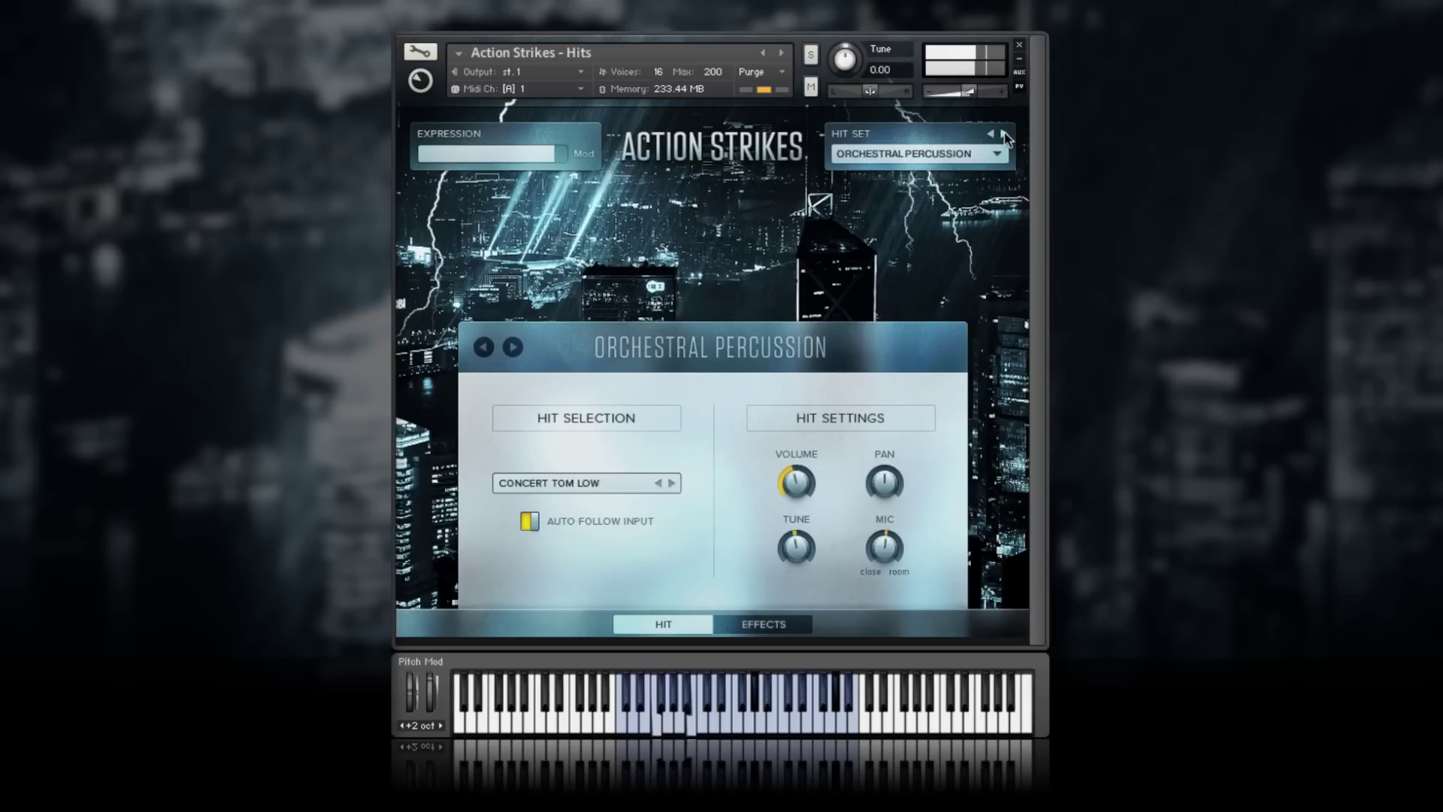
pyautogui.click(1005, 134)
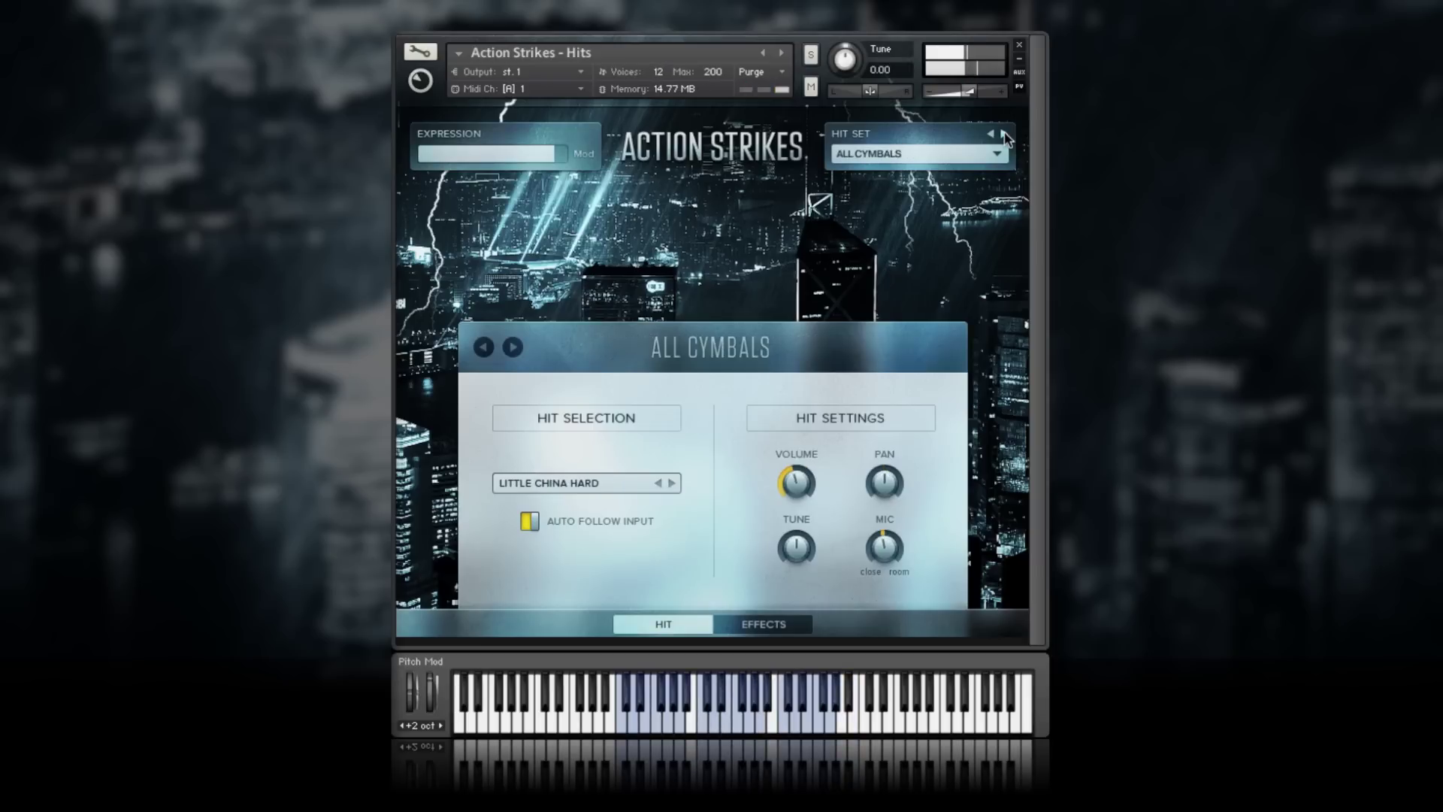
pyautogui.click(1005, 133)
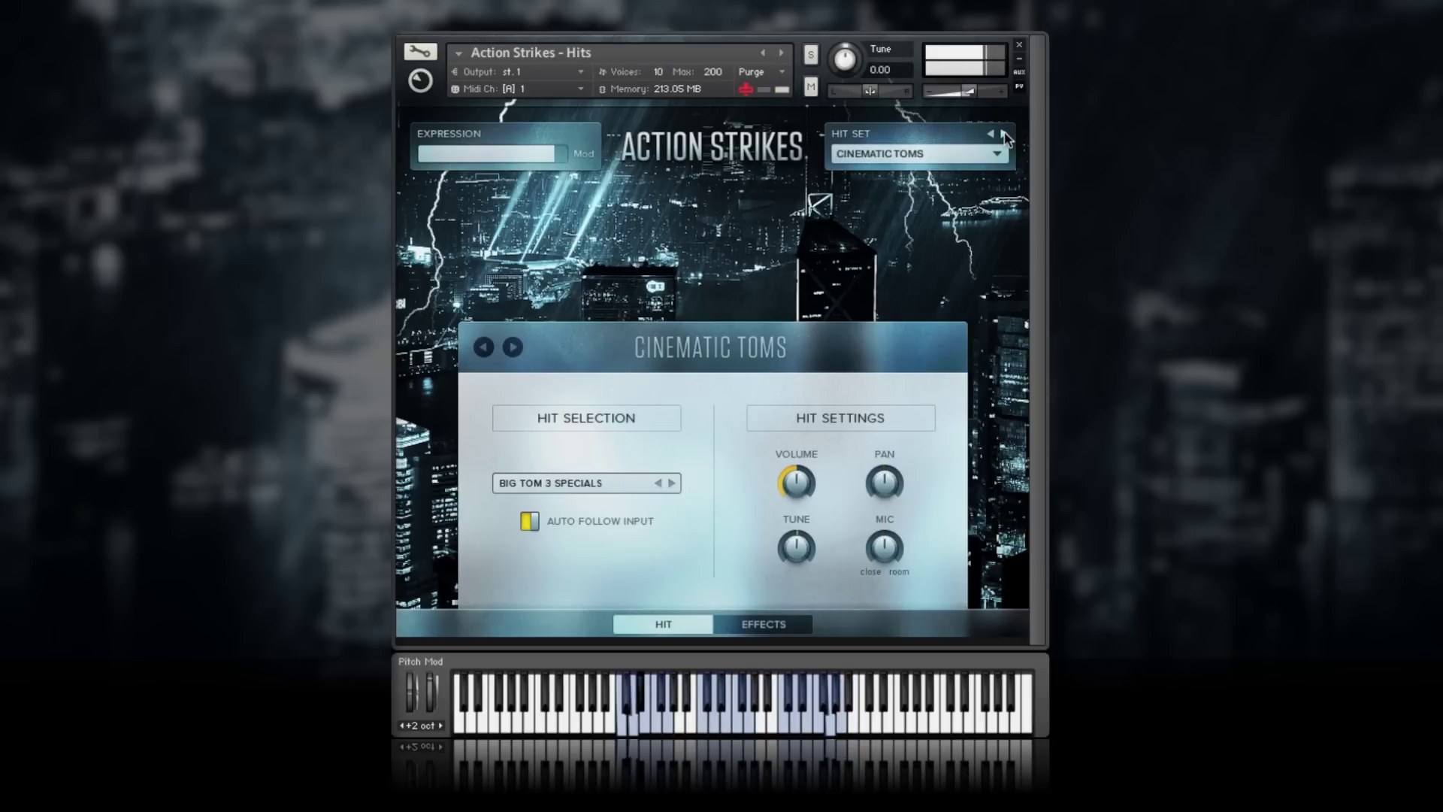
pyautogui.click(1005, 134)
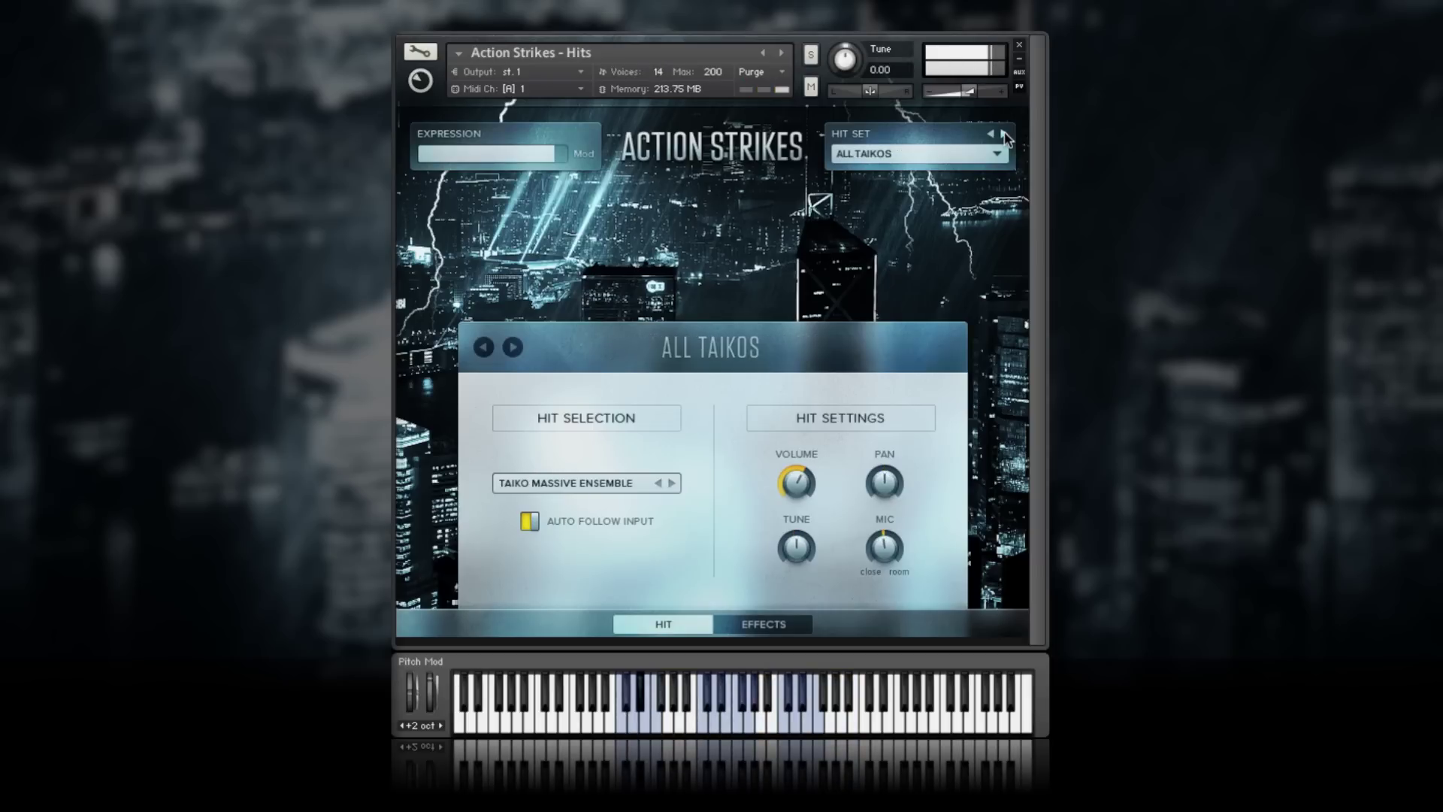
pyautogui.click(1005, 133)
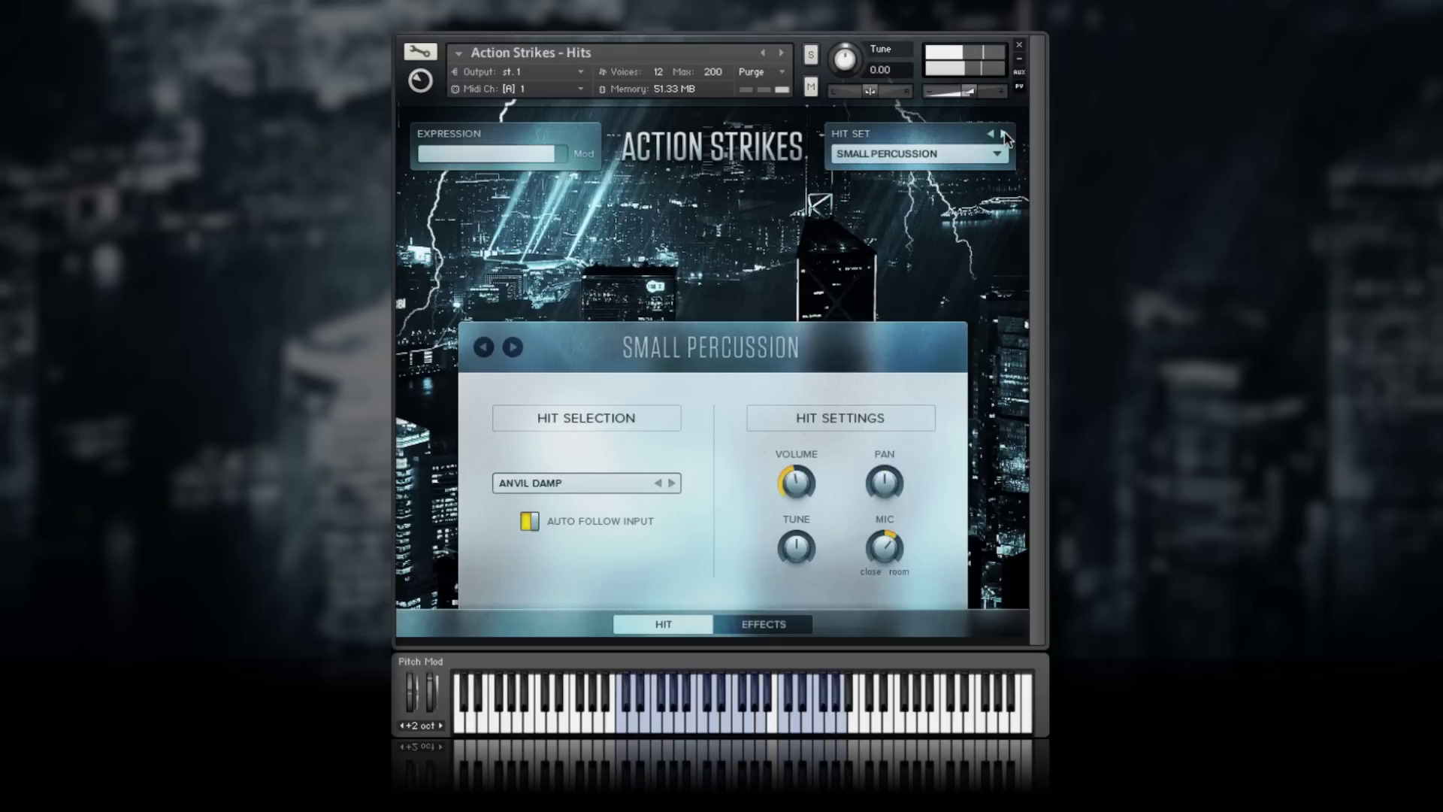
pyautogui.click(1005, 134)
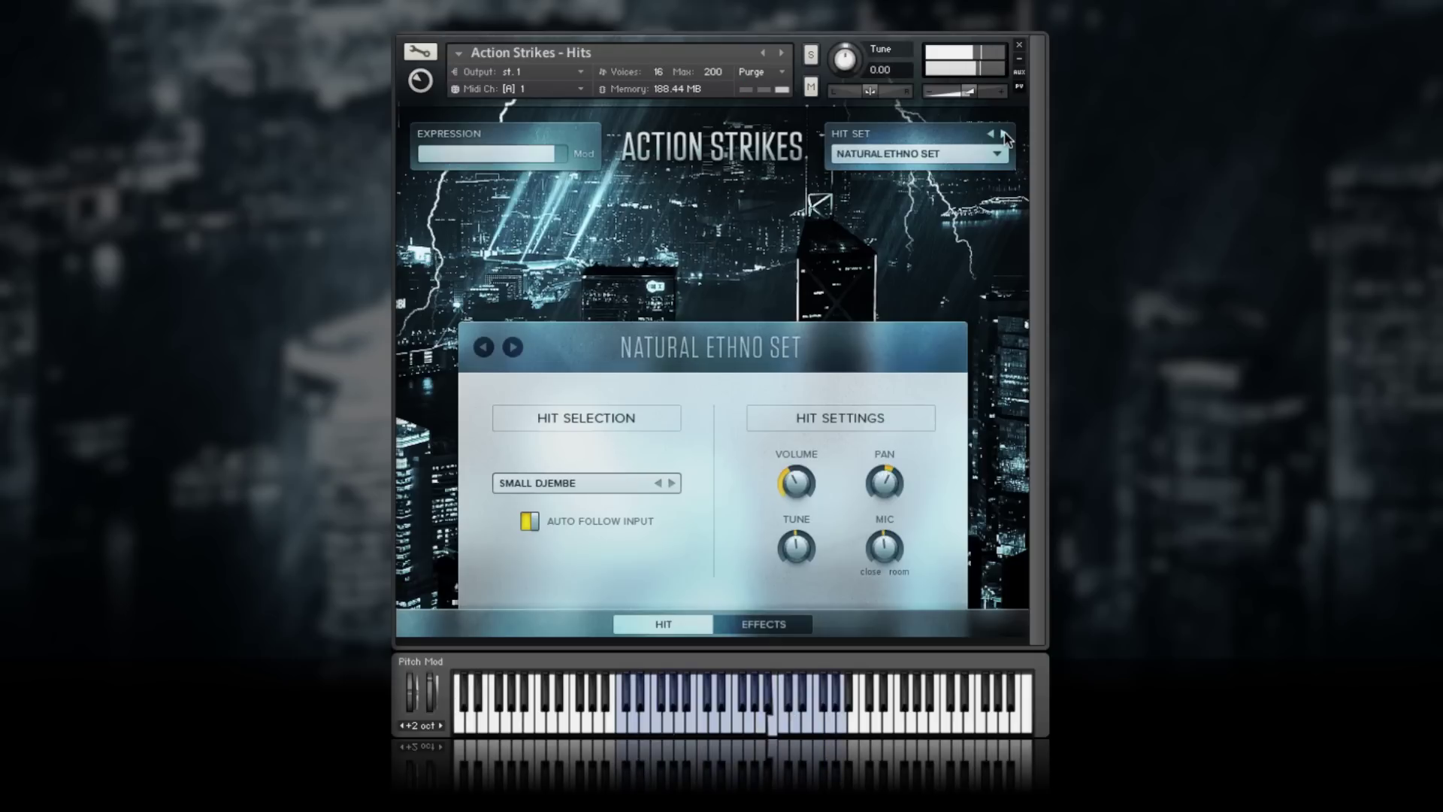
pyautogui.click(1005, 134)
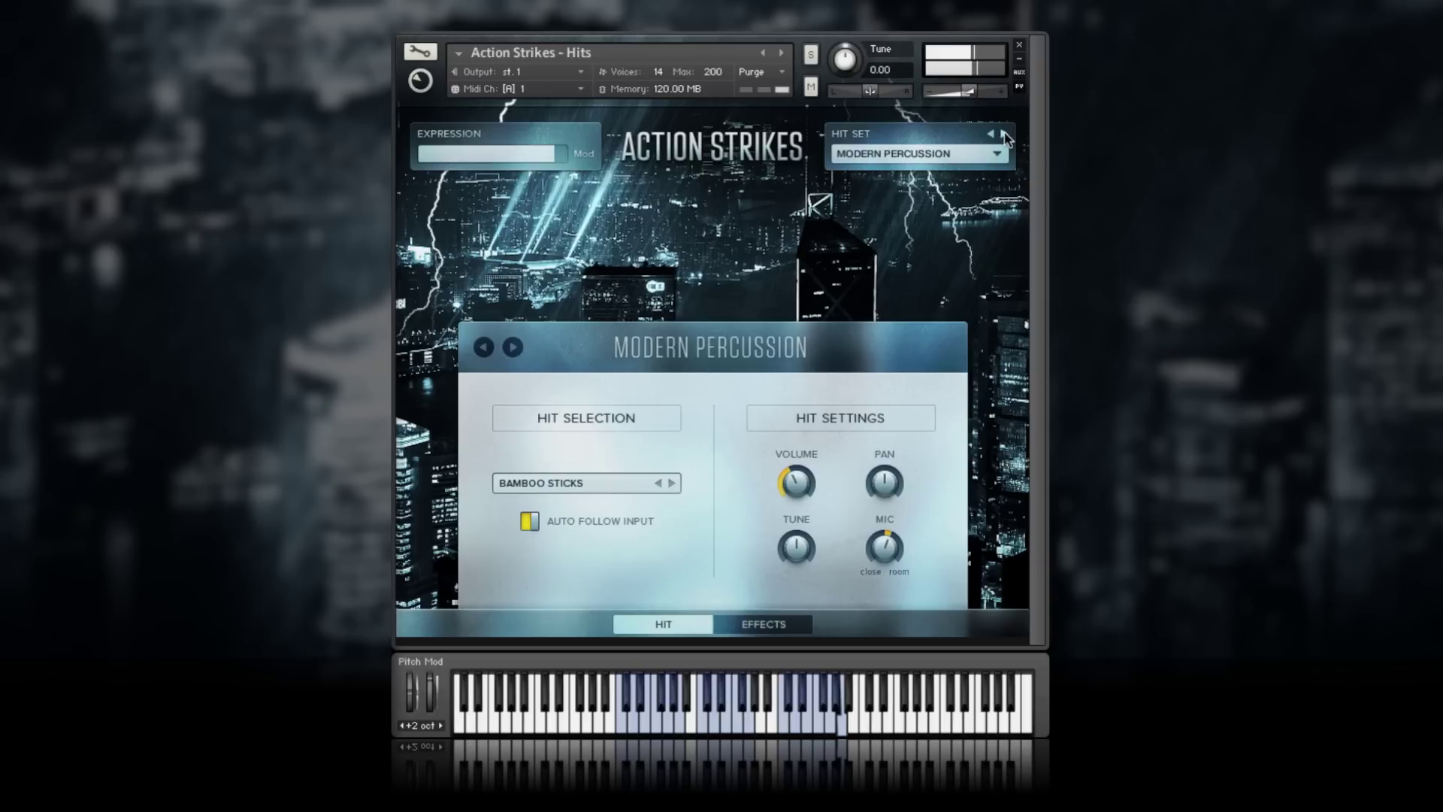
pyautogui.click(1005, 133)
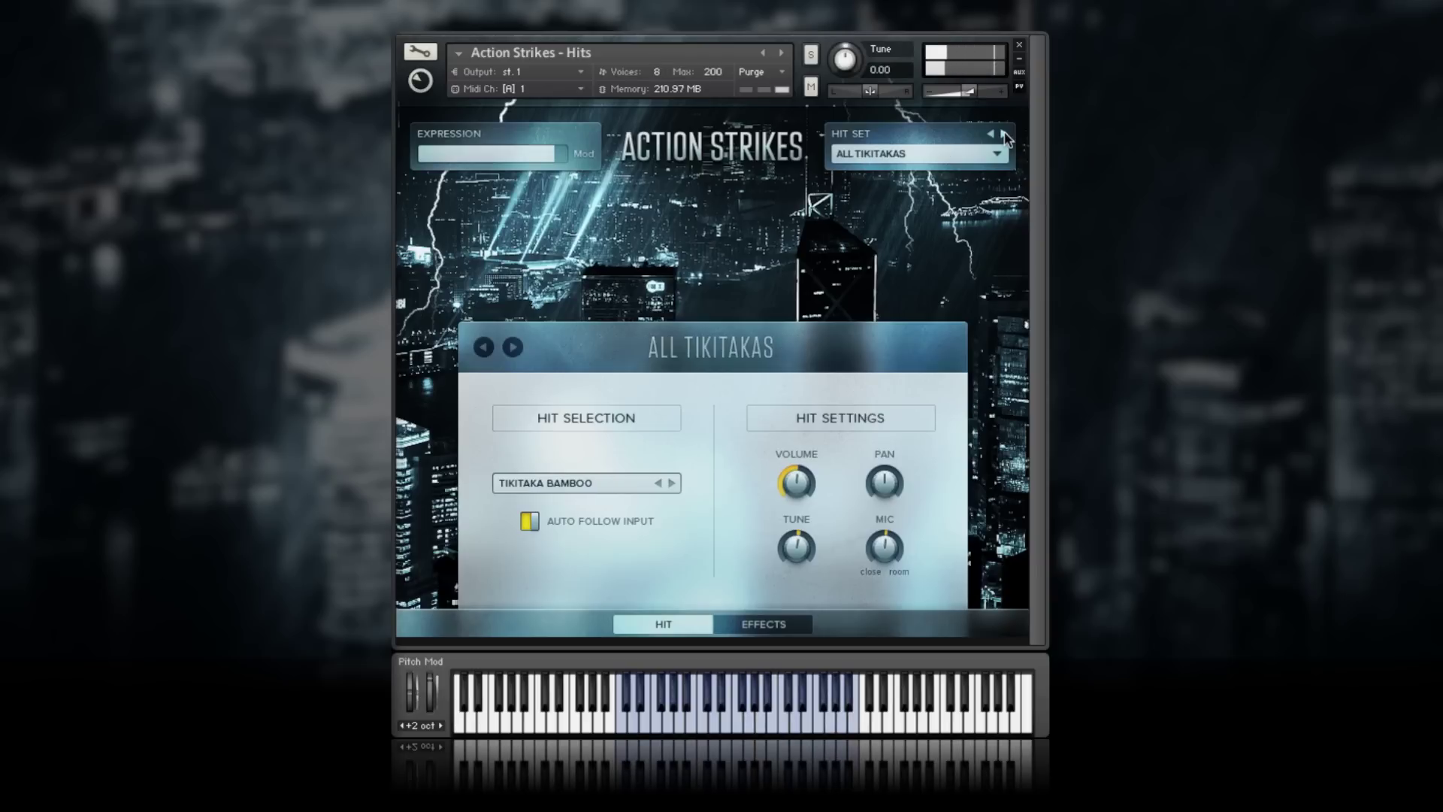
pyautogui.click(1005, 134)
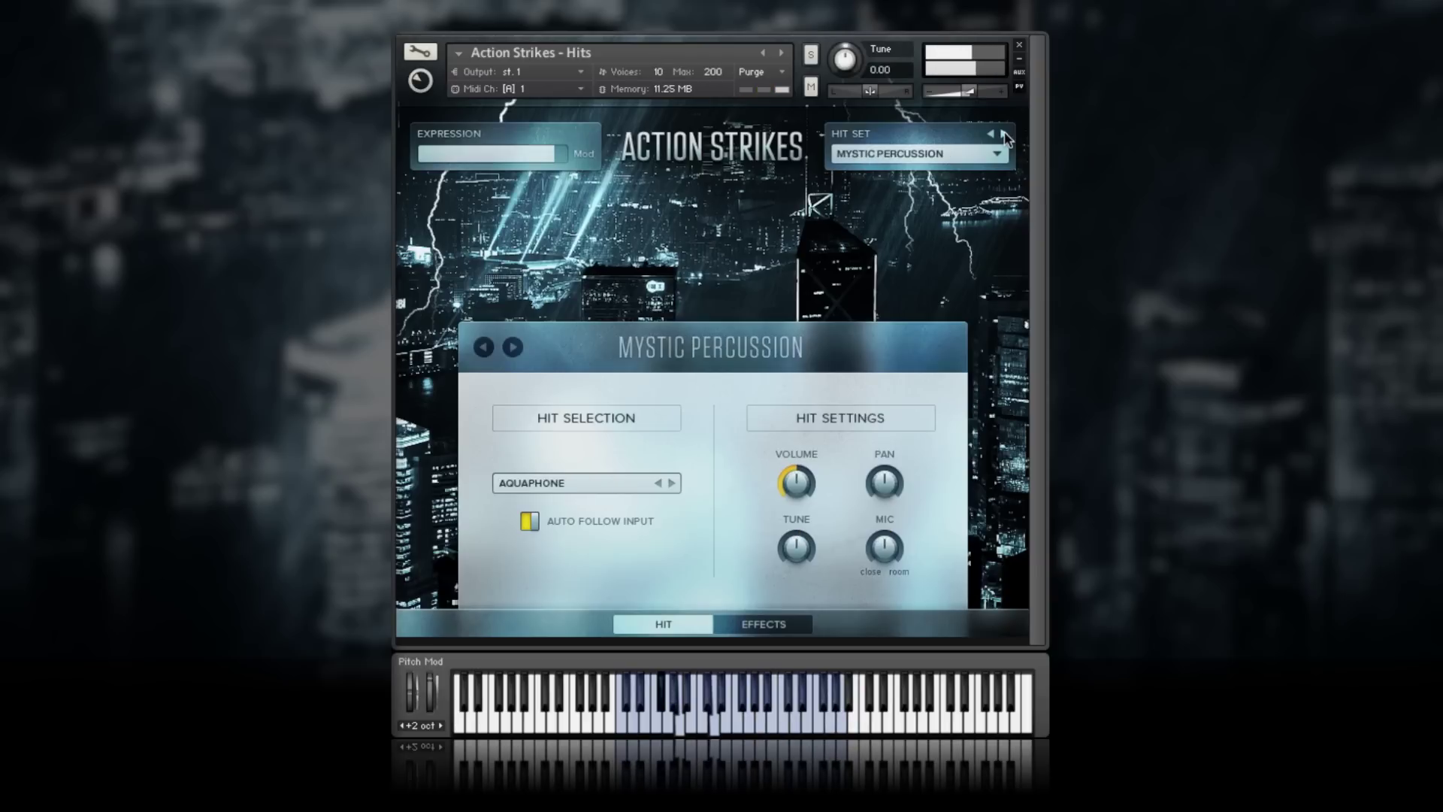
pyautogui.click(1005, 134)
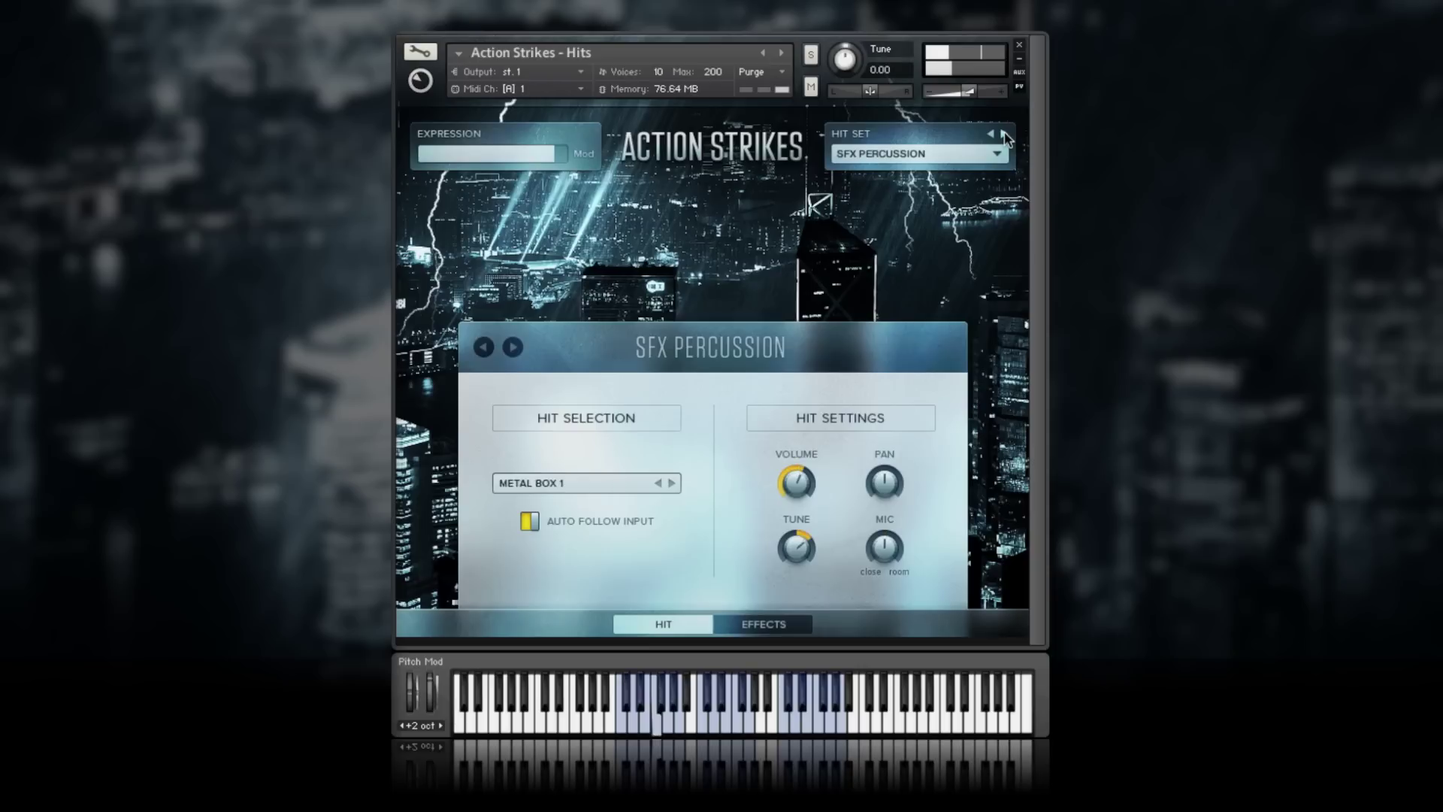
pyautogui.click(1005, 134)
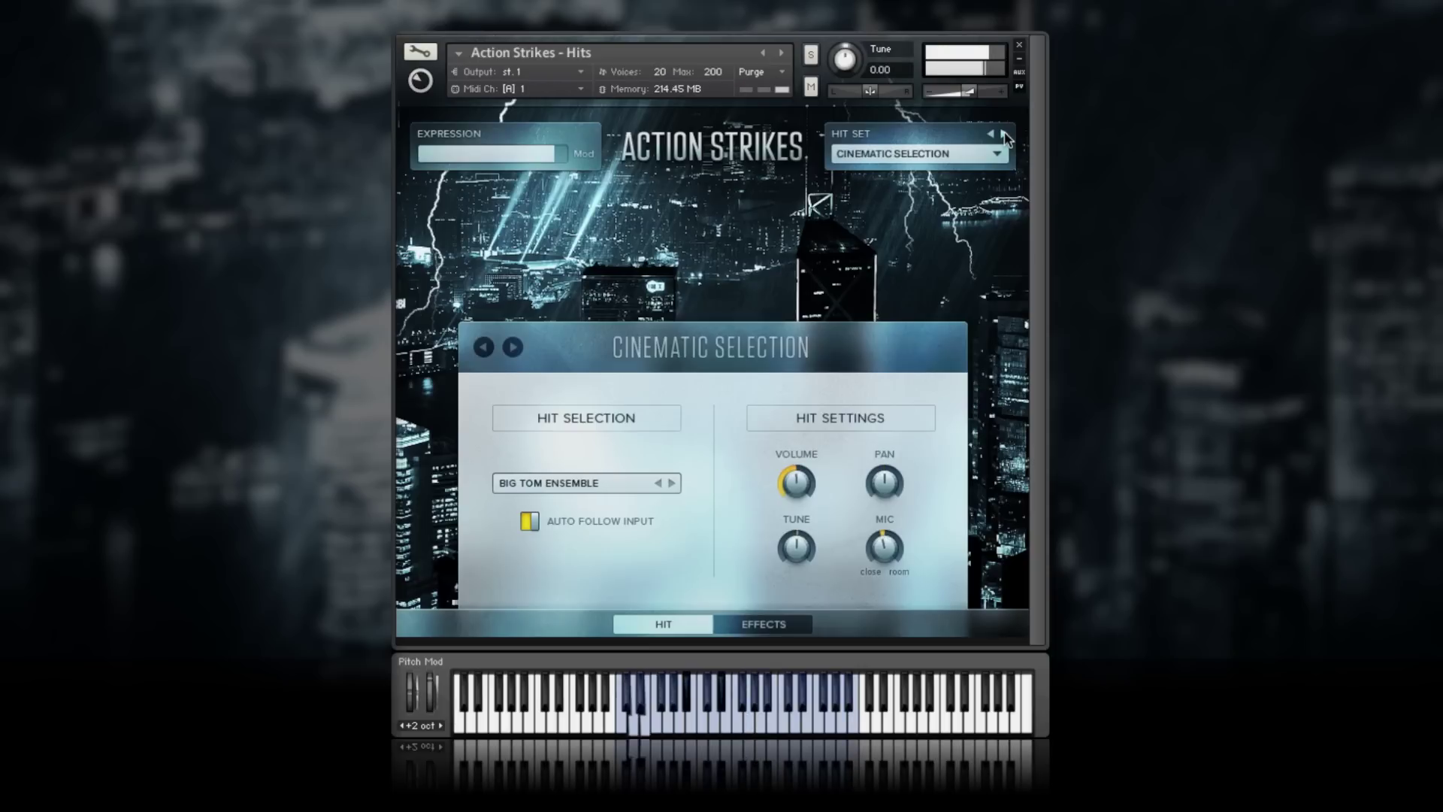